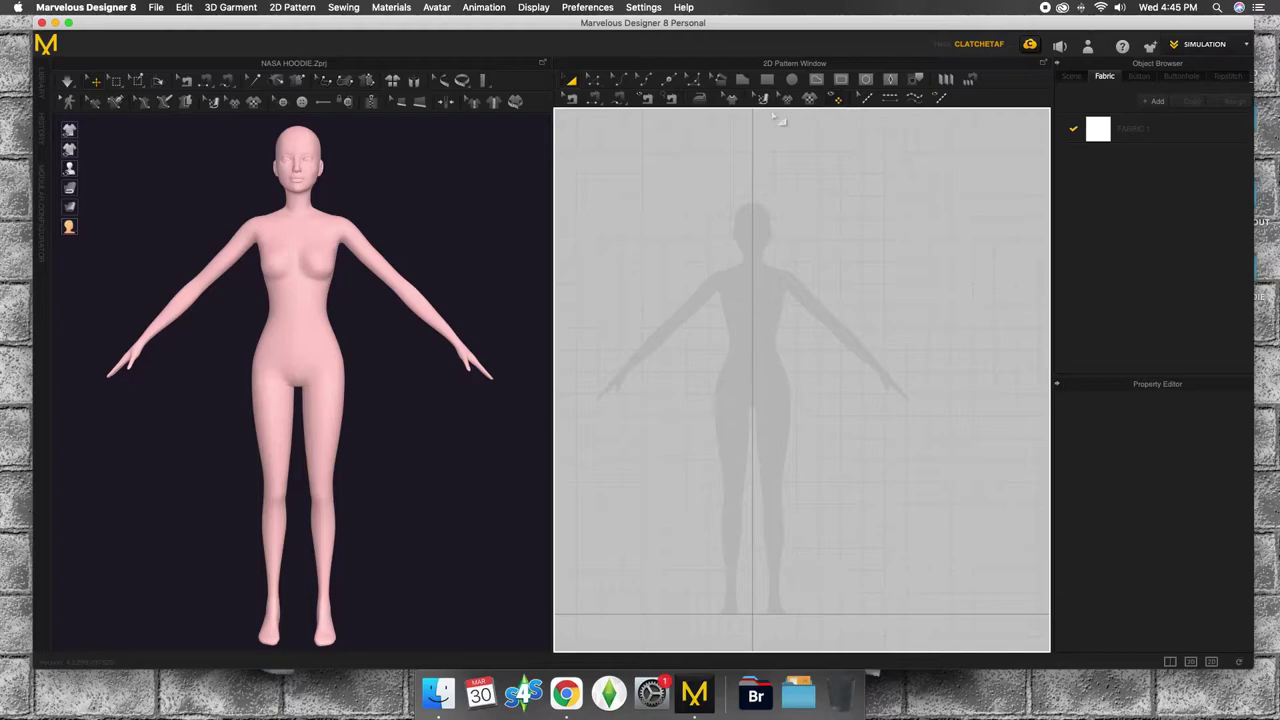
Step: Draw a rectangular collar piece and place a symmetric linked copy to its right
click(767, 79)
scroll(752, 265, up, 3)
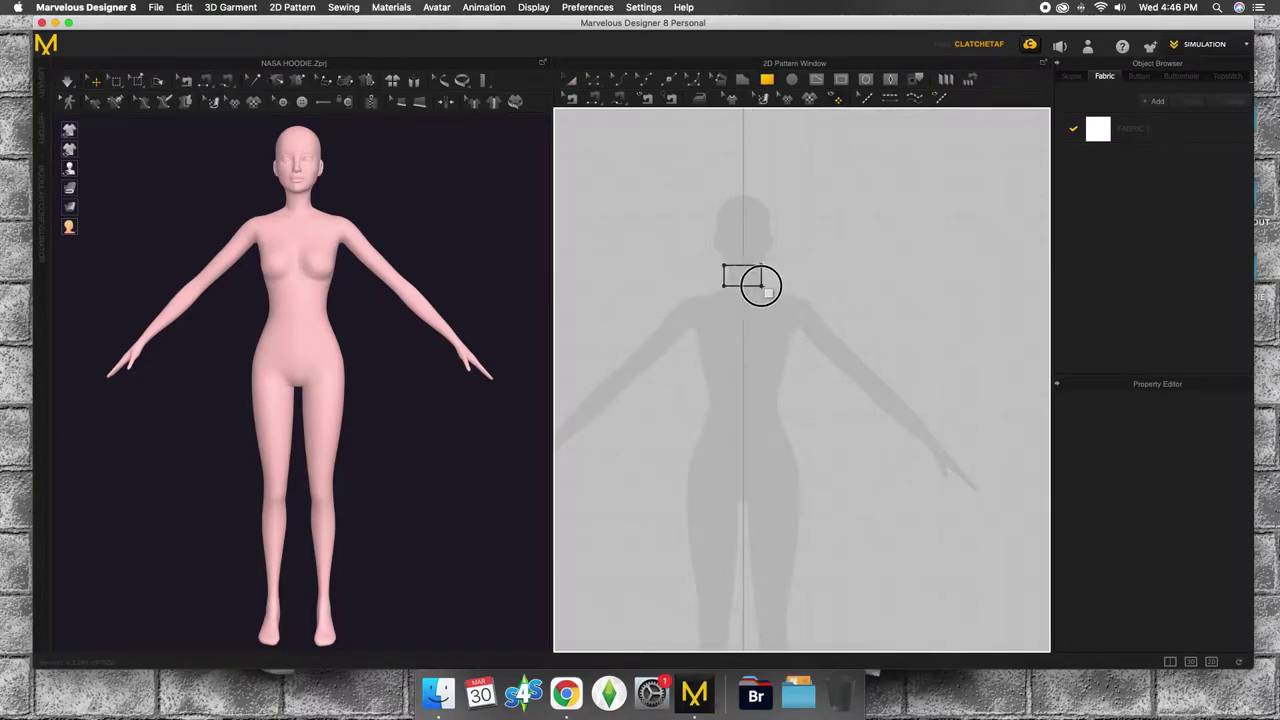
key(a)
right_click(743, 275)
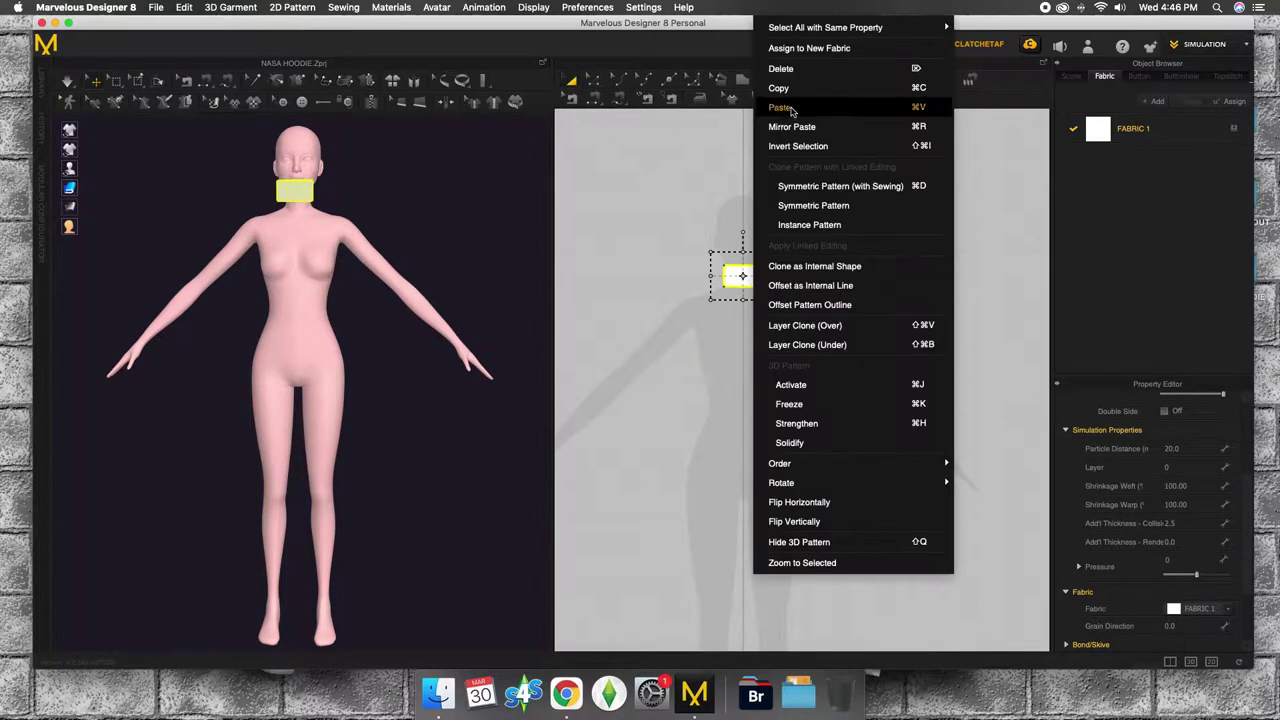
click(800, 267)
click(906, 297)
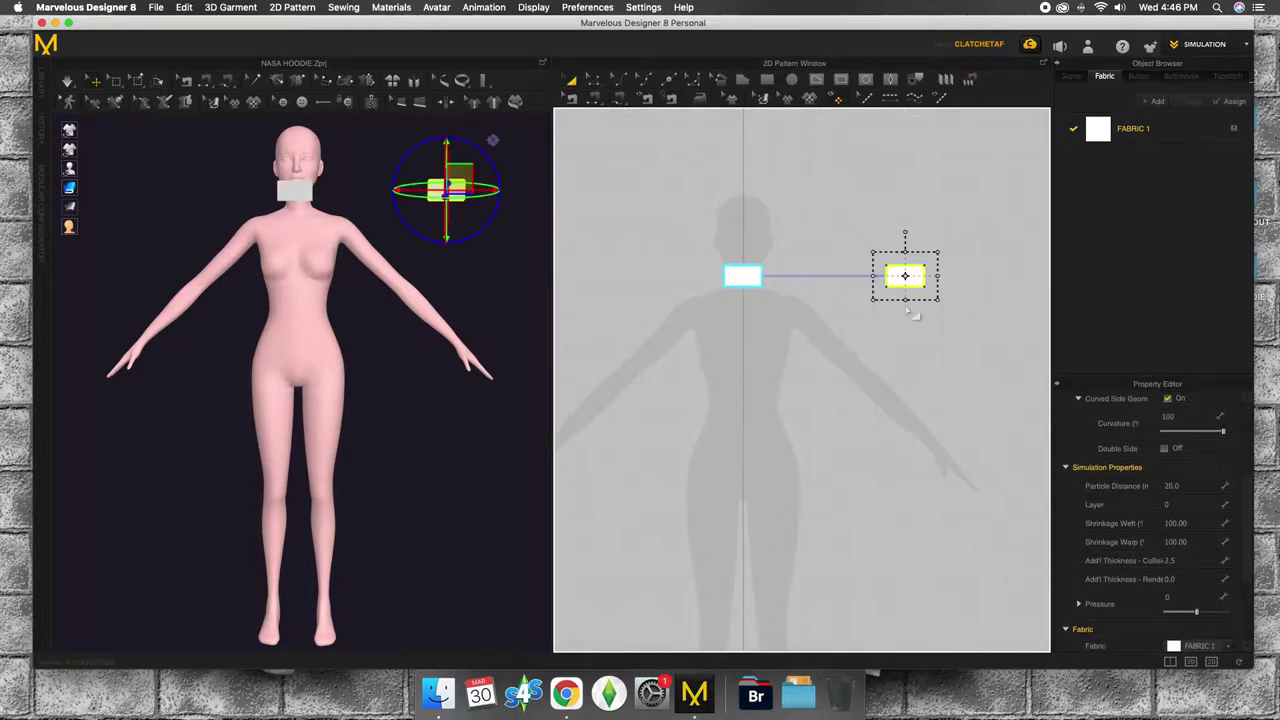
Step: Select both collar pieces and move them up slightly toward the neck
click(742, 285)
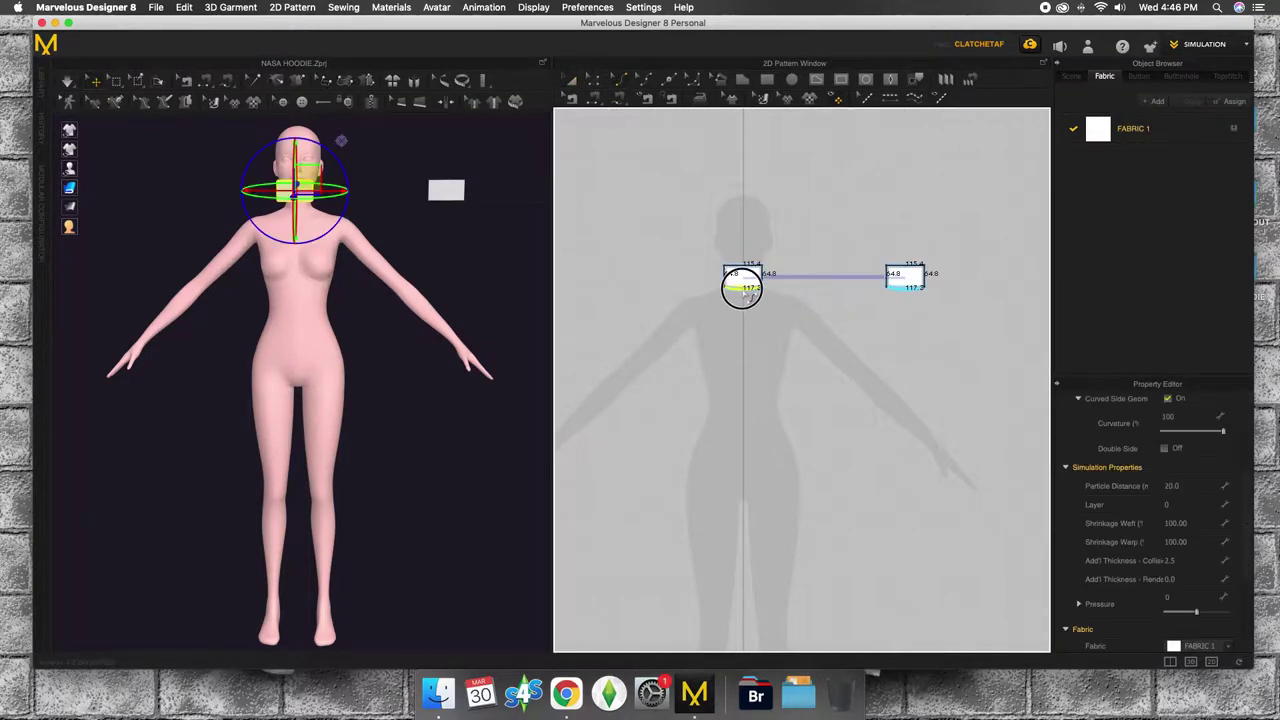
click(593, 78)
key(ctrl+a)
drag(754, 270, 754, 246)
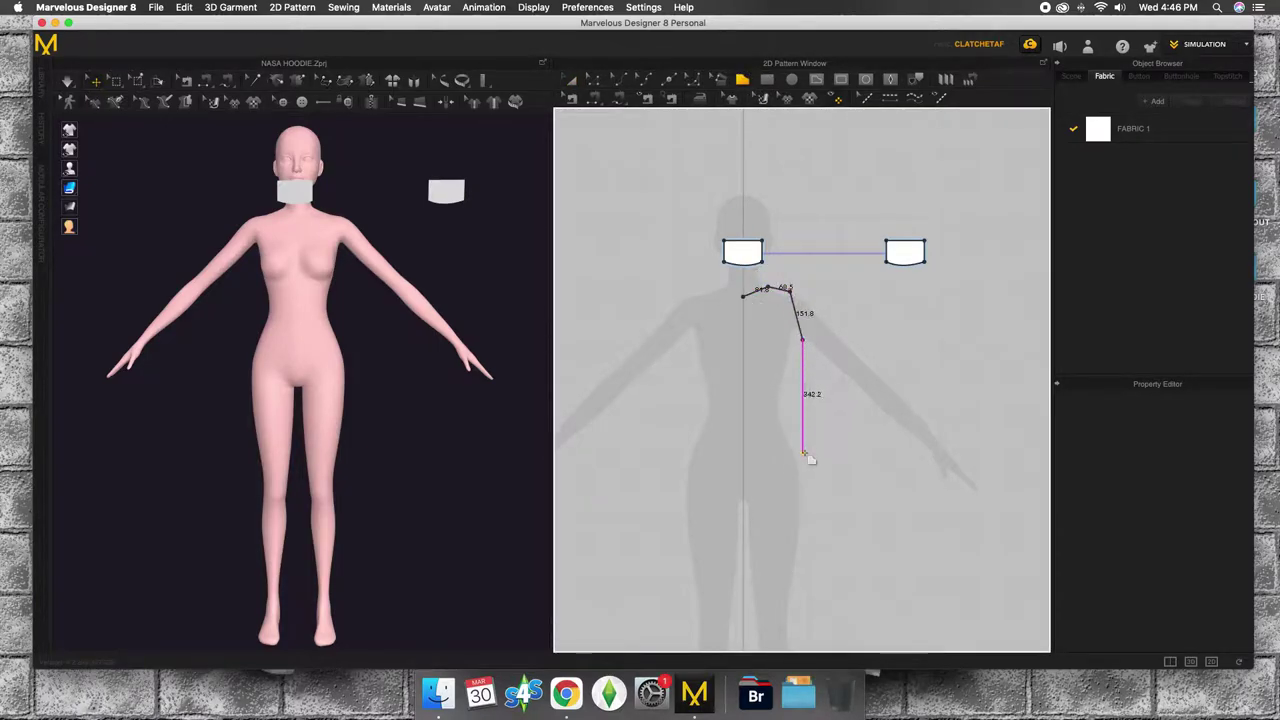
Step: Close the half bodice outline and unfold it into a full symmetric front panel
click(742, 298)
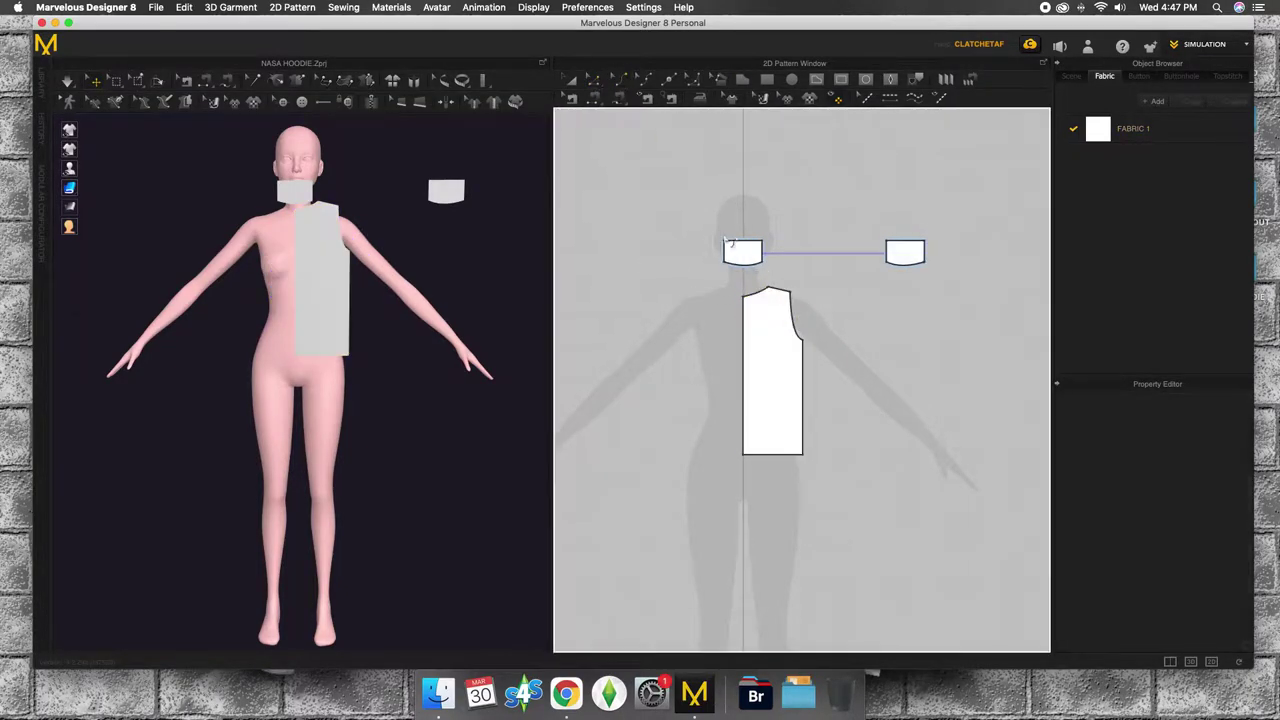
click(594, 79)
right_click(748, 336)
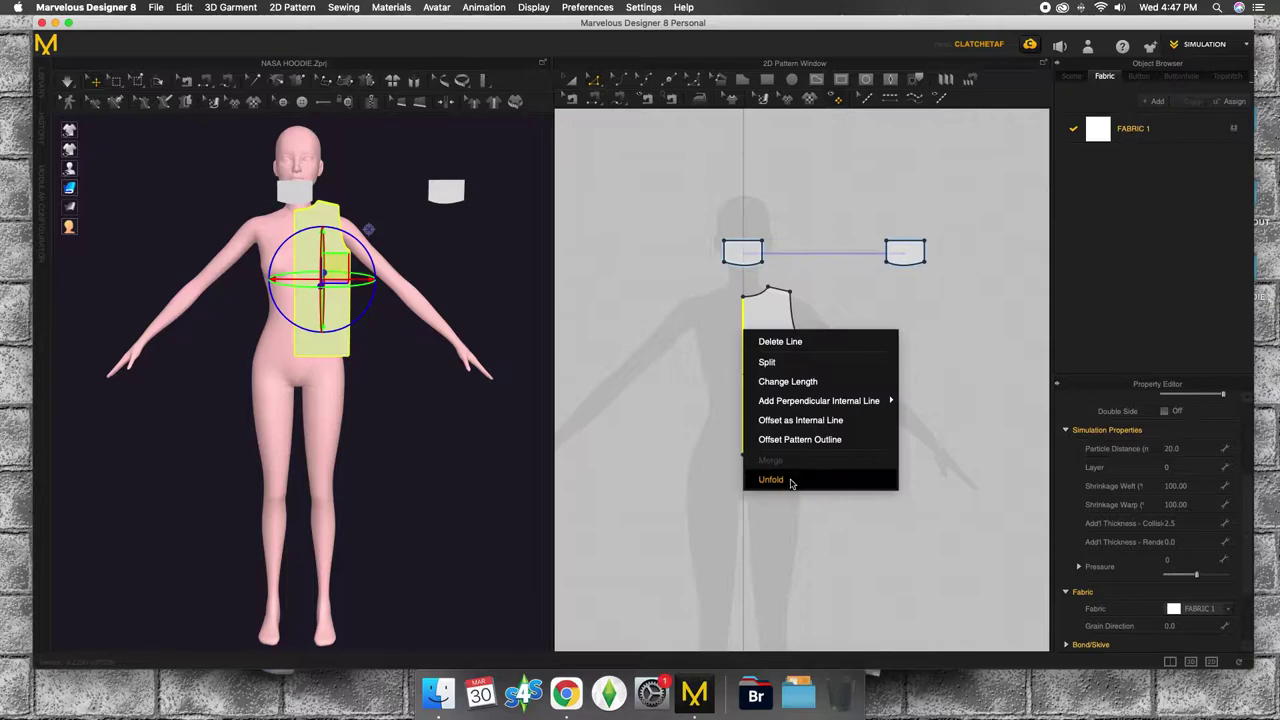
click(794, 480)
right_click(743, 455)
Step: Create a linked instance of the bodice and position it as the back panel
click(571, 79)
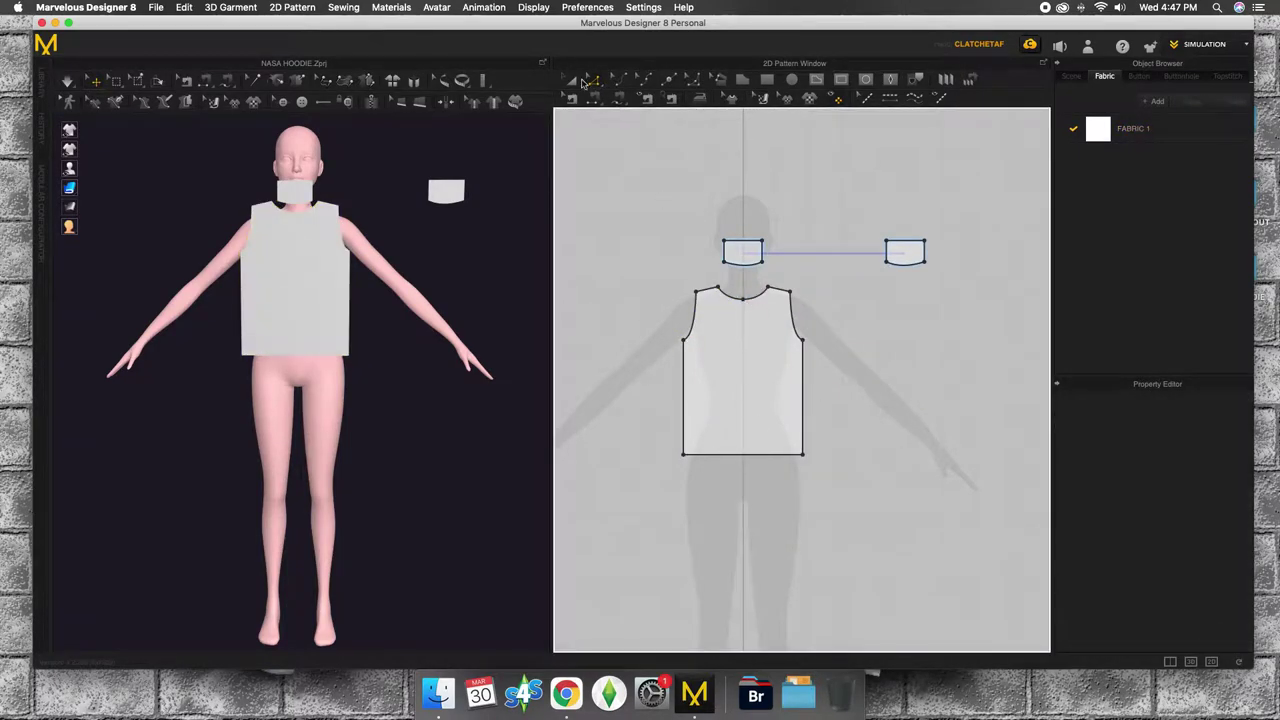
right_click(785, 420)
click(771, 423)
right_click(775, 423)
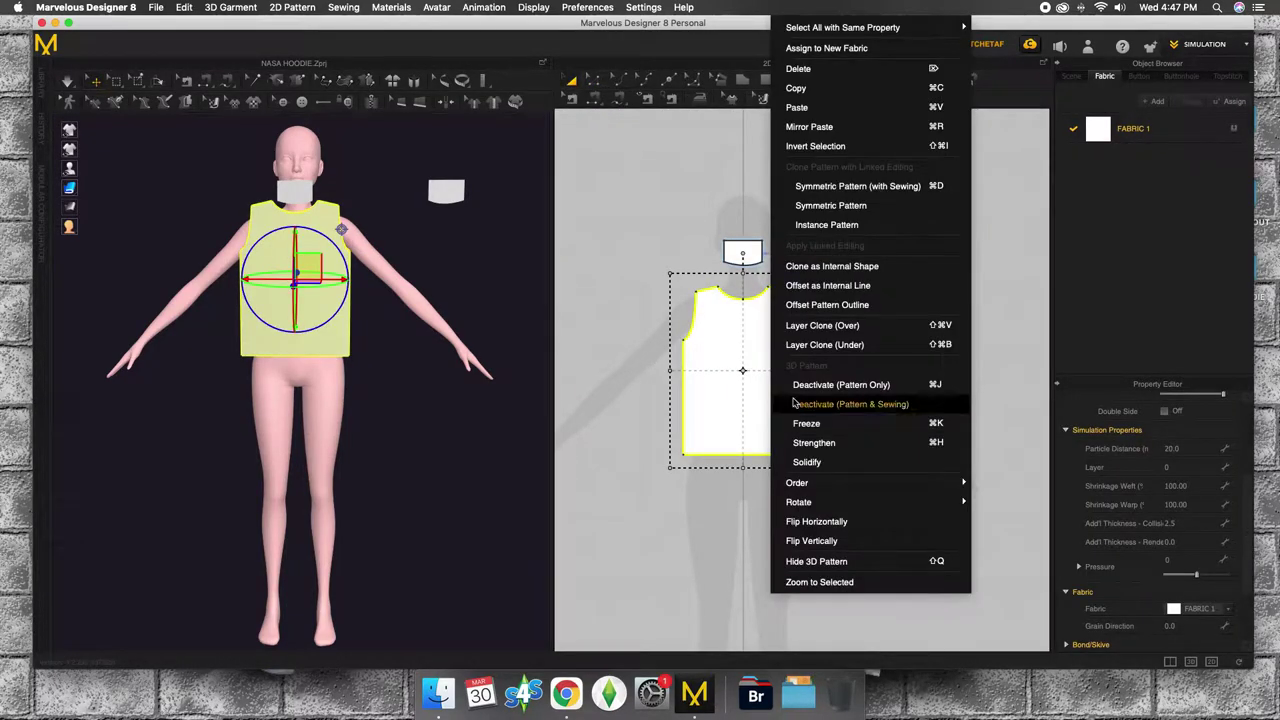
click(826, 224)
click(900, 370)
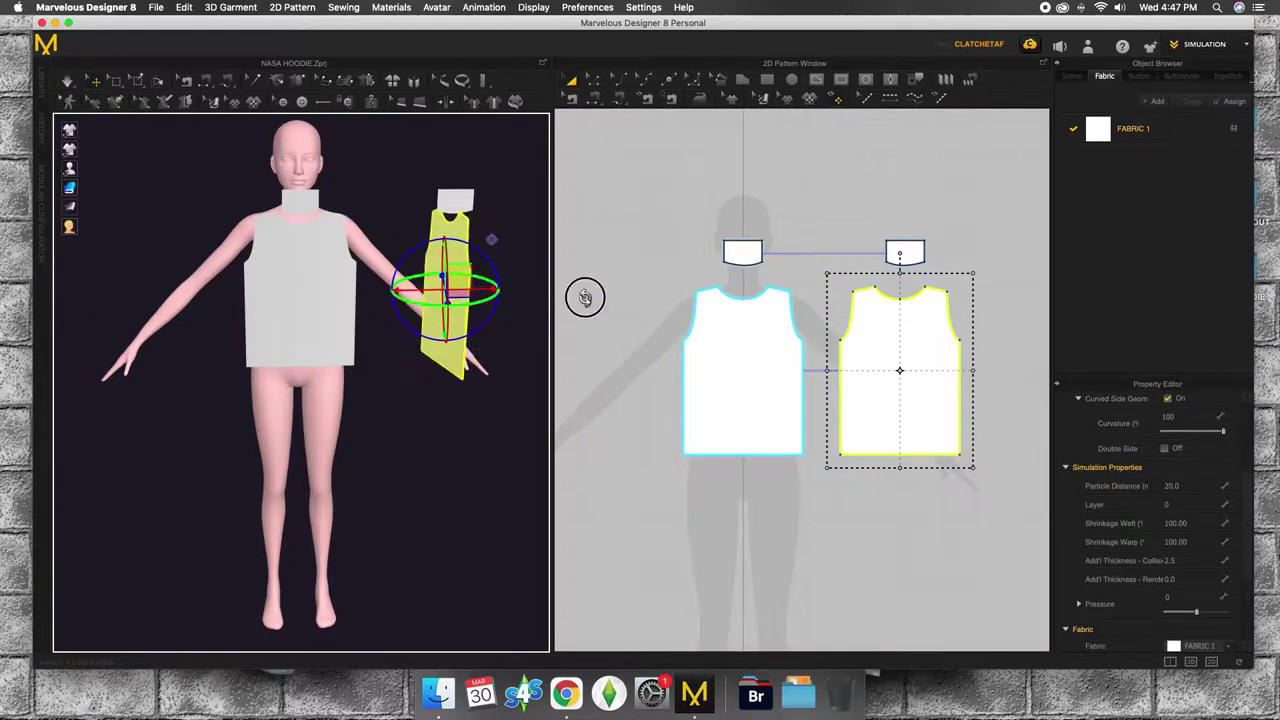
right_drag(335, 308, 350, 297)
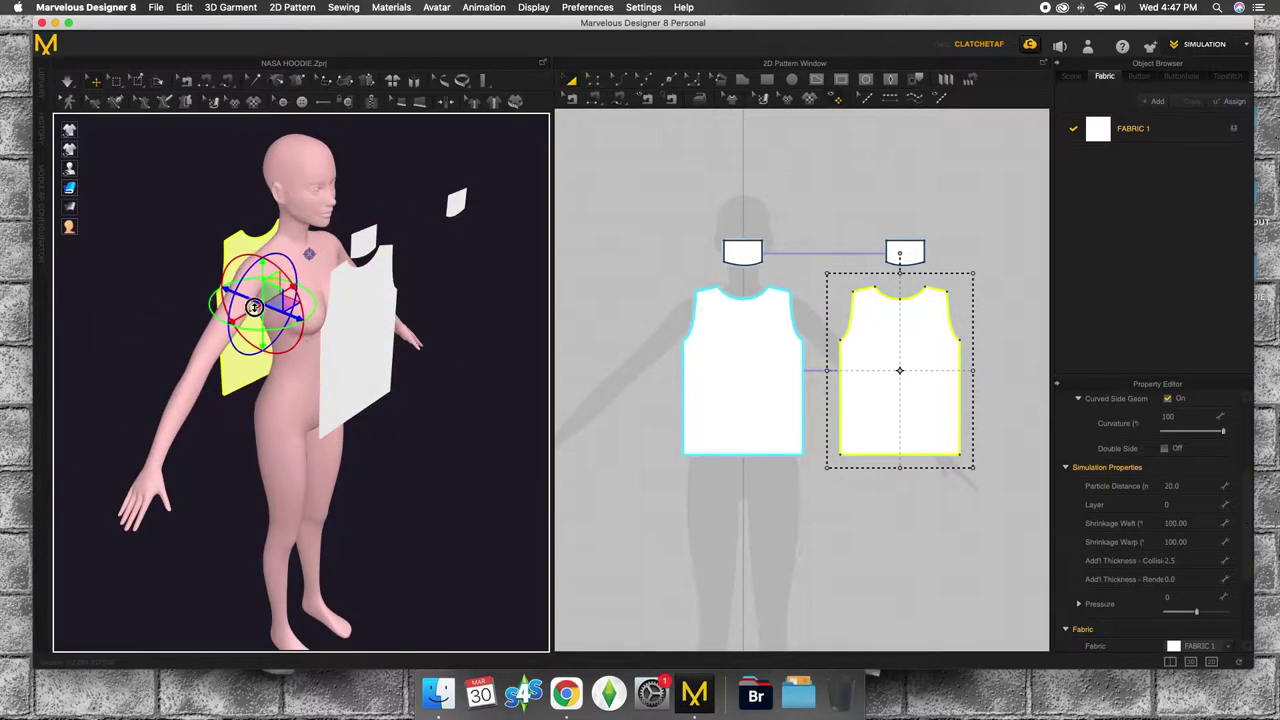
Step: Set FABRIC 1's colour to pink
key(2)
click(434, 363)
click(1105, 138)
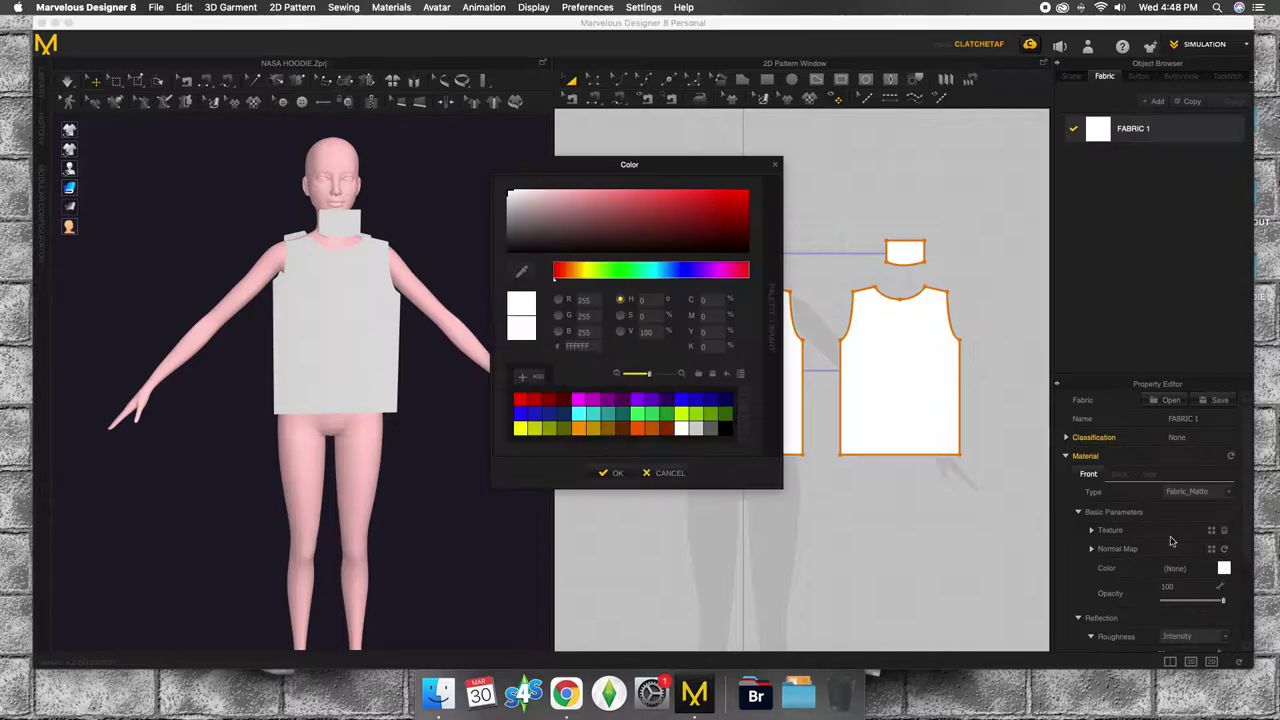
mouse_move(623, 192)
mouse_down()
mouse_move(623, 177)
mouse_move(586, 171)
mouse_up()
click(610, 473)
Step: Sew both side seams joining the front and back bodice edges
click(593, 80)
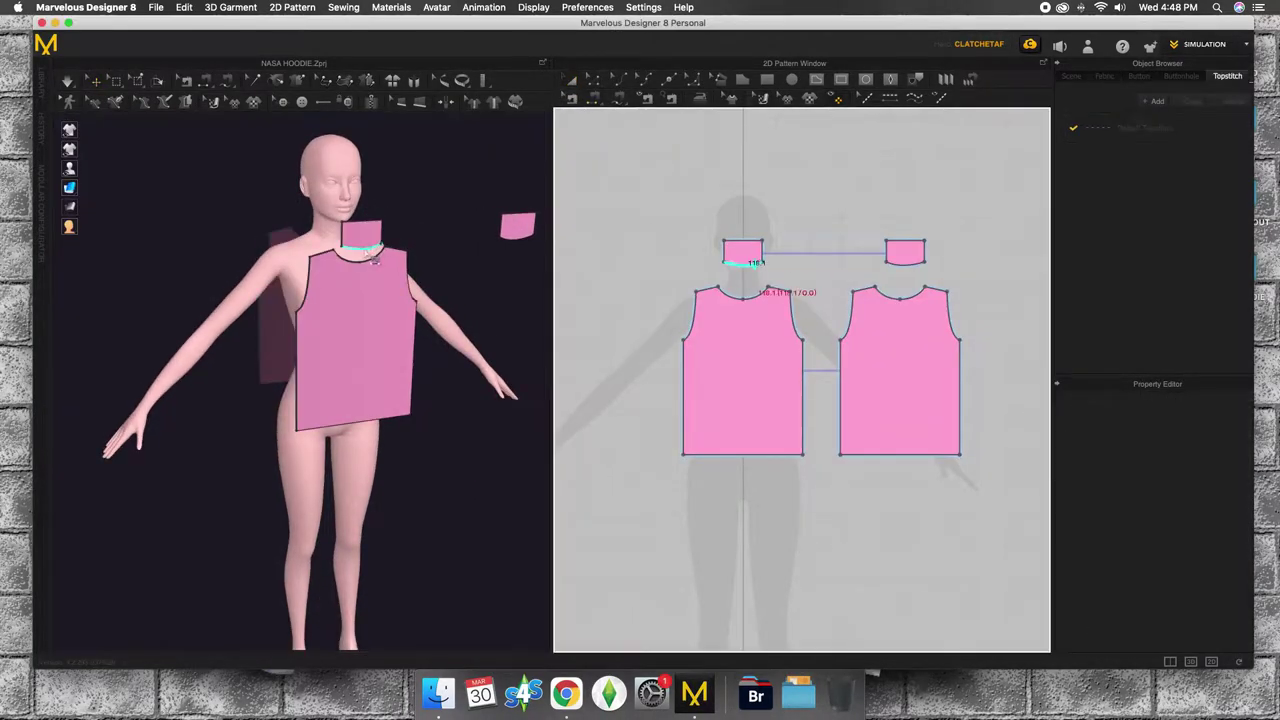
right_click(743, 297)
click(601, 113)
key(t)
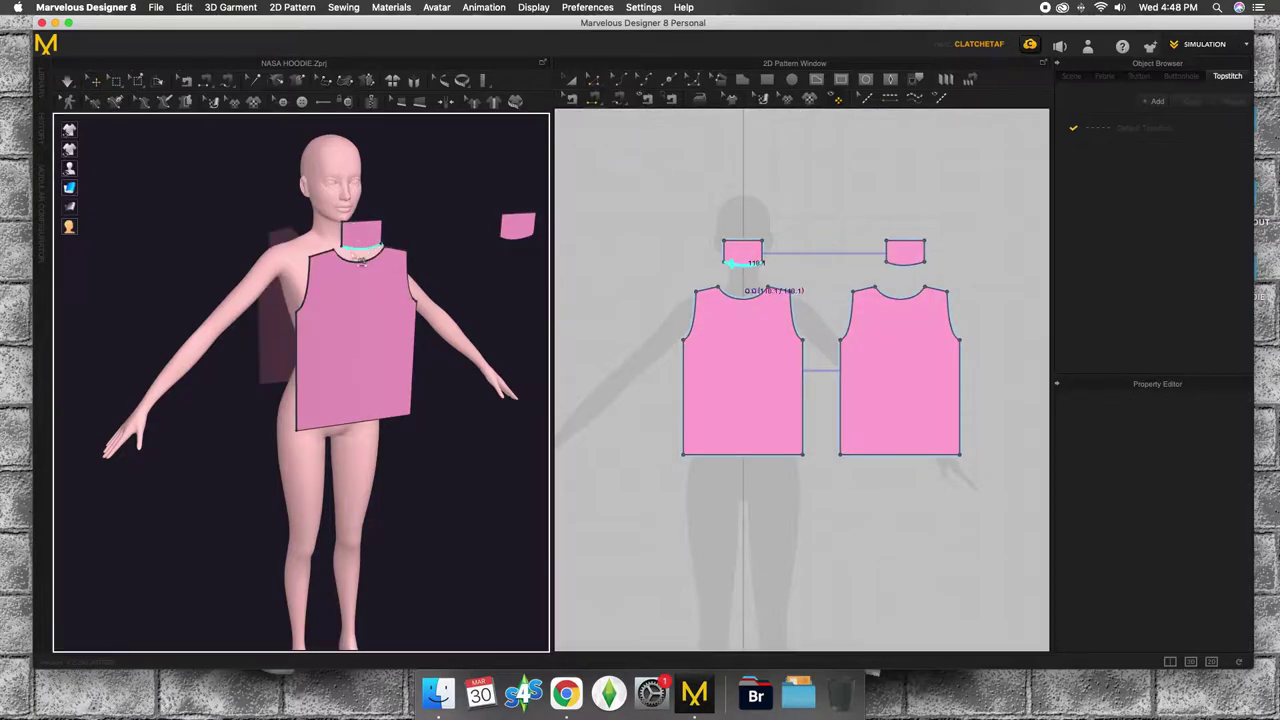
click(300, 330)
click(285, 320)
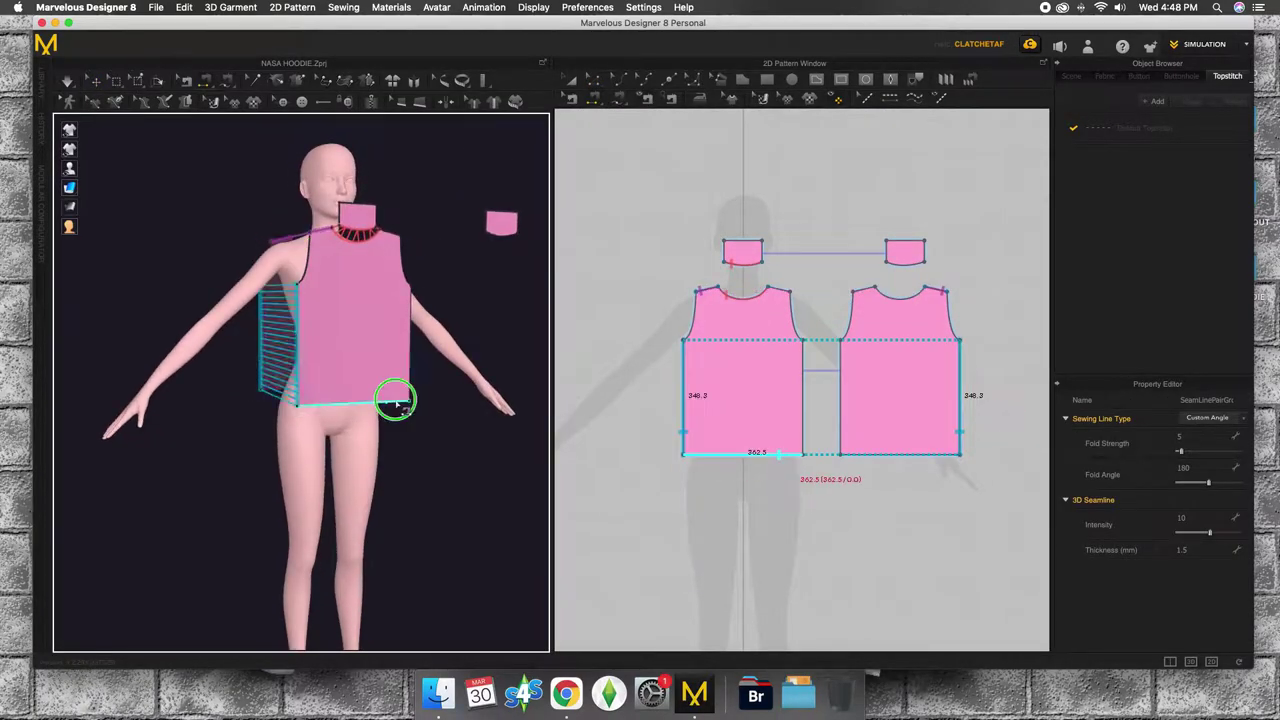
right_drag(394, 394, 330, 394)
click(360, 340)
click(398, 300)
right_drag(393, 240, 470, 240)
Step: Move the front collar up to the neck, sew it to the neckline, and select the back collar
key(a)
click(482, 228)
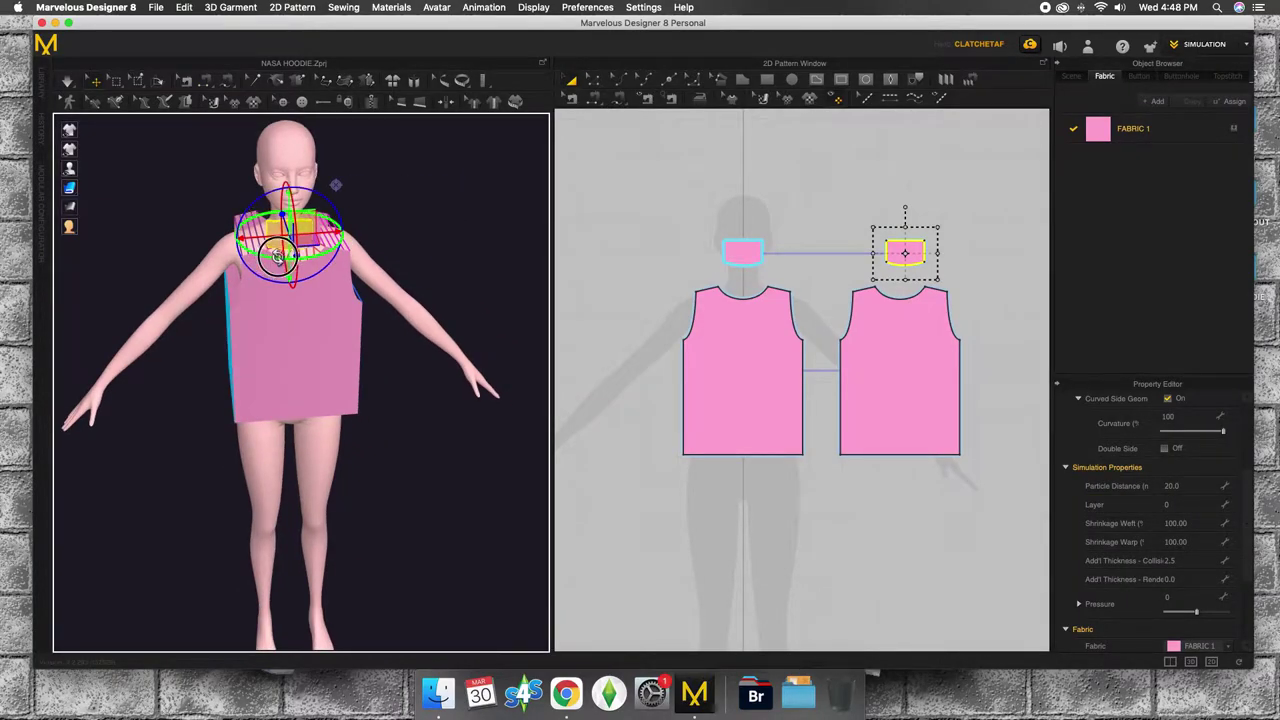
right_drag(278, 255, 452, 245)
key(b)
right_drag(349, 259, 450, 255)
key(a)
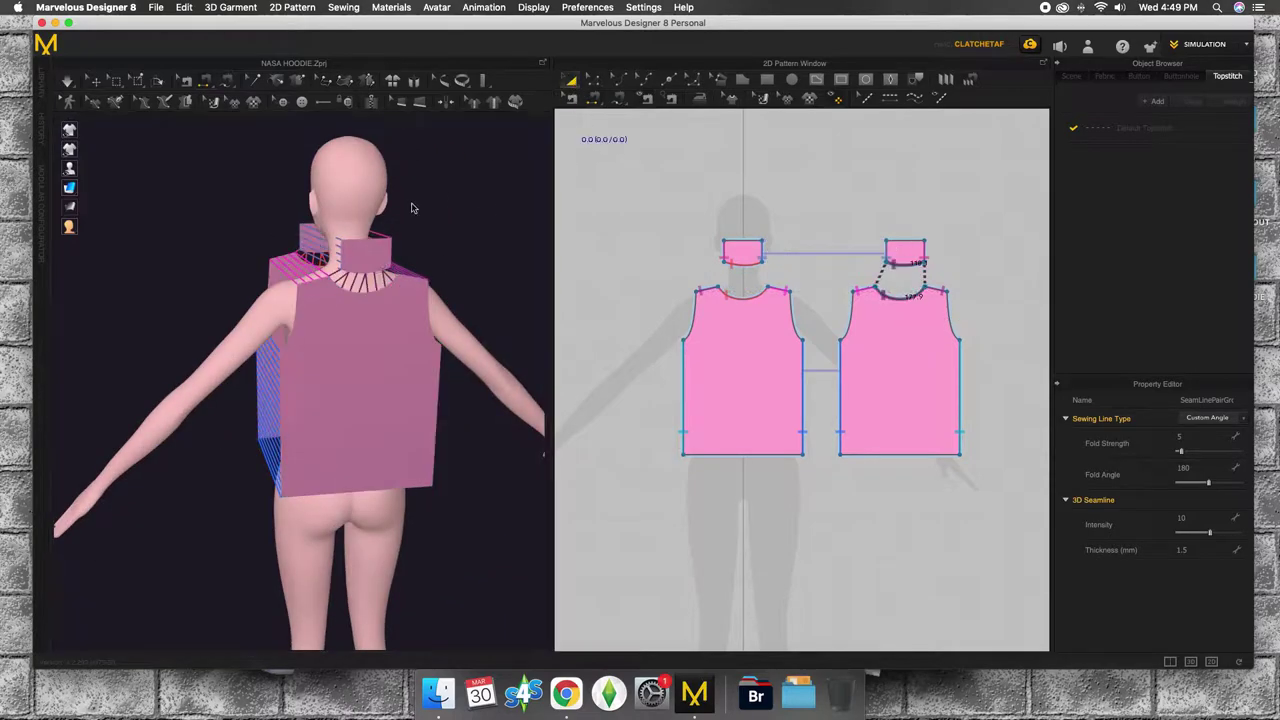
click(358, 248)
Step: Simulate the garment so the pieces drape onto the avatar
key(2)
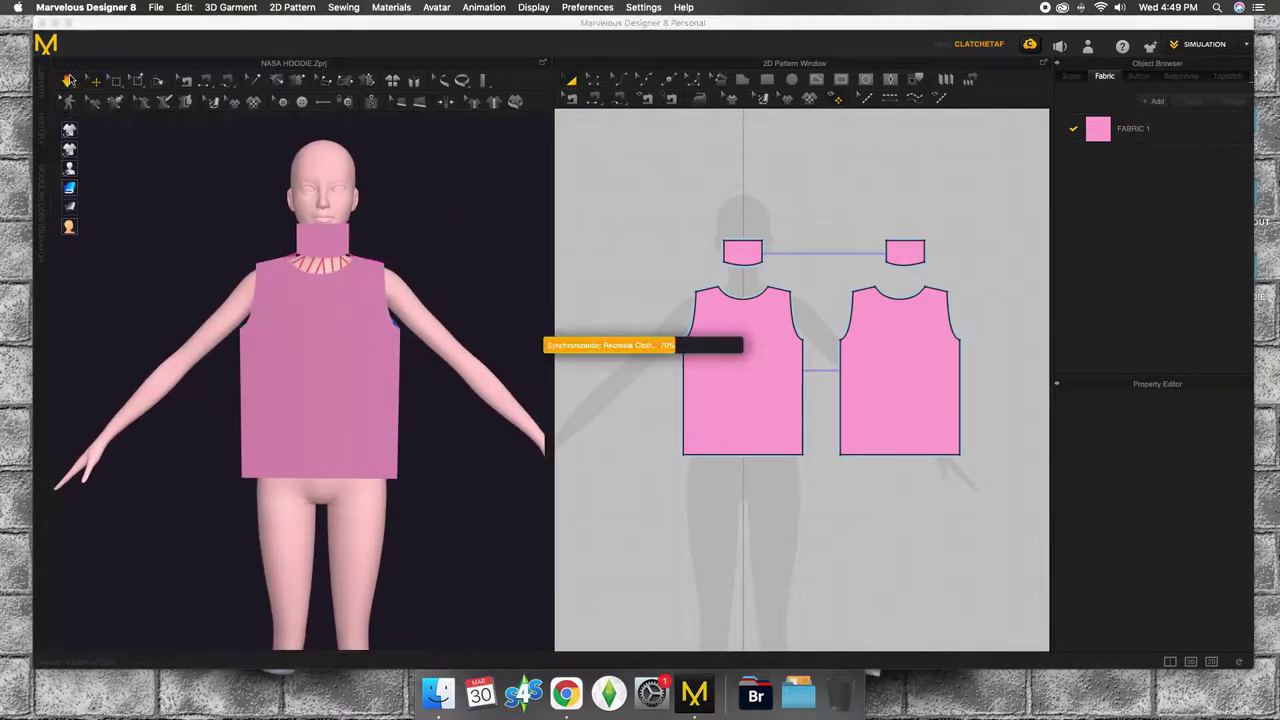
key(space)
click(344, 468)
click(457, 457)
Step: Change FABRIC 1's colour to a deeper mauve and inspect the back
click(1133, 128)
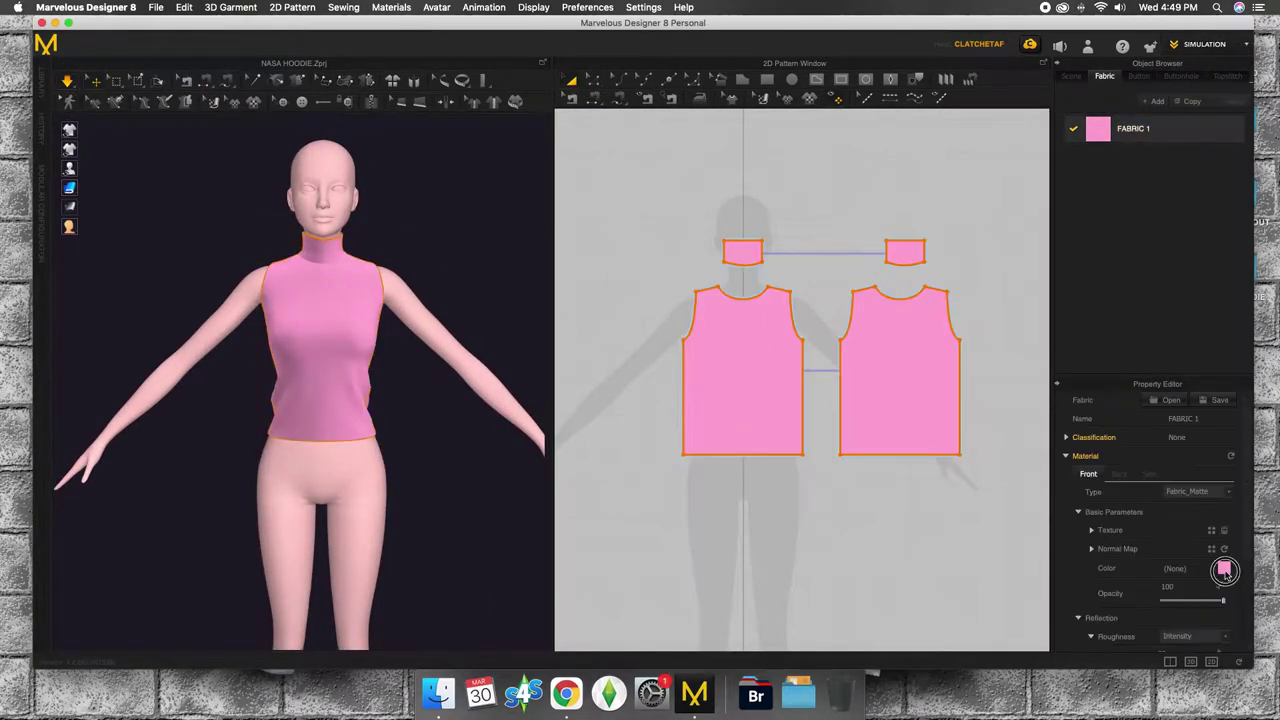
click(1224, 568)
click(600, 214)
right_drag(337, 390, 408, 420)
click(286, 223)
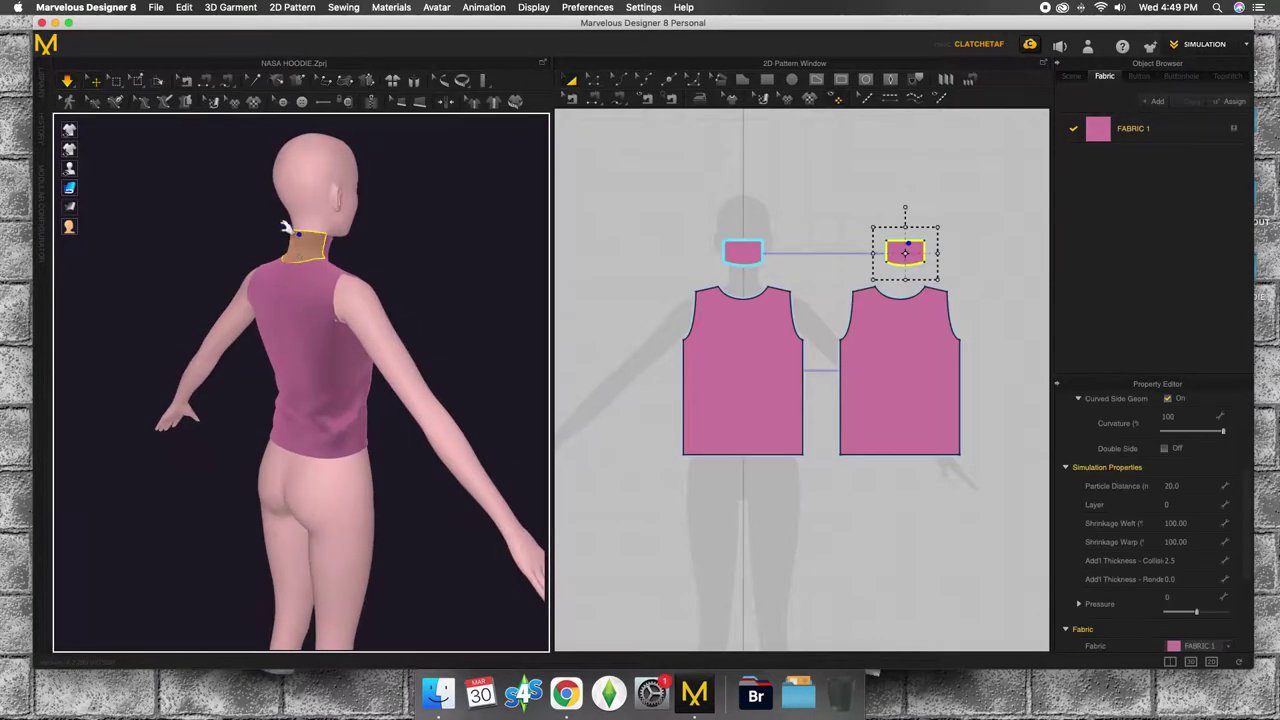
mouse_move(286, 223)
right_down()
mouse_move(294, 206)
mouse_move(414, 294)
mouse_move(306, 260)
mouse_move(414, 294)
right_up()
scroll(780, 305, up, 2)
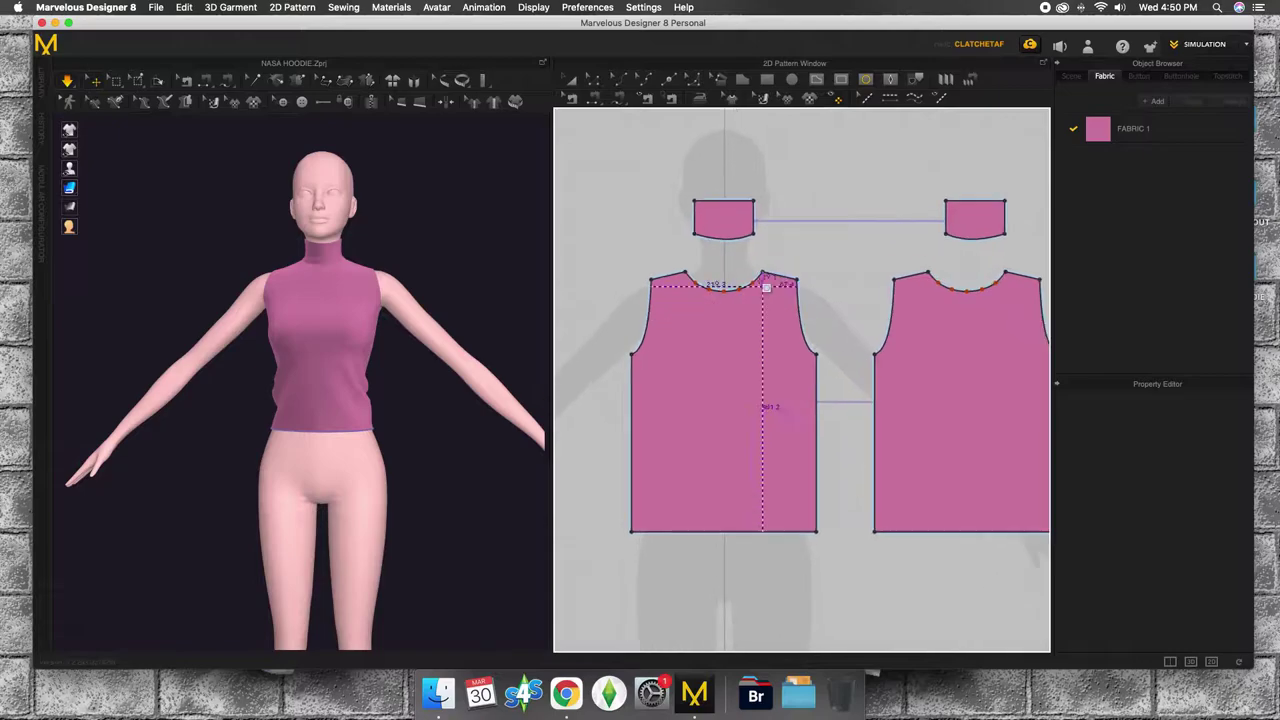
Step: Draw an internal circle on the collar and remove linked editing from the back collar
click(724, 232)
right_drag(470, 340, 449, 349)
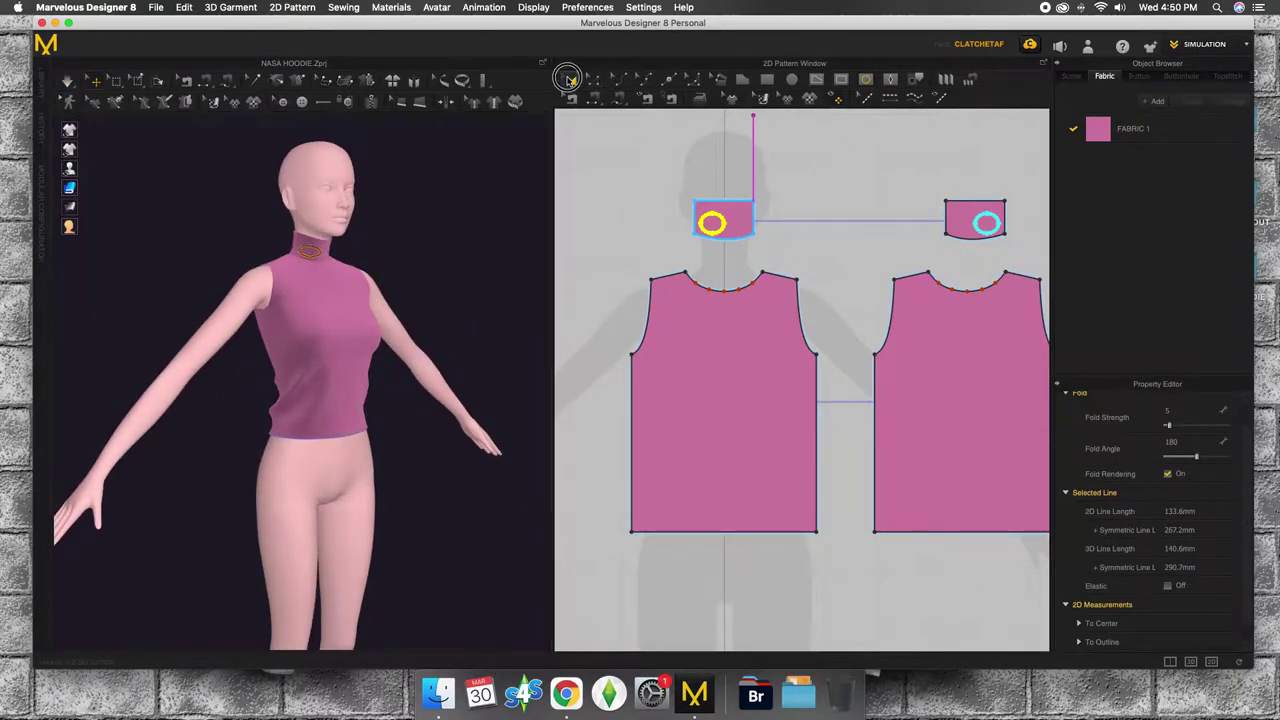
right_click(958, 228)
click(1018, 227)
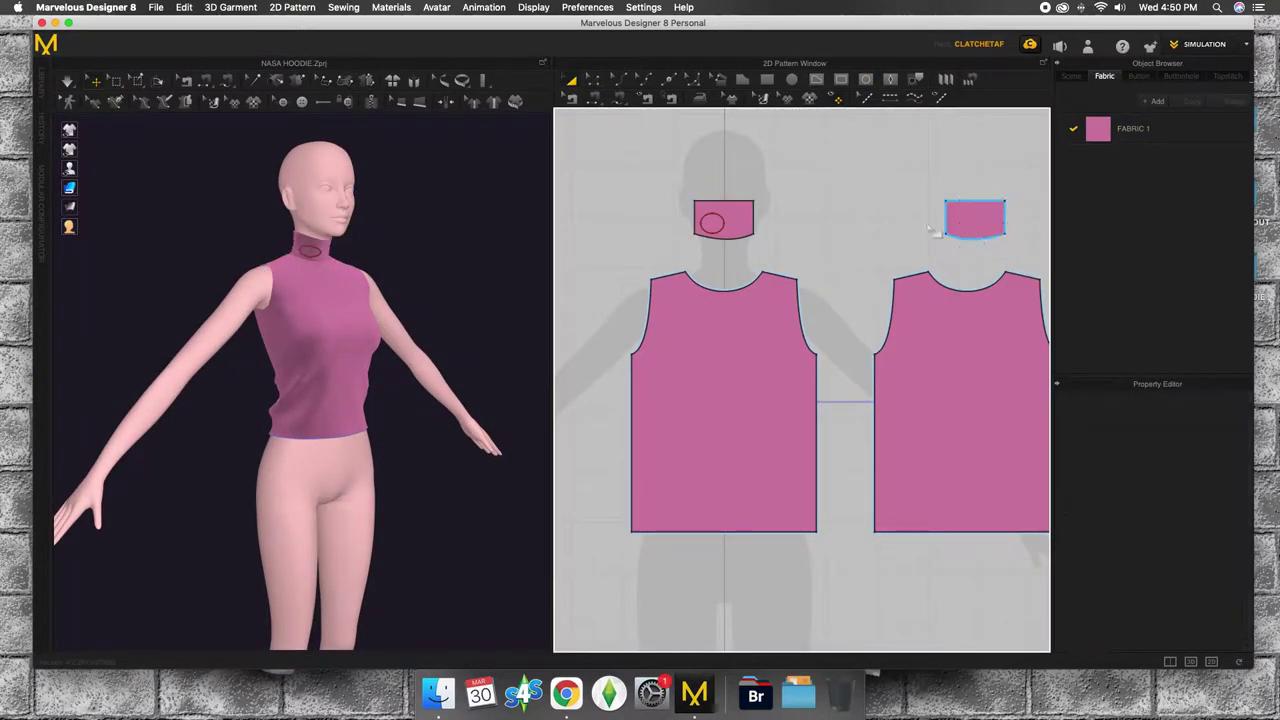
Step: Copy the collar circle and position the copy on the front bodice
right_drag(228, 215, 300, 230)
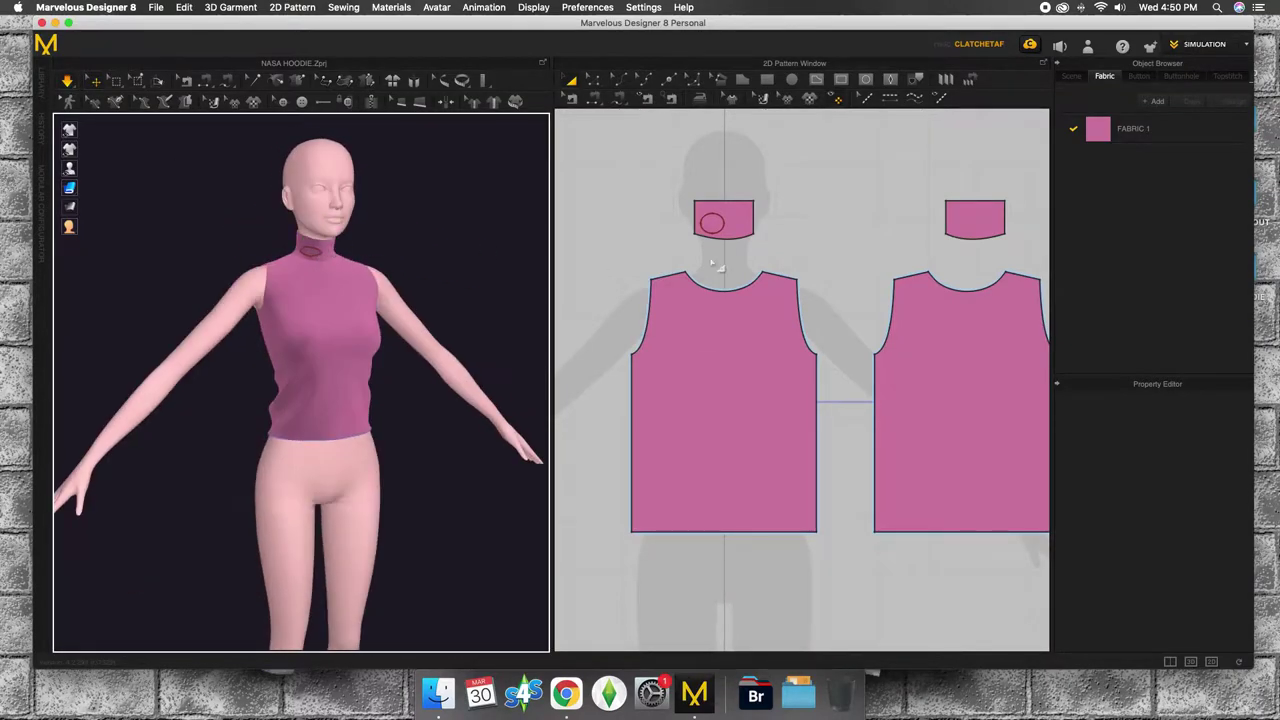
right_click(720, 220)
click(720, 220)
drag(706, 220, 712, 223)
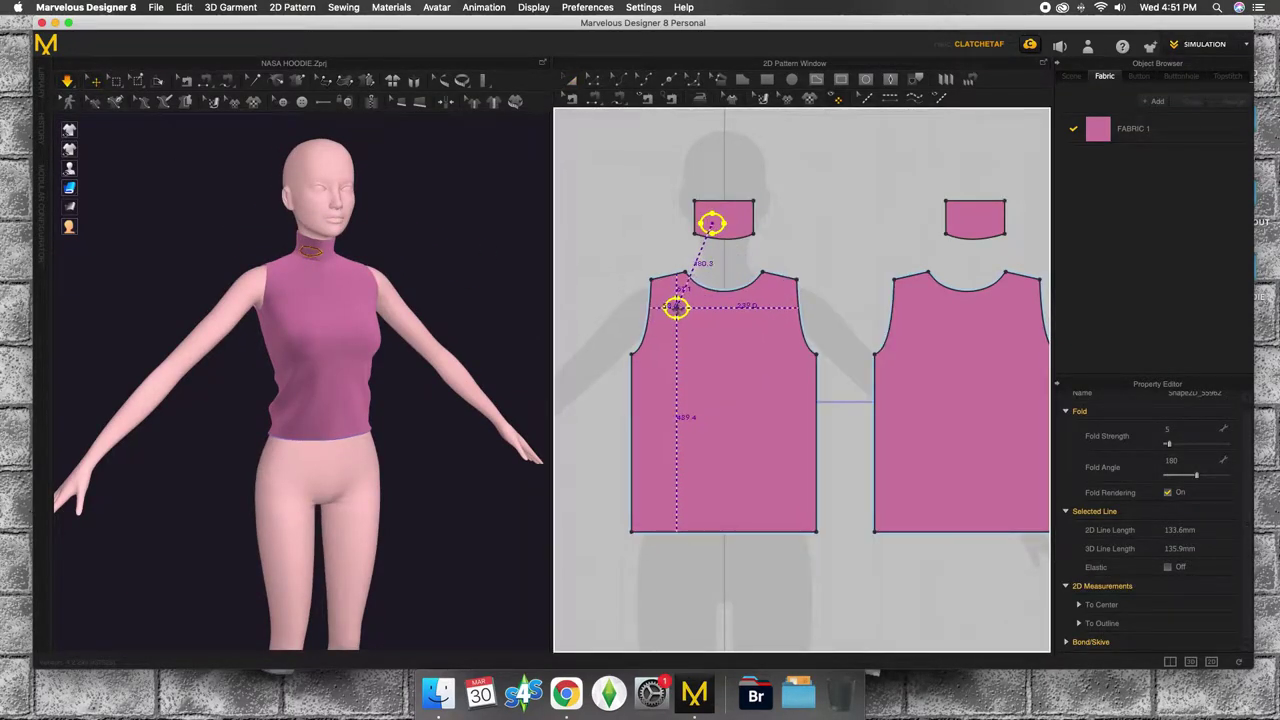
Step: Paste circle dots on the bodice's upper right, left side and centre
click(769, 309)
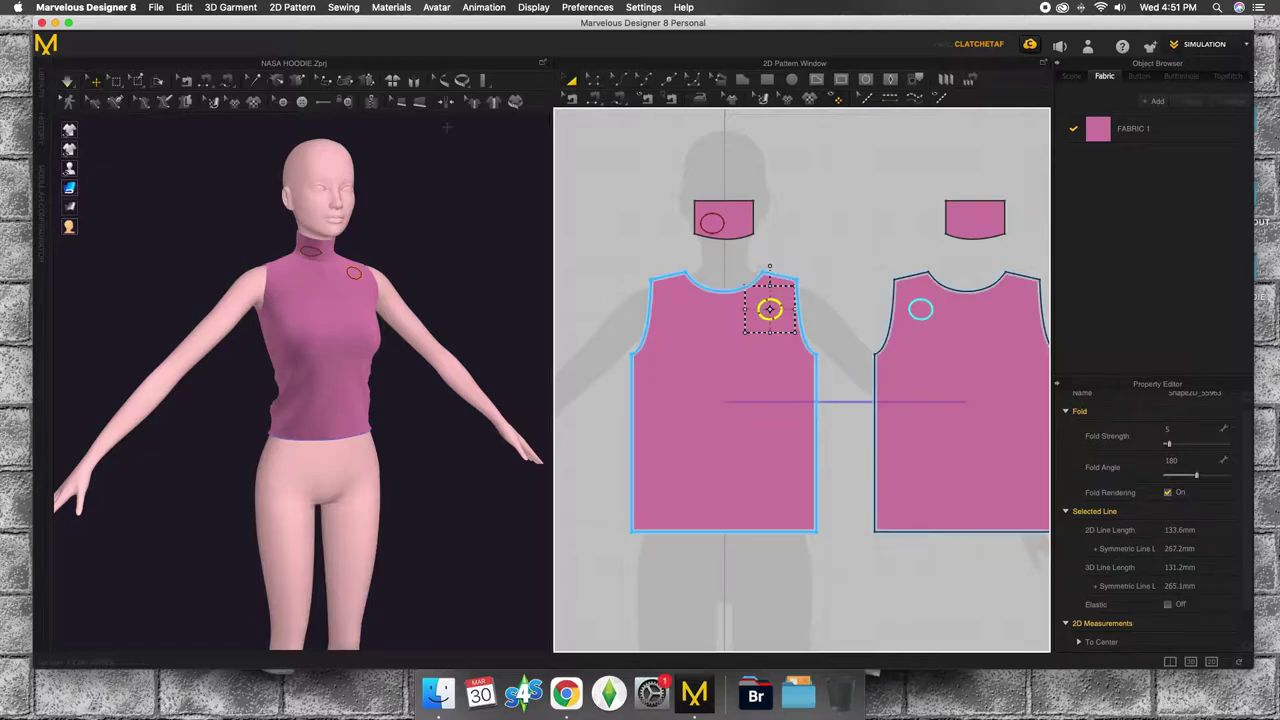
click(184, 7)
click(200, 78)
click(676, 341)
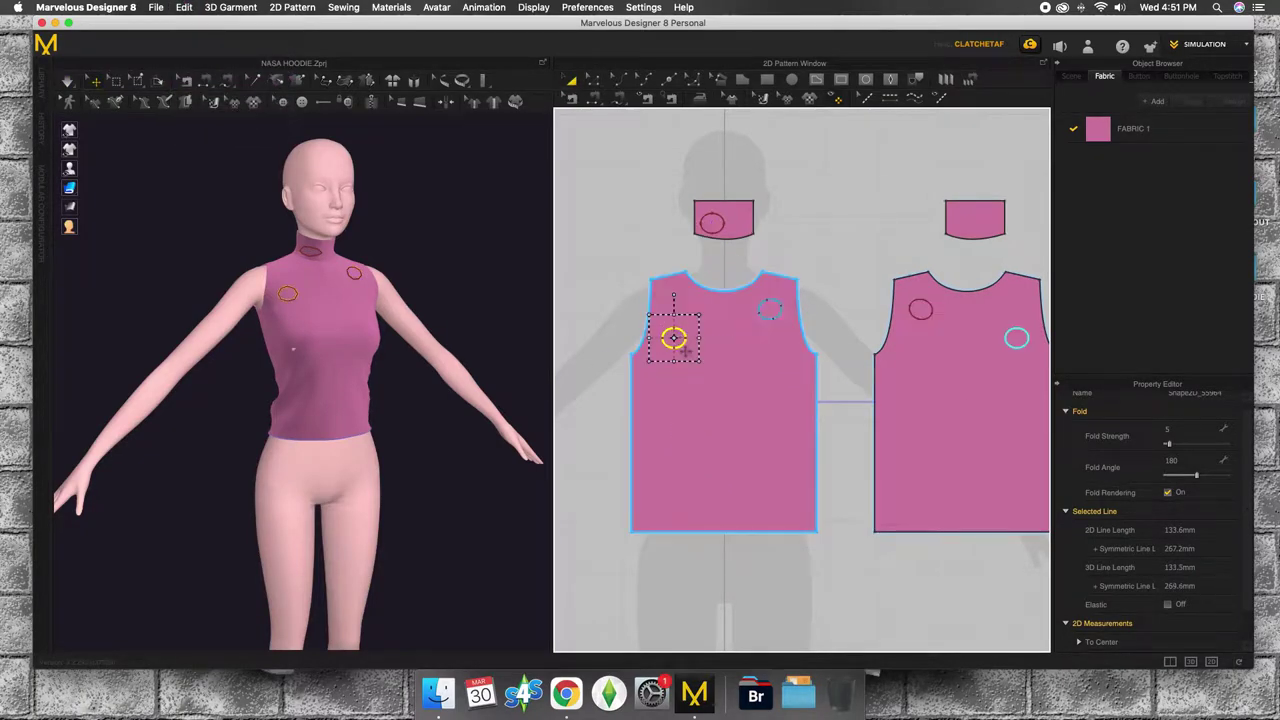
right_click(676, 338)
click(700, 103)
click(712, 386)
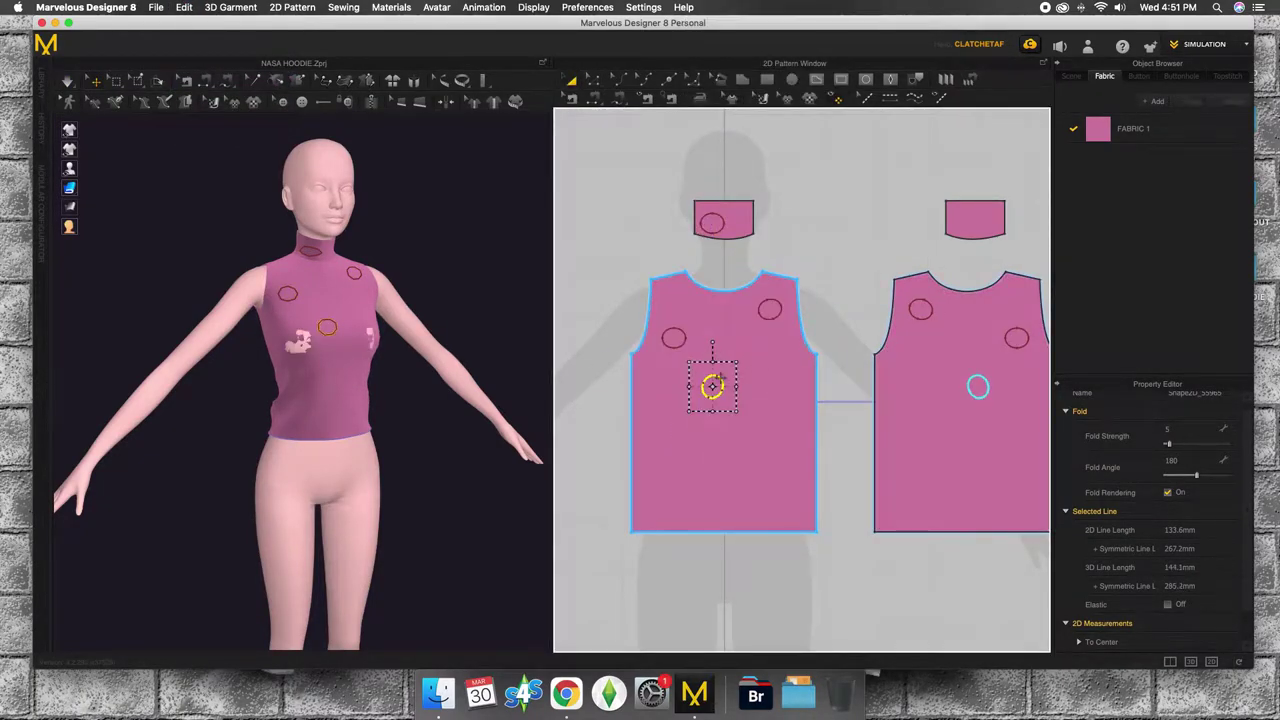
click(778, 411)
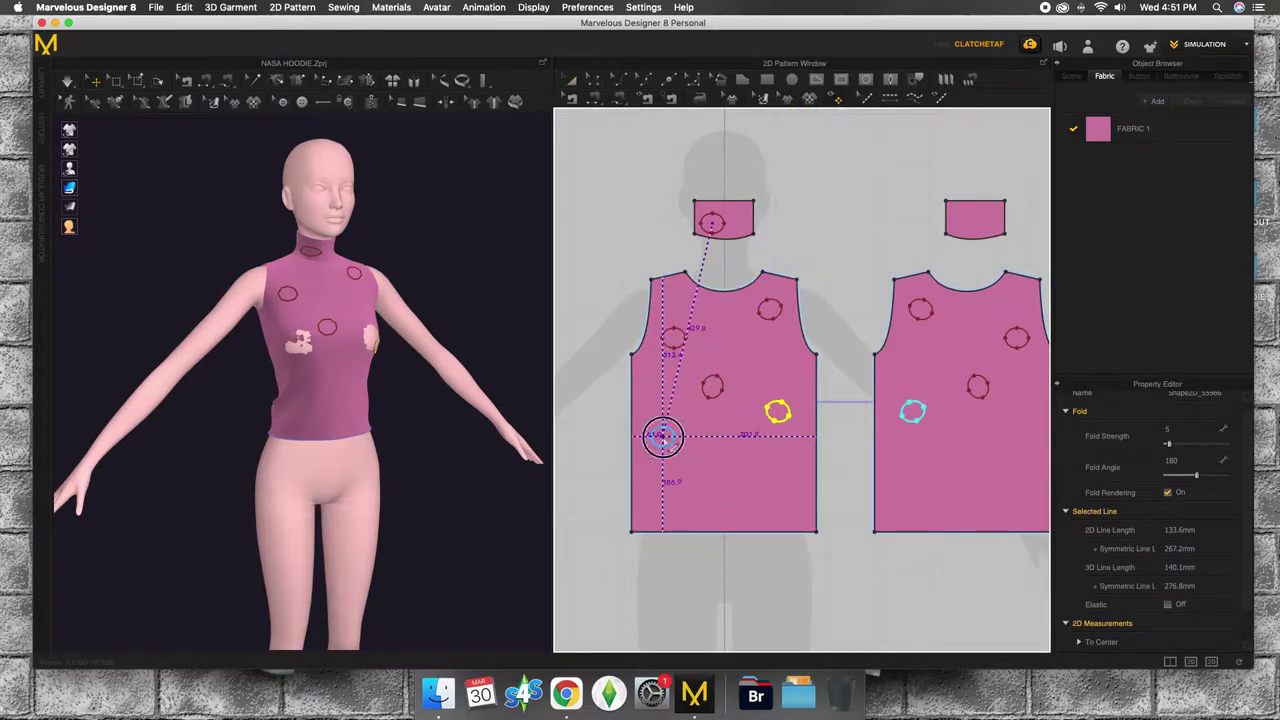
Step: Paste more circle copies across the lower front bodice and check the dots in 3D
right_click(662, 436)
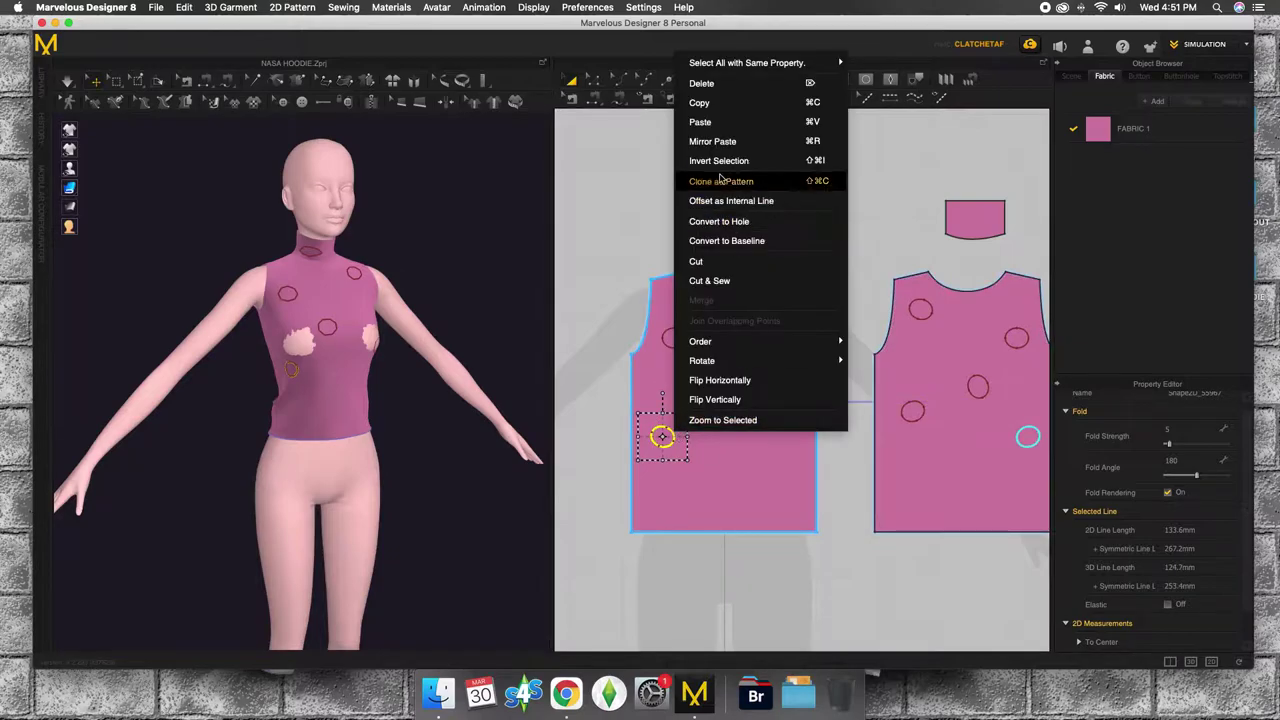
key(Escape)
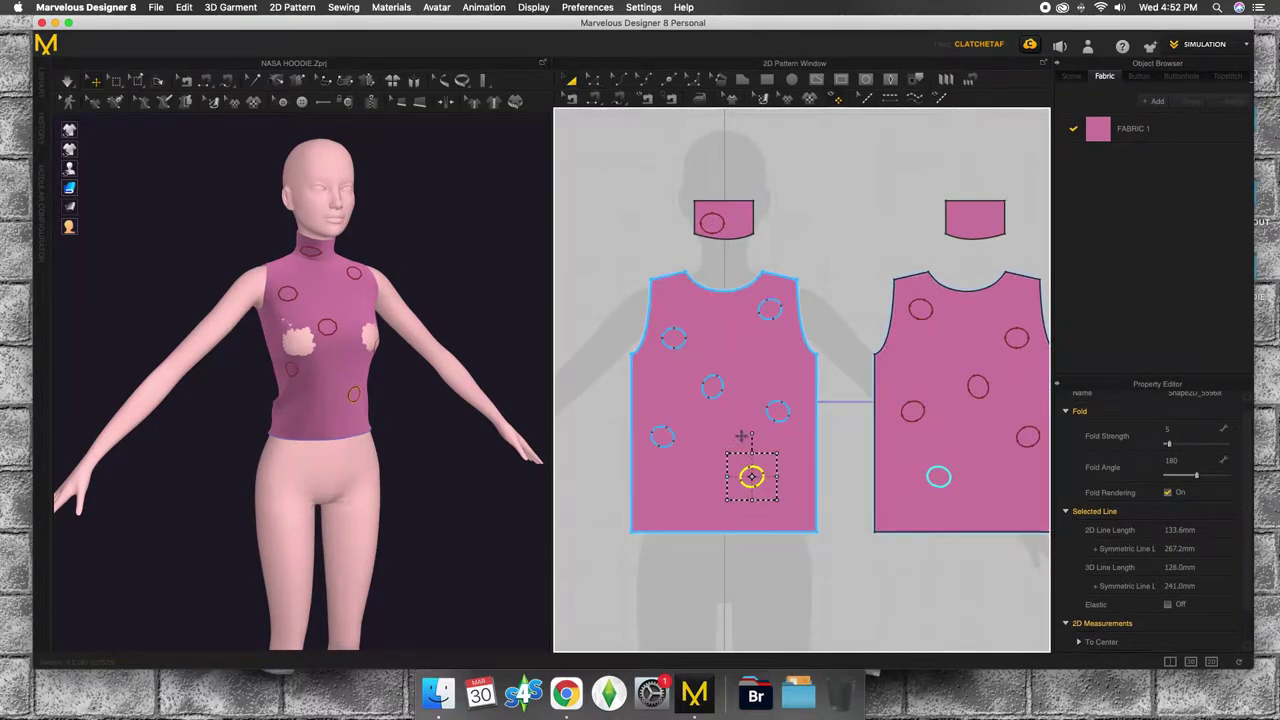
right_click(750, 474)
key(Escape)
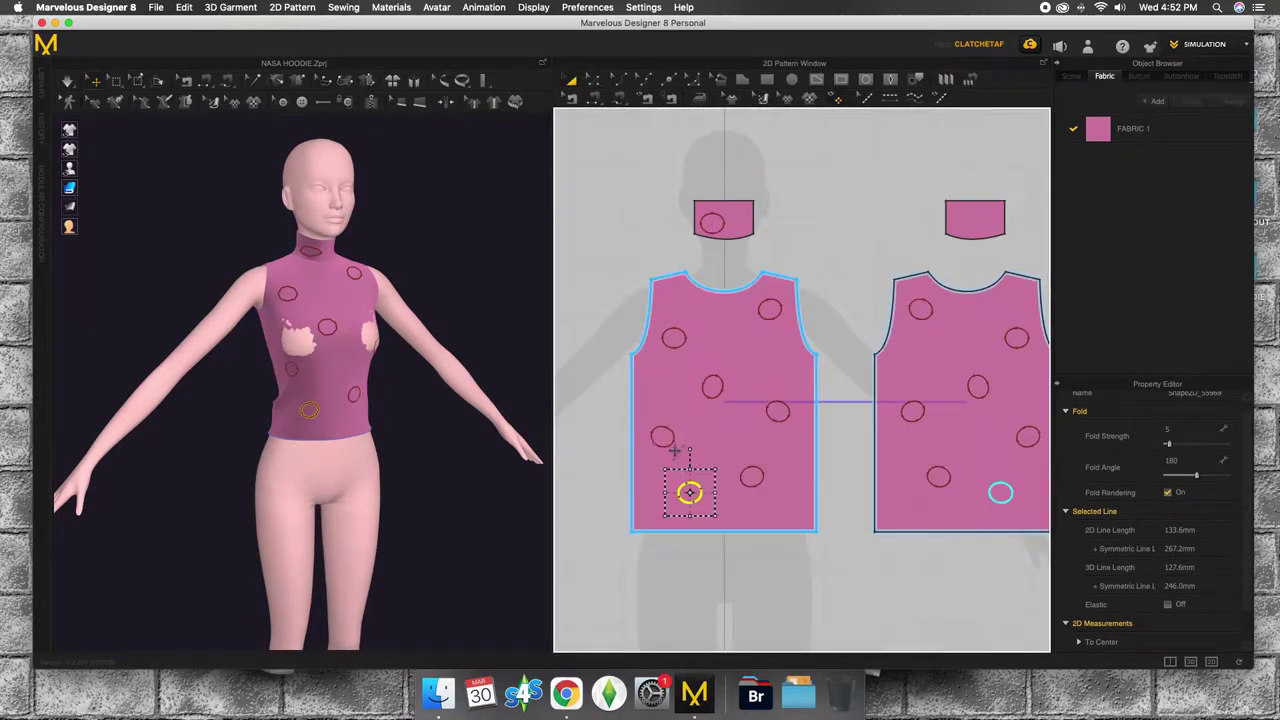
right_click(690, 492)
key(Escape)
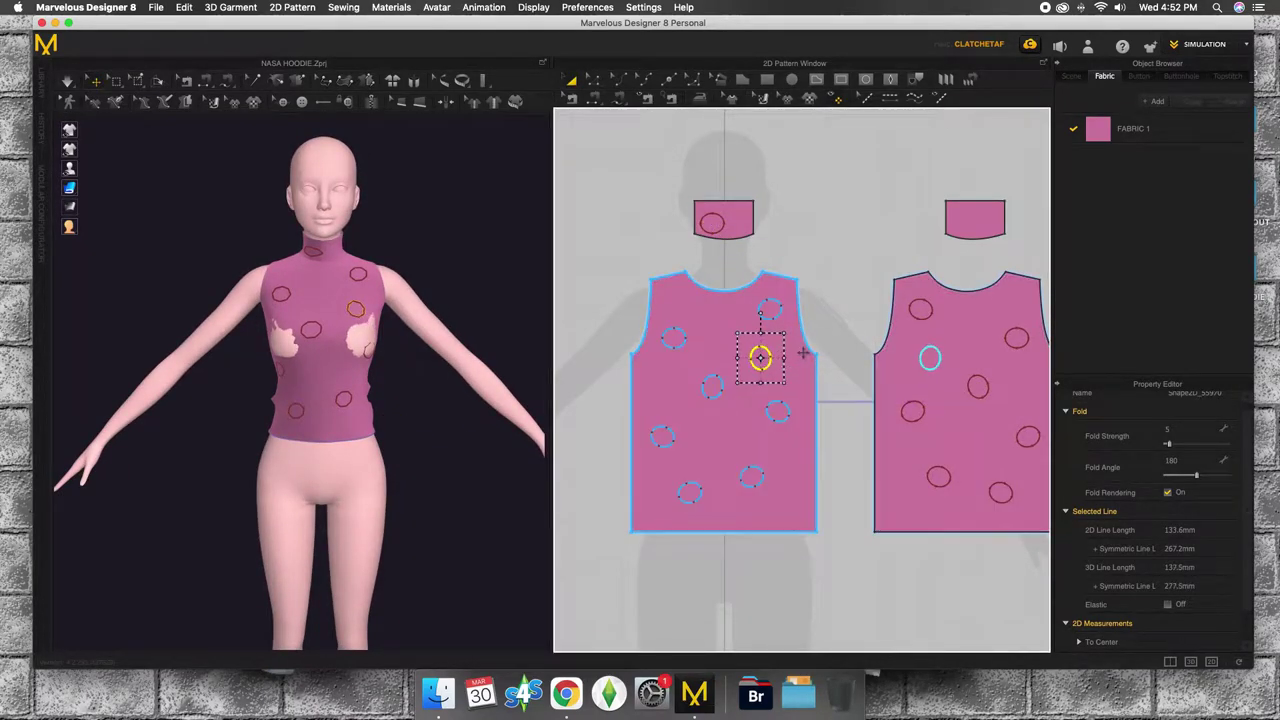
click(685, 328)
click(686, 379)
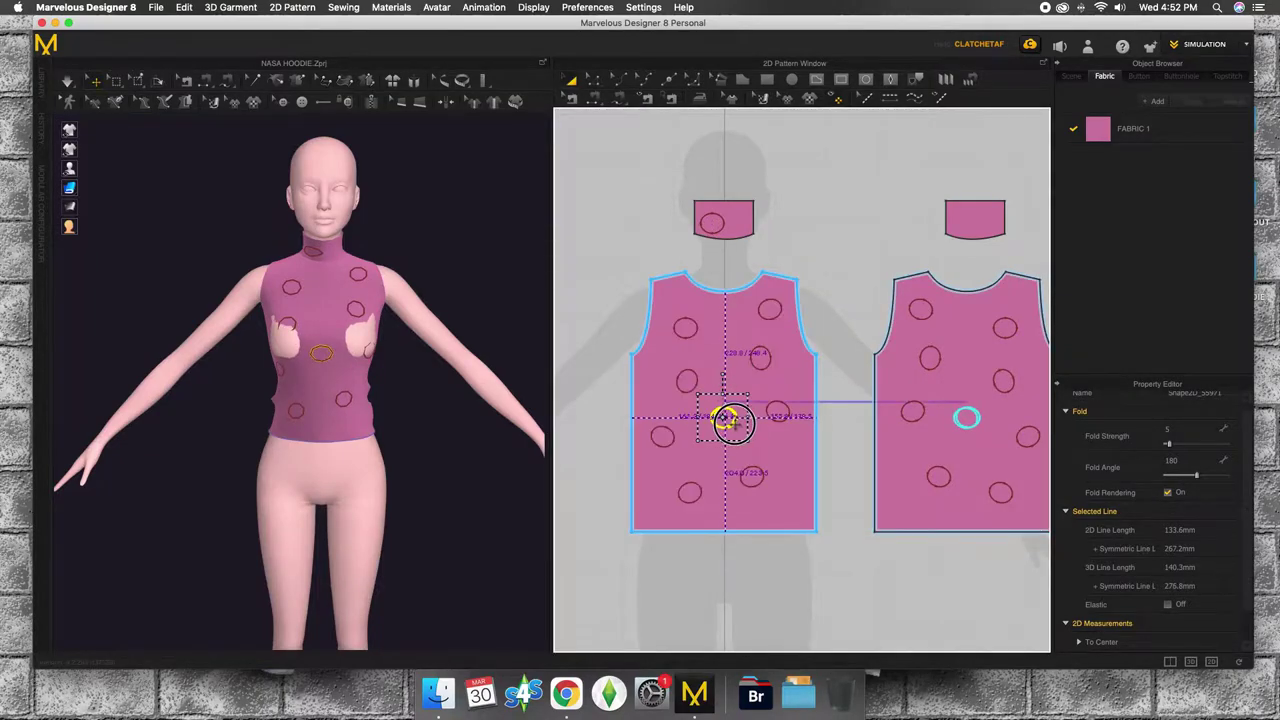
mouse_move(340, 330)
right_down()
mouse_move(270, 332)
mouse_move(366, 409)
right_up()
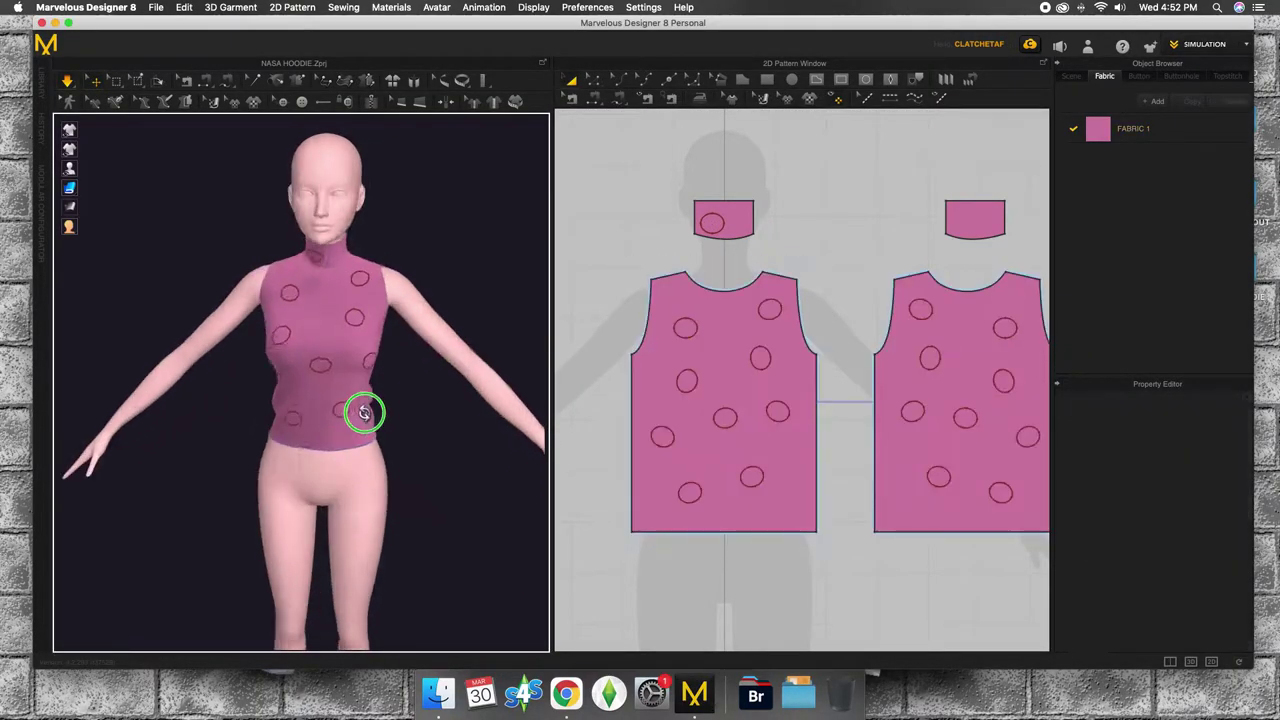
Step: Place another front circle and move it down near the hem
click(748, 374)
click(741, 351)
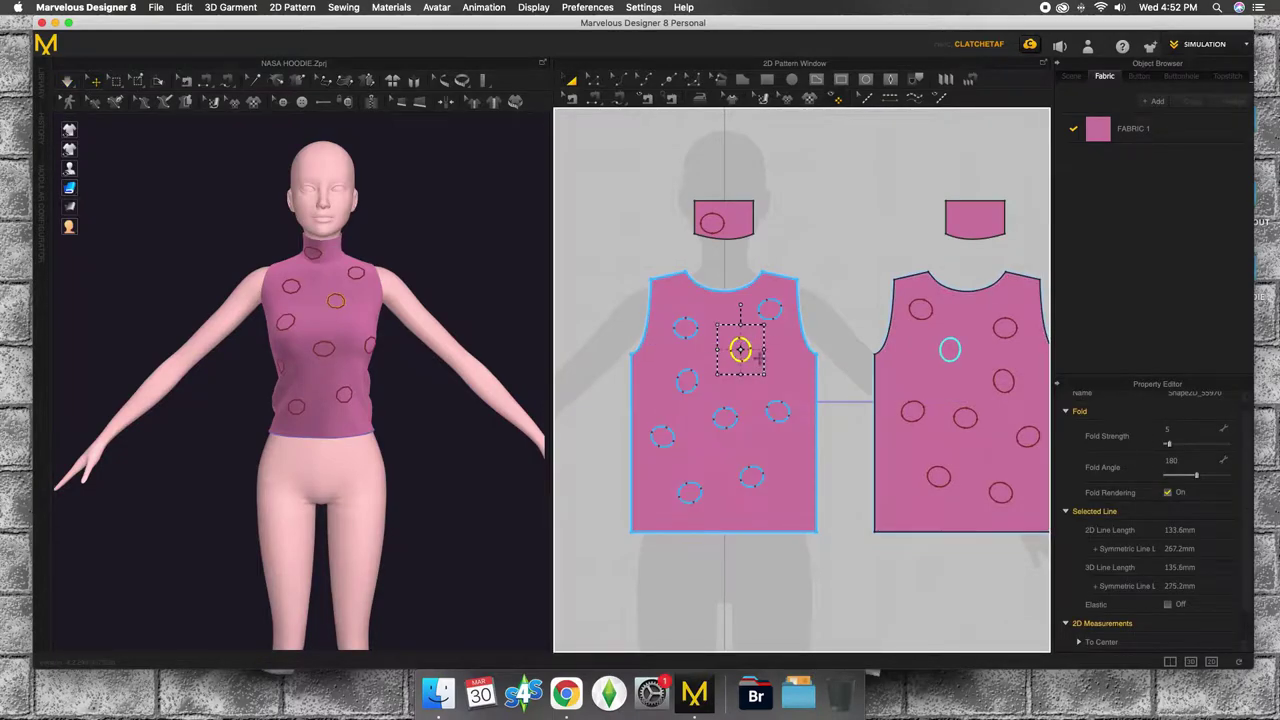
drag(790, 362, 791, 363)
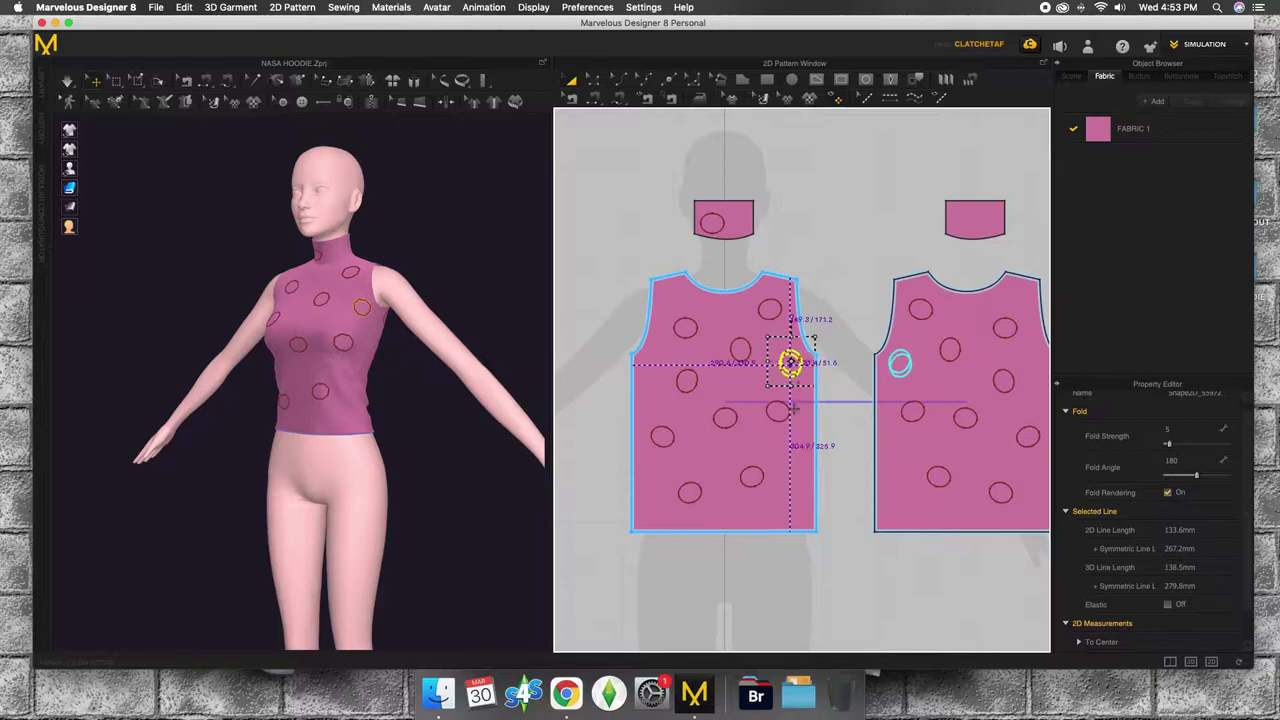
mouse_move(790, 362)
mouse_down()
mouse_move(757, 466)
mouse_move(784, 508)
mouse_up()
right_click(760, 468)
click(789, 511)
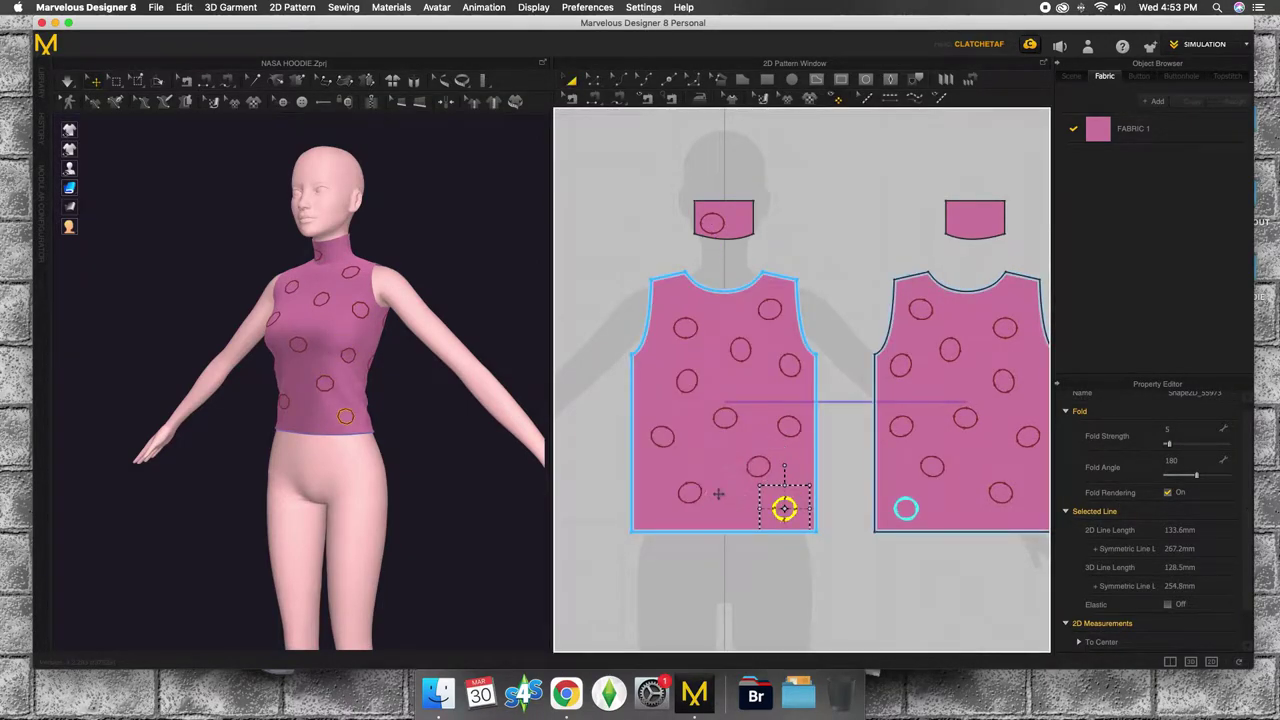
click(214, 280)
mouse_move(257, 286)
right_down()
mouse_move(380, 300)
mouse_move(281, 318)
right_up()
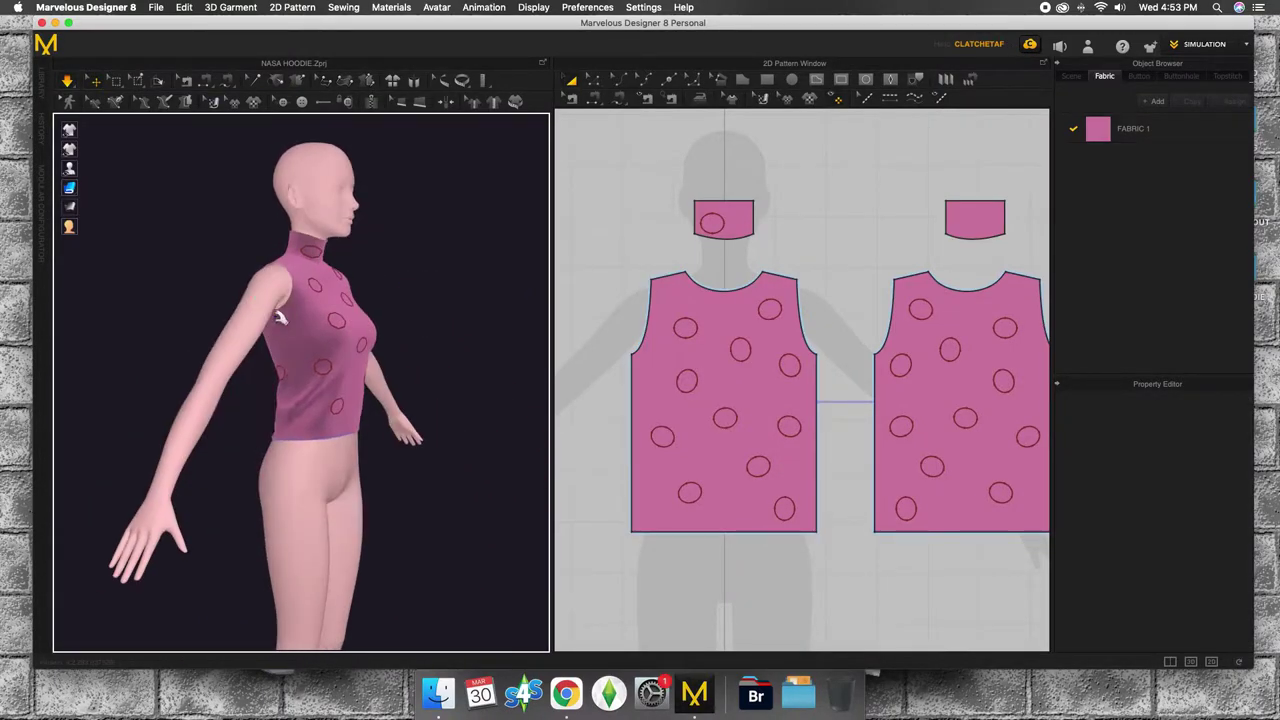
Step: Move a front bodice circle onto the left side edge
click(644, 396)
right_click(680, 383)
key(Escape)
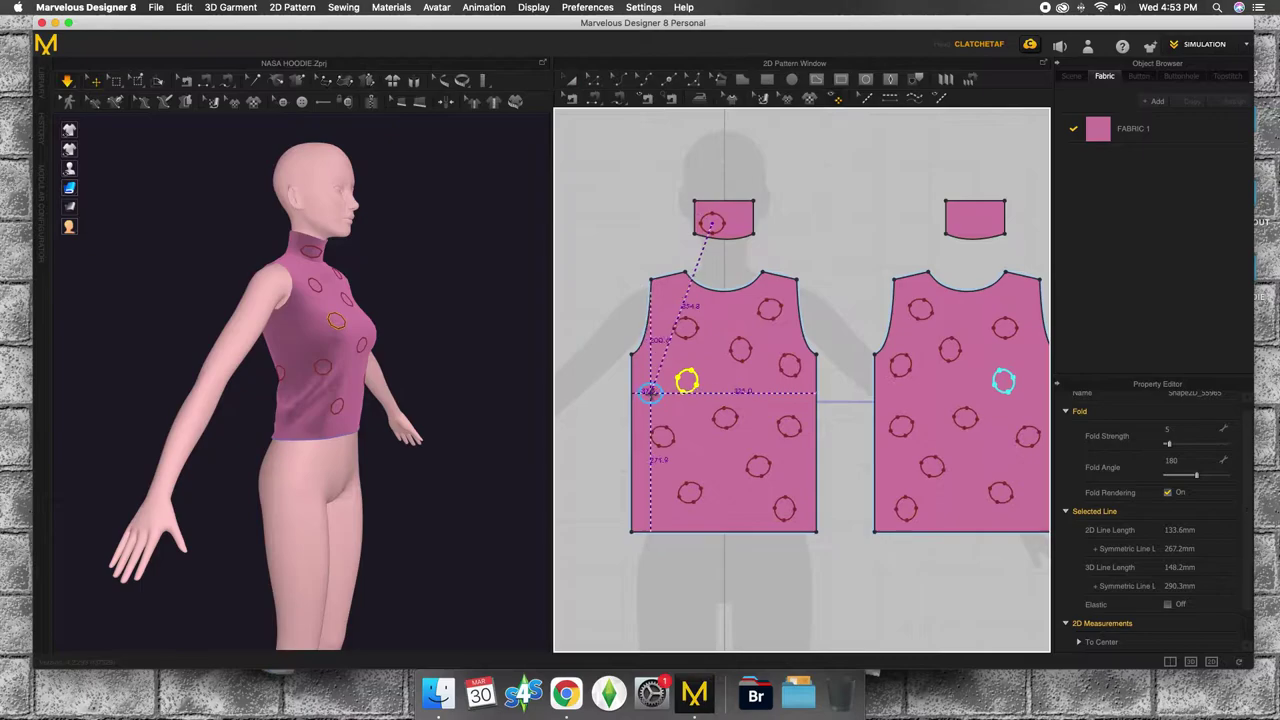
mouse_move(686, 380)
mouse_down()
mouse_move(650, 377)
mouse_move(698, 376)
mouse_move(652, 378)
mouse_up()
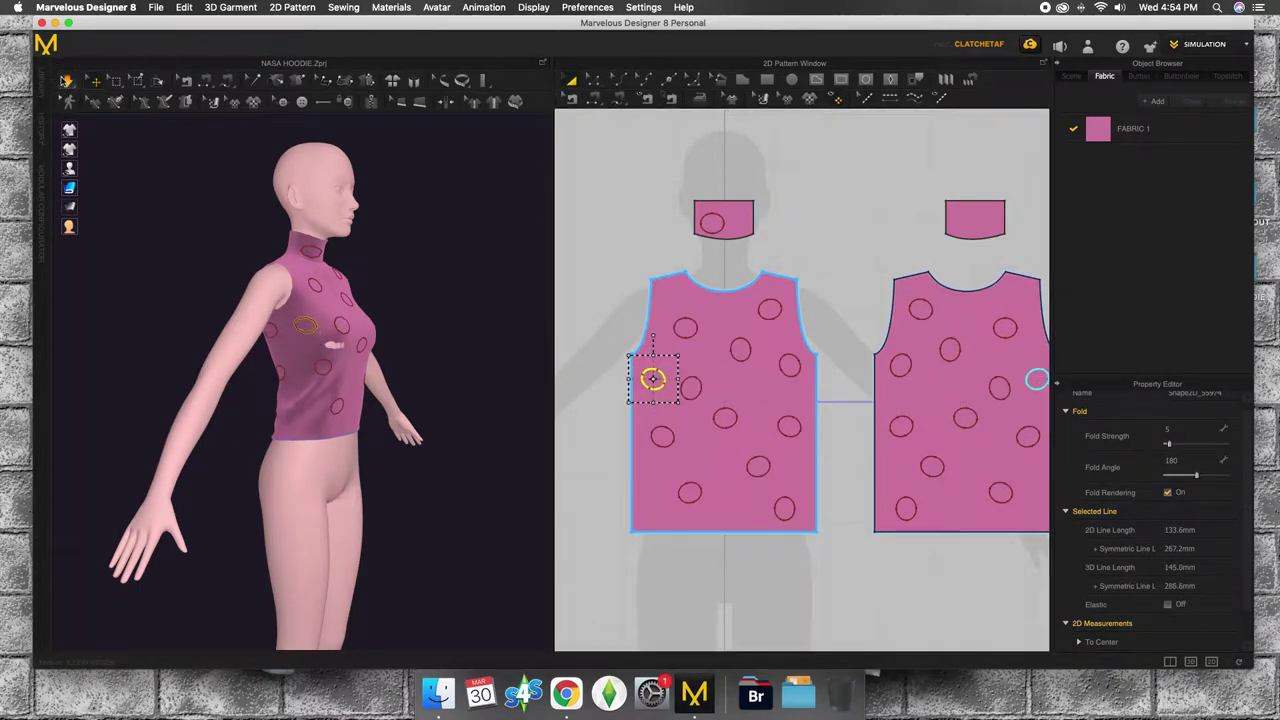
right_drag(220, 420, 335, 410)
Step: Move a lower back bodice circle toward the lower right
right_drag(889, 332, 857, 309)
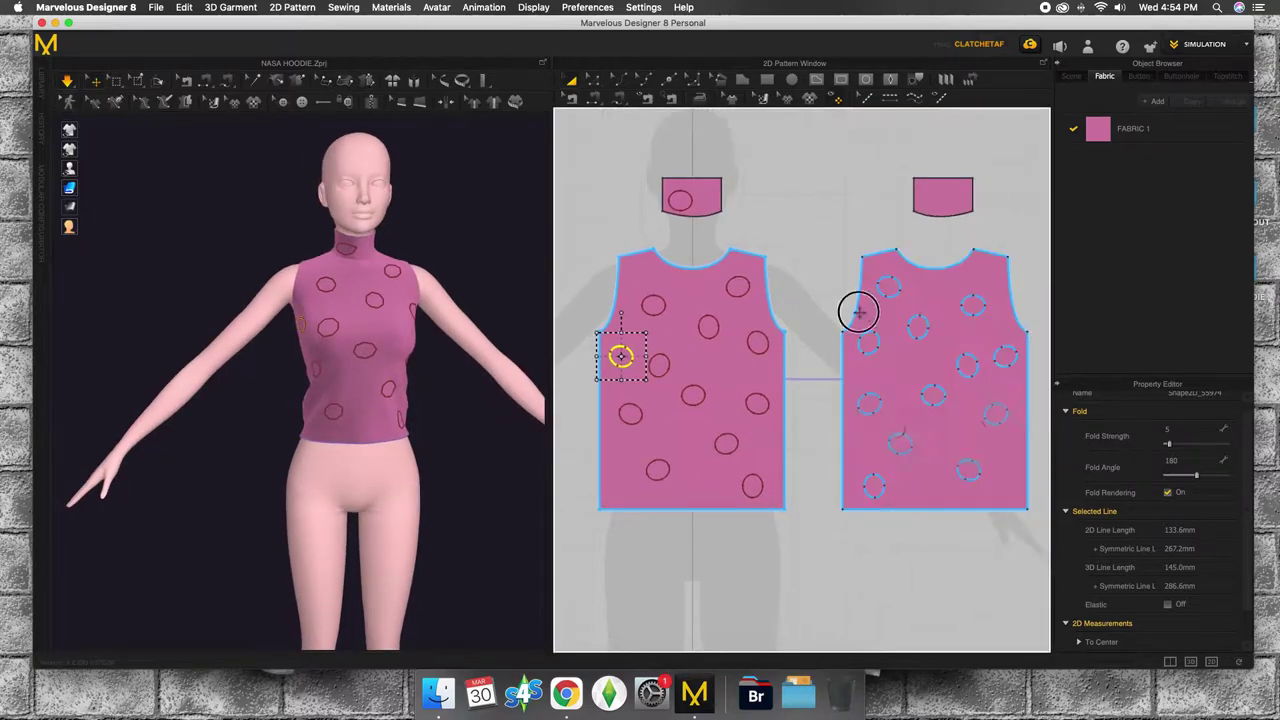
right_click(857, 309)
right_drag(420, 250, 186, 243)
click(918, 330)
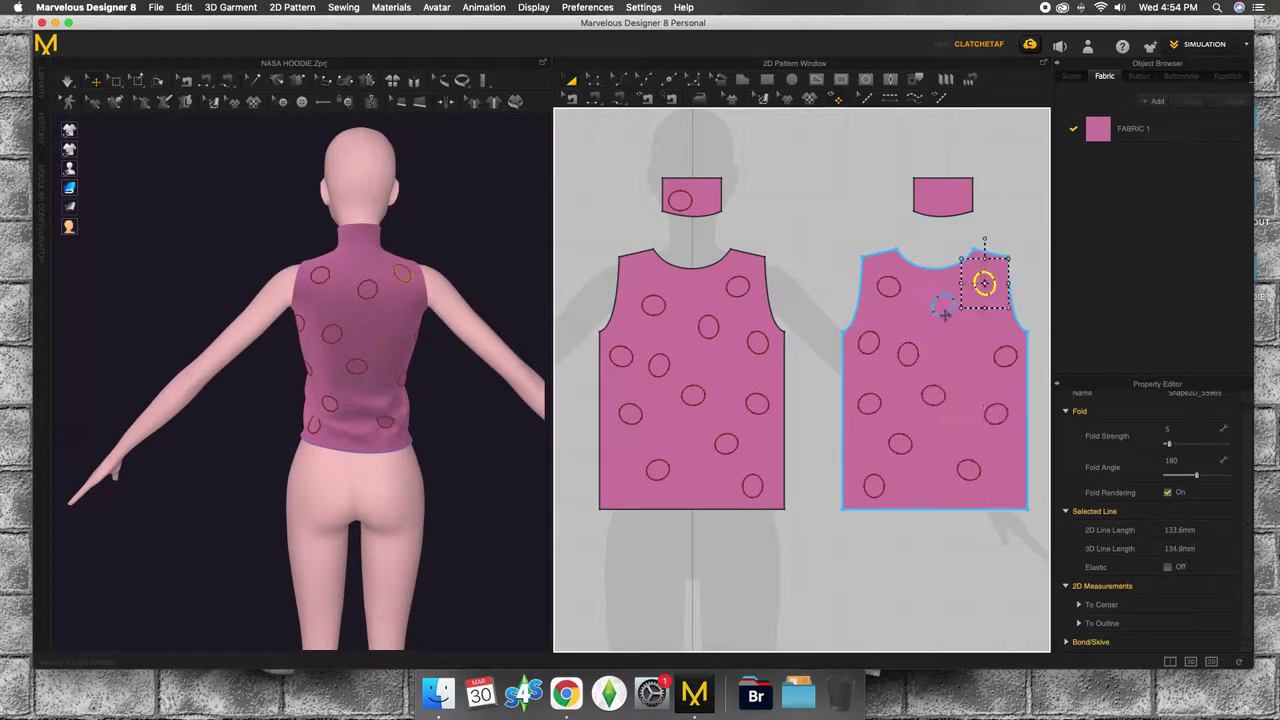
click(935, 394)
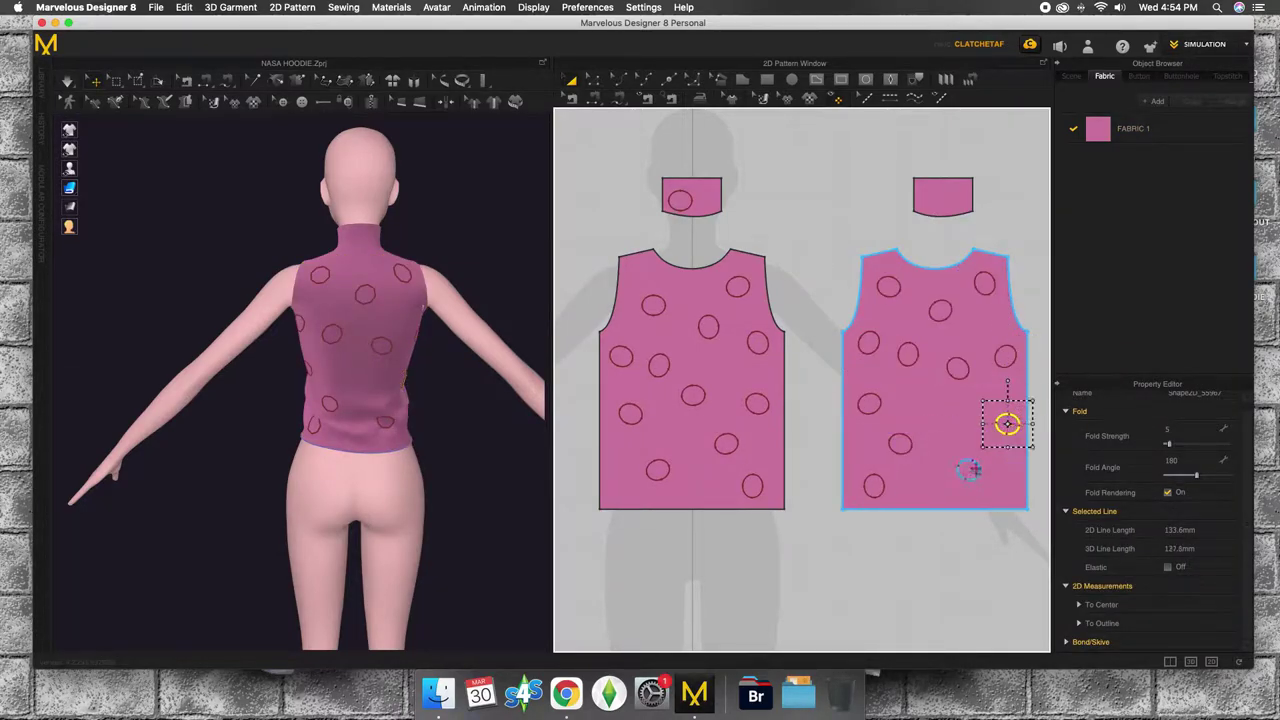
drag(968, 470, 990, 481)
right_drag(1043, 443, 828, 423)
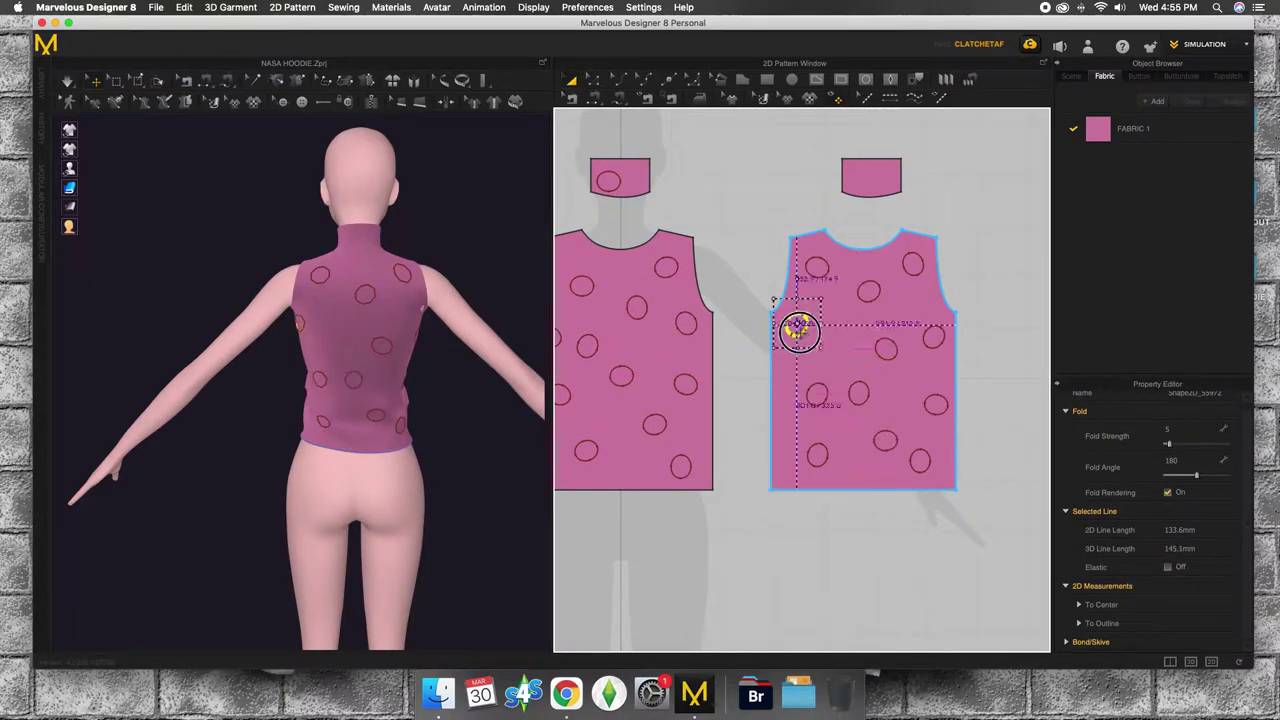
Step: Copy a circle and paste it onto the back bodice
right_click(812, 343)
click(840, 87)
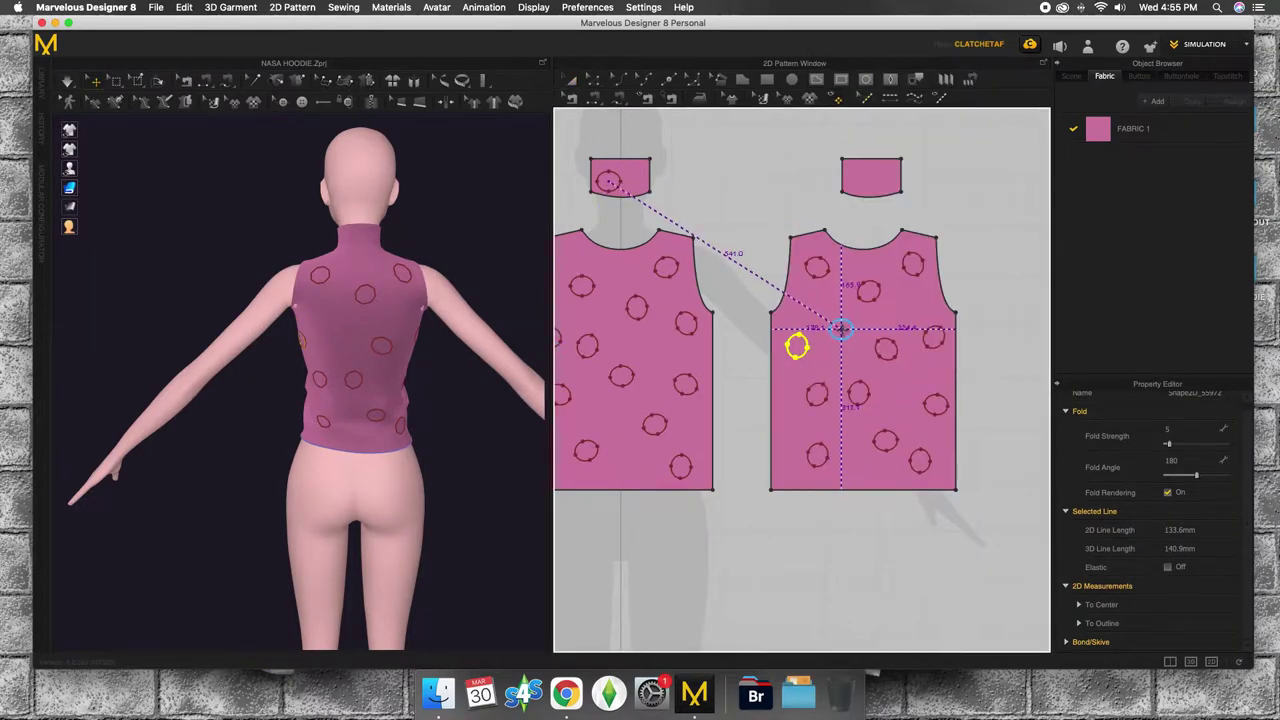
right_click(818, 400)
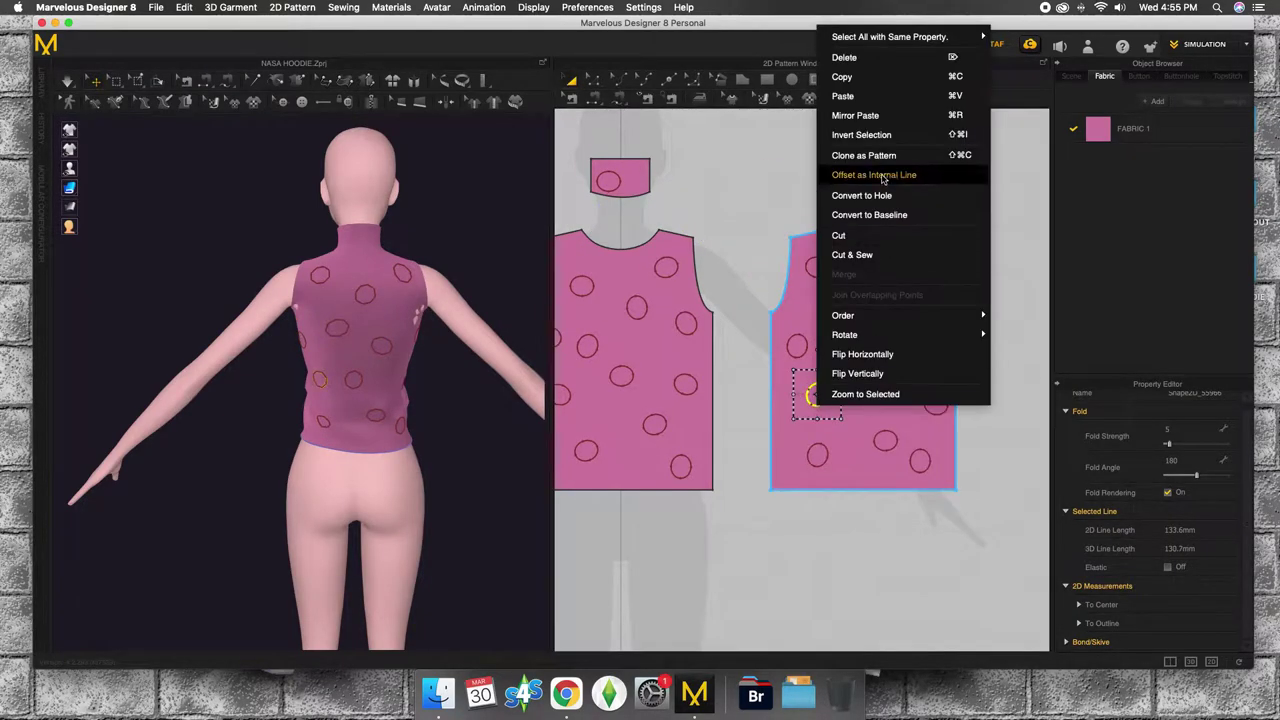
click(857, 171)
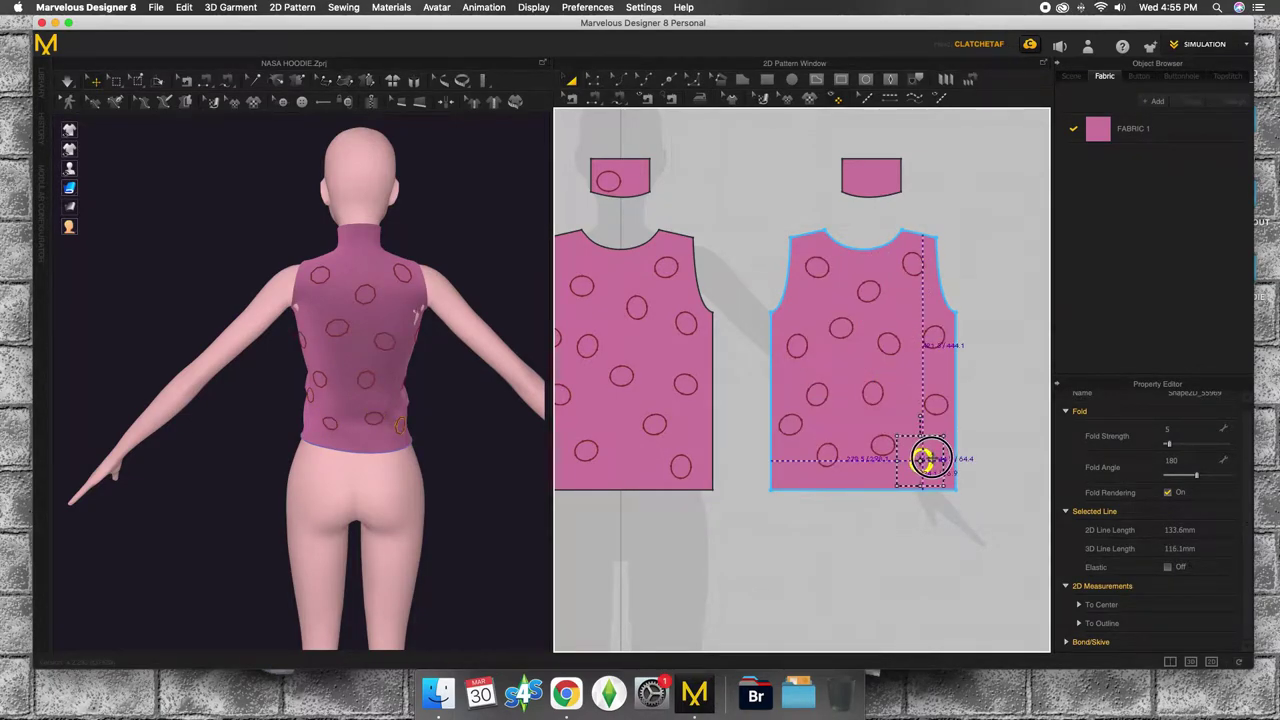
click(323, 448)
mouse_move(251, 508)
right_down()
mouse_move(388, 500)
mouse_move(183, 500)
mouse_move(329, 494)
mouse_move(354, 457)
mouse_move(440, 470)
right_up()
Step: Lower a back bodice circle slightly, select all back circles, and inspect the dots
click(920, 490)
click(933, 340)
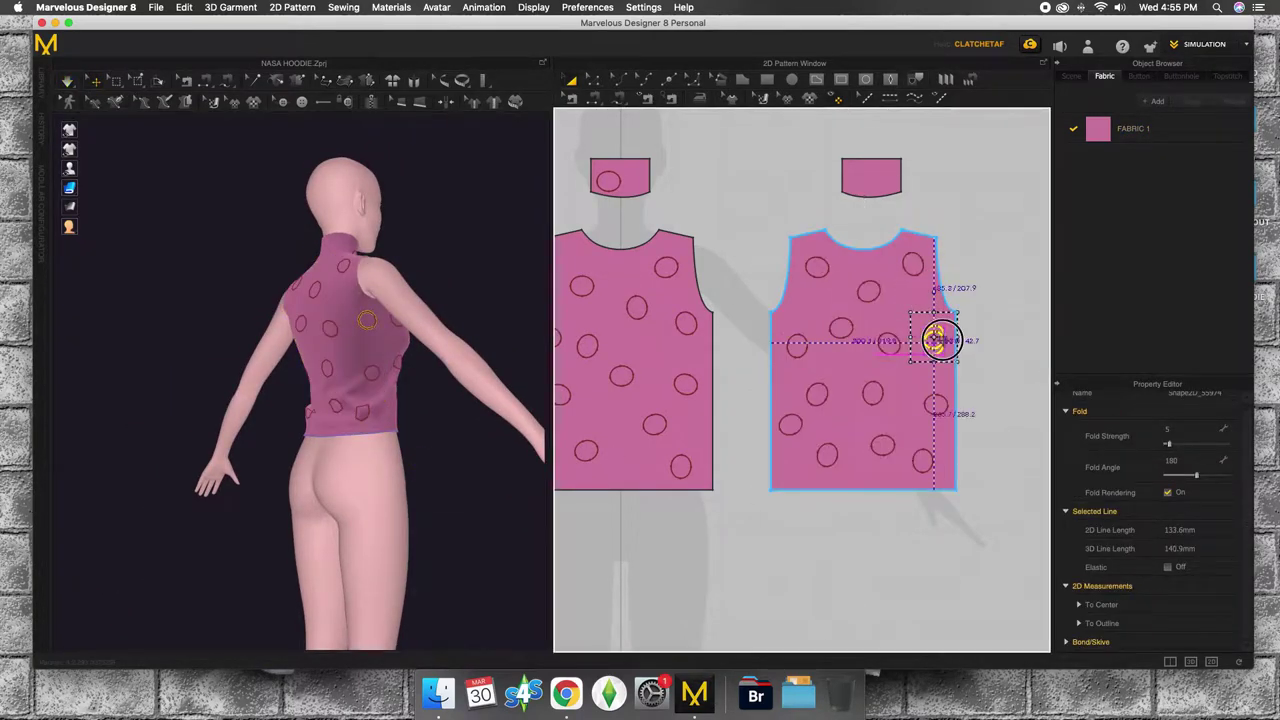
drag(936, 340, 933, 353)
right_click(909, 309)
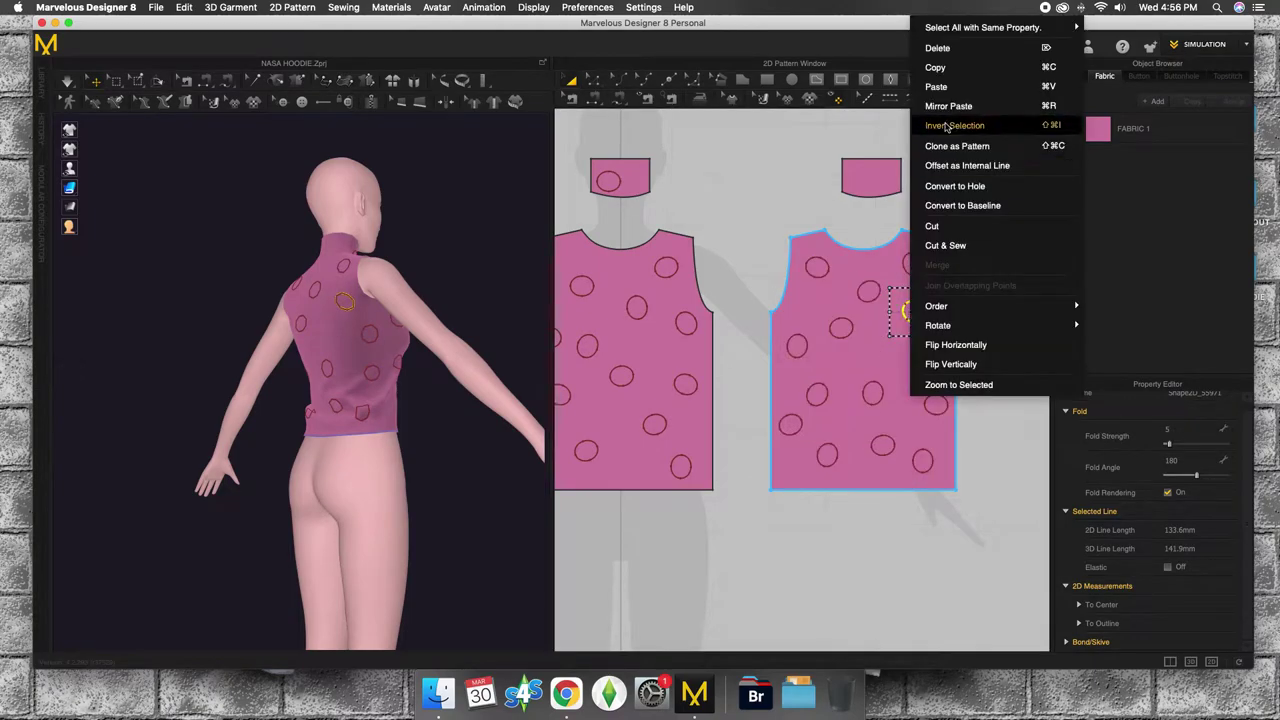
click(965, 123)
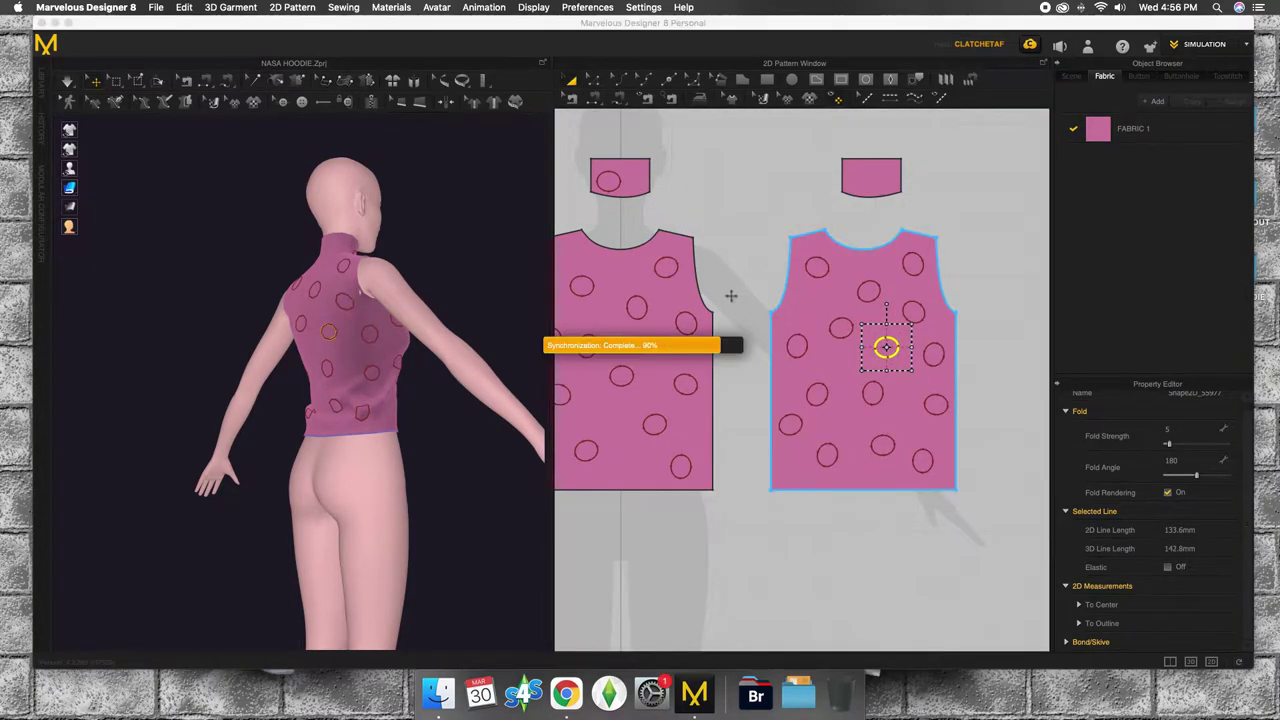
right_drag(471, 423, 263, 423)
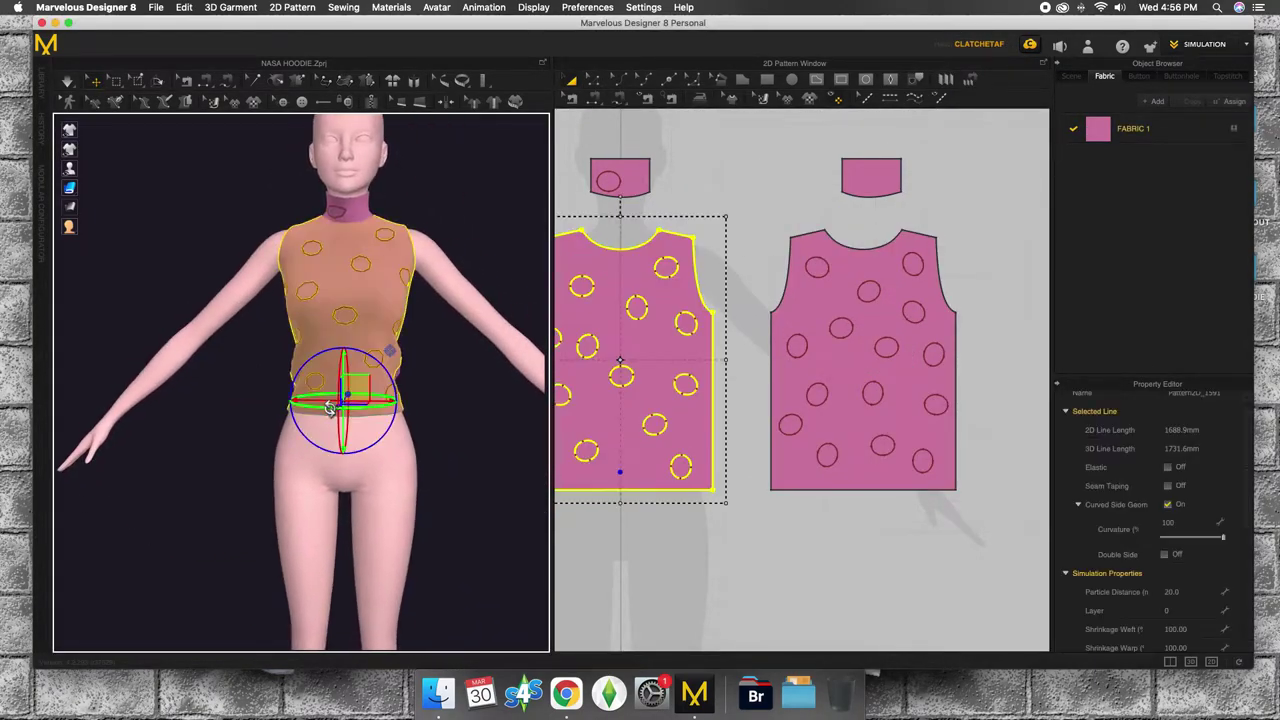
click(653, 424)
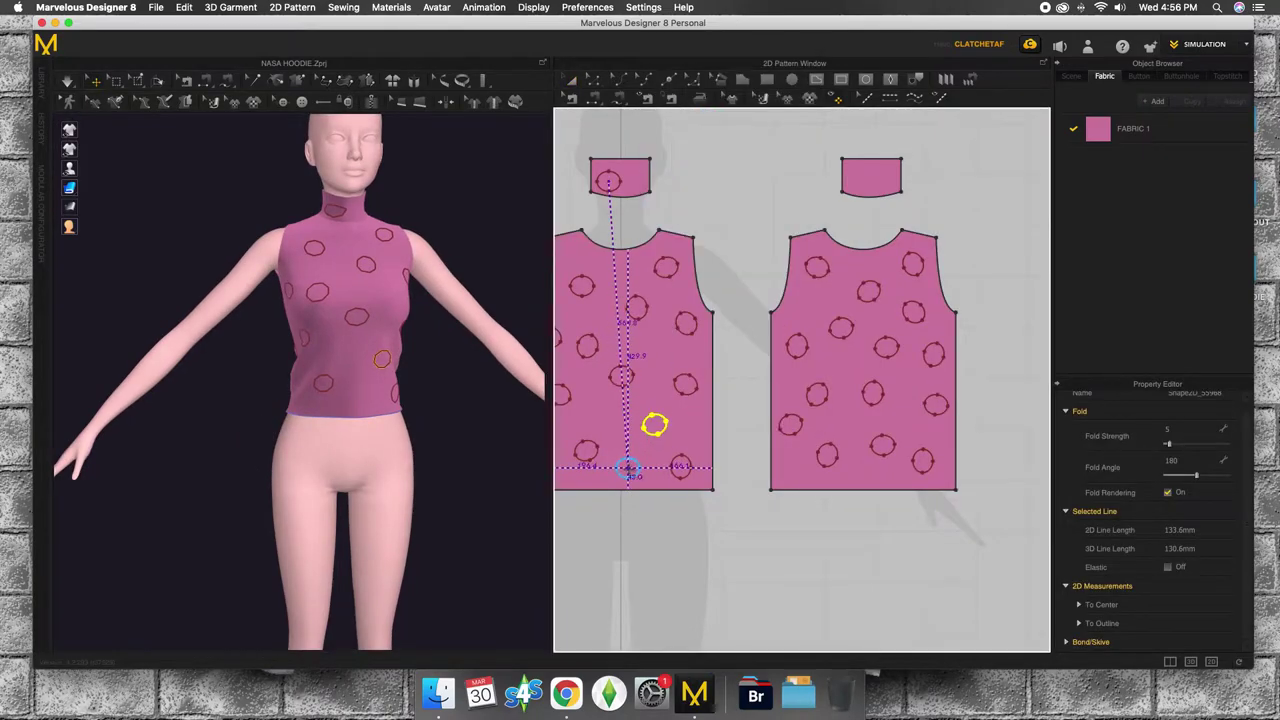
mouse_move(97, 140)
right_down()
mouse_move(257, 243)
mouse_move(371, 271)
mouse_move(129, 243)
right_up()
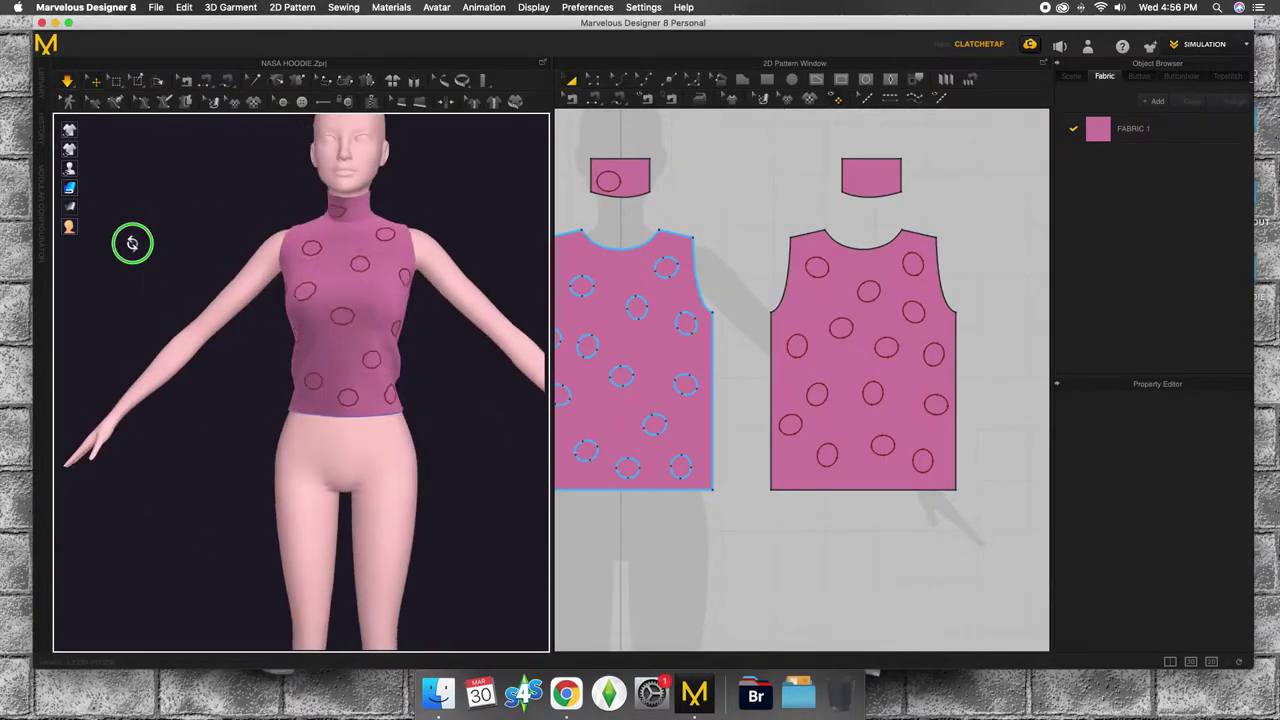
Step: Create a new fabric and apply a different physical property preset
click(1157, 101)
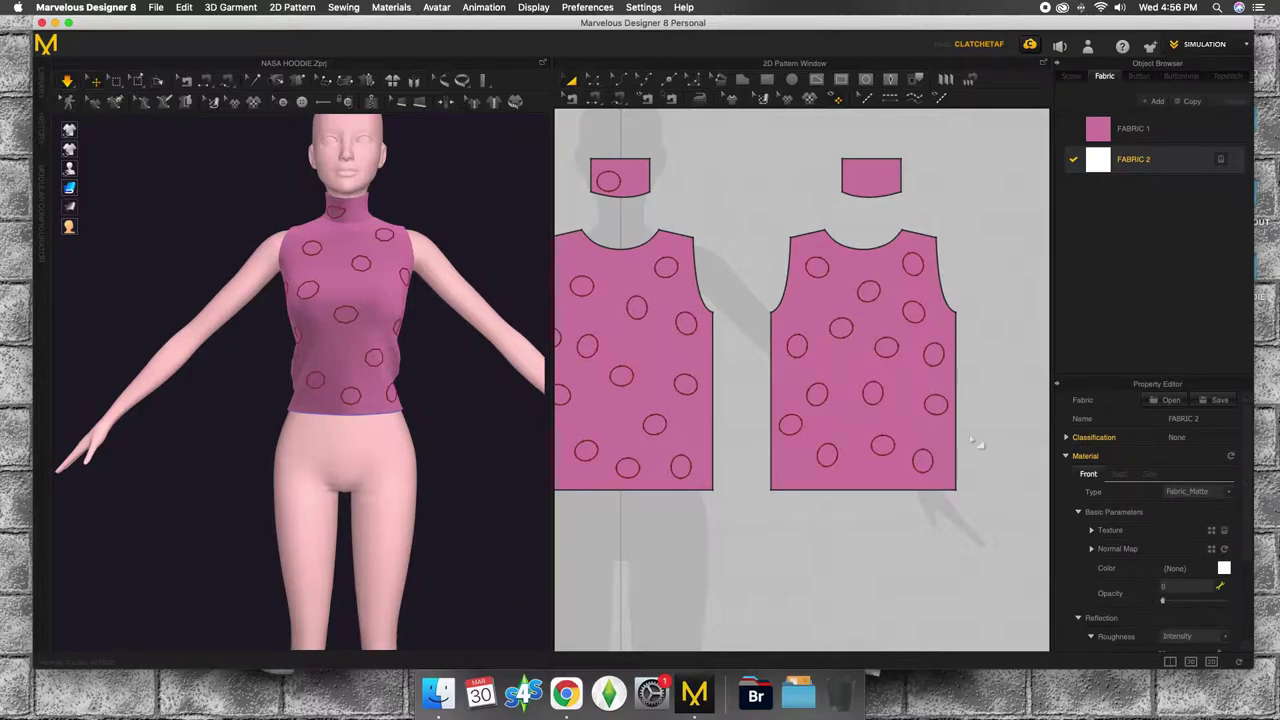
scroll(1230, 560, down, 3)
click(1200, 605)
click(1210, 401)
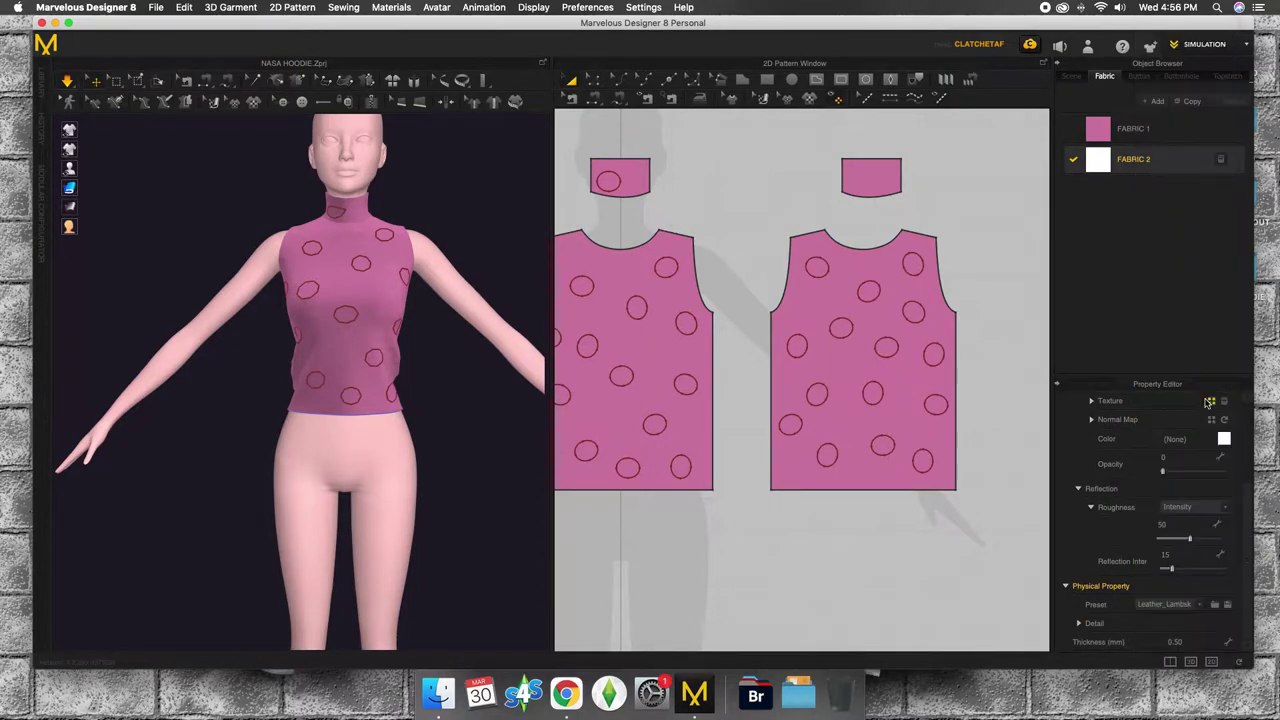
Step: Cut and sew the dots on the right bodice, left bodice and collar
click(912, 316)
right_click(916, 325)
click(956, 250)
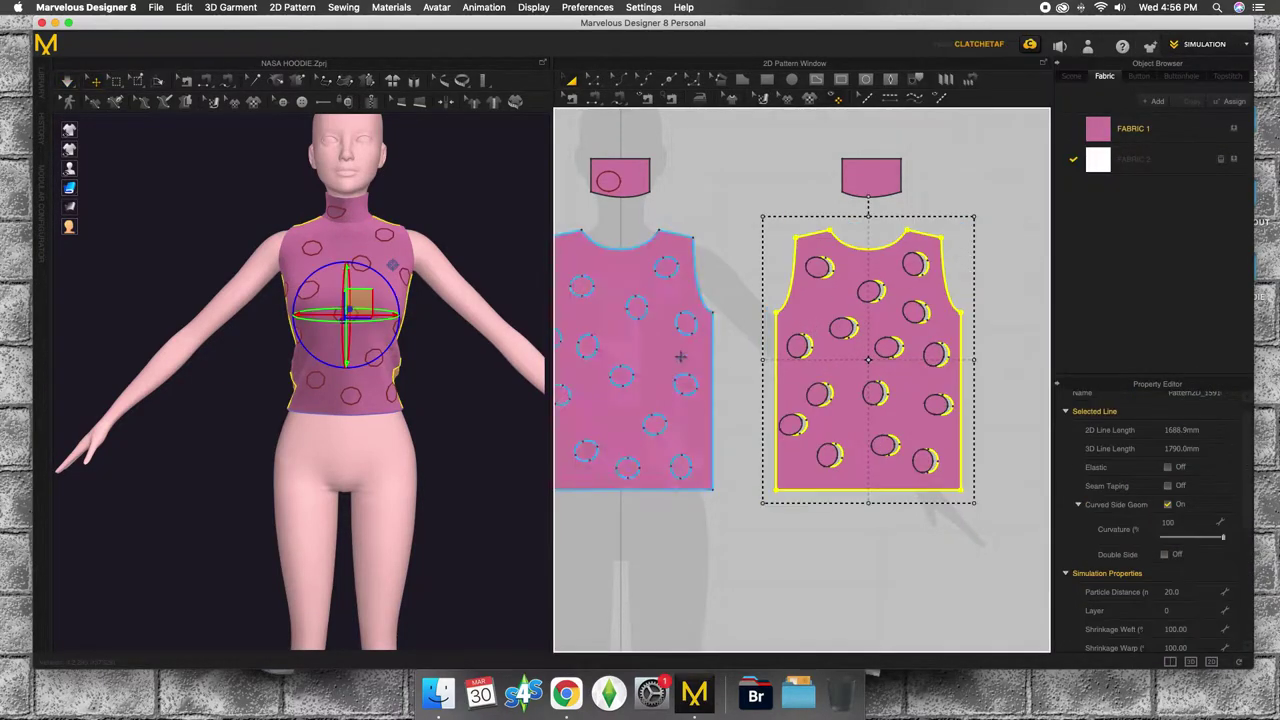
click(690, 320)
right_click(697, 320)
click(750, 250)
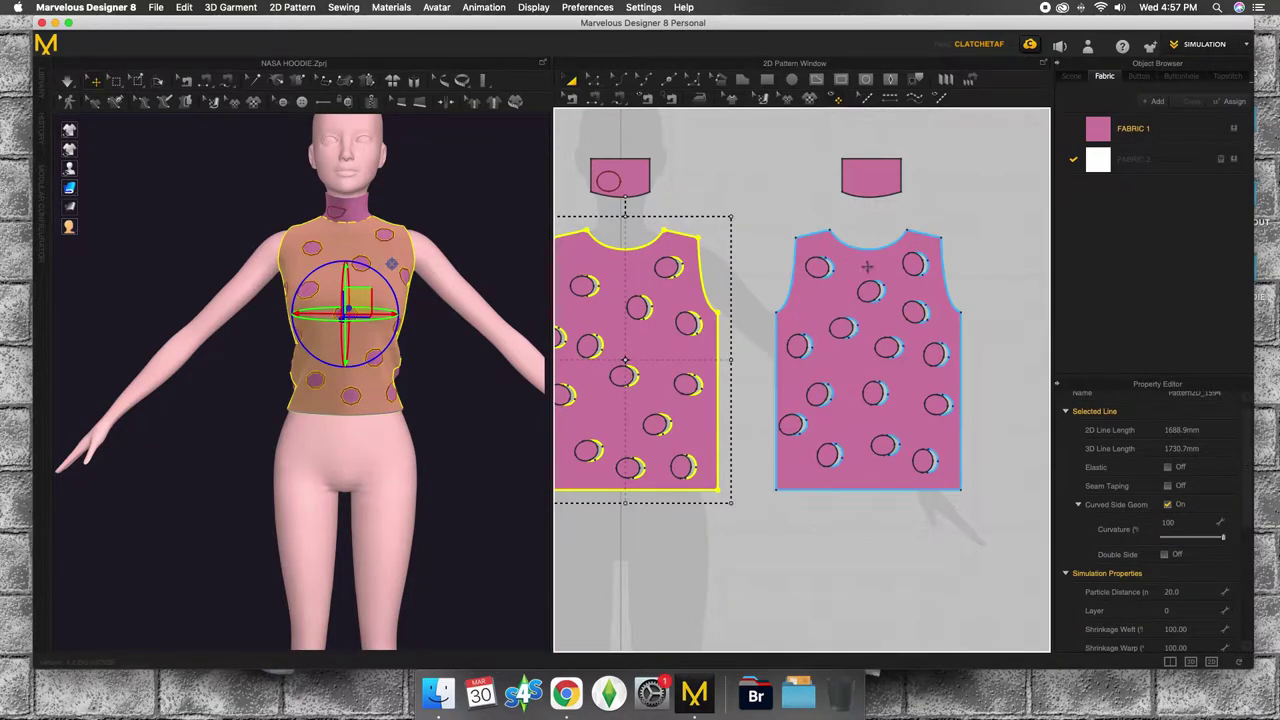
right_click(642, 186)
click(710, 422)
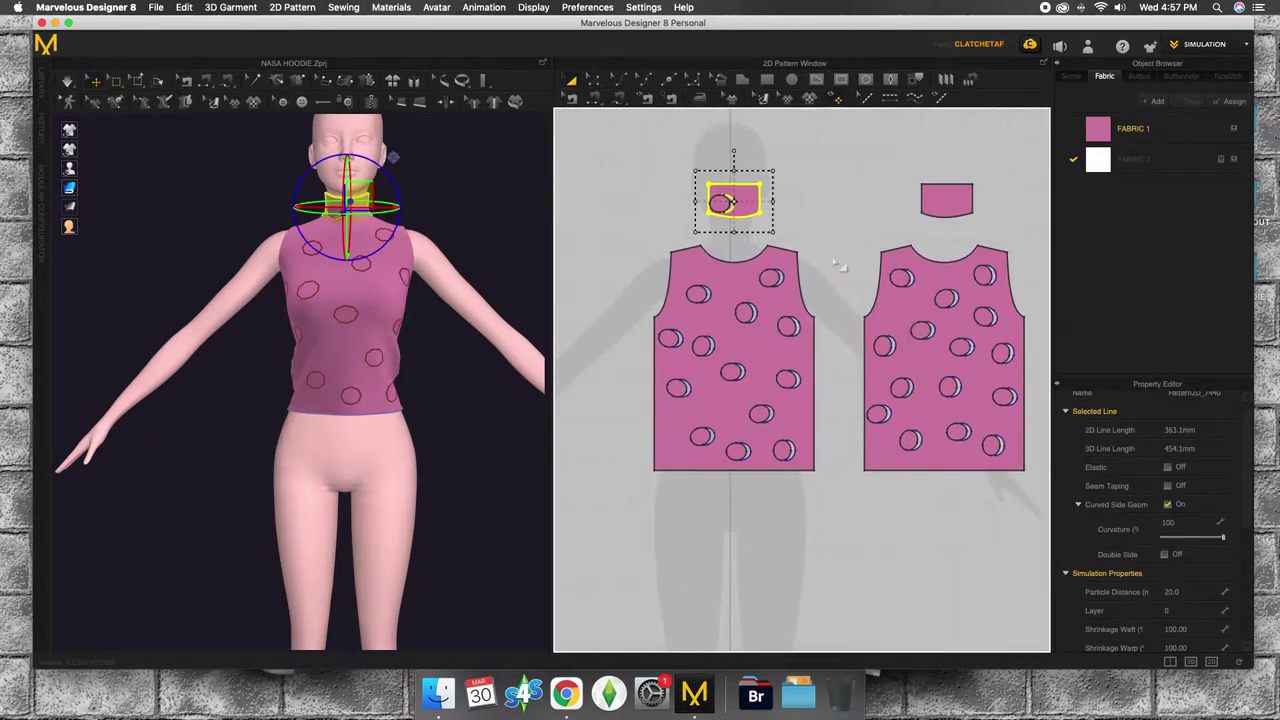
Step: Place a dotted bodice copy beside the original and gather the loose dots together
mouse_move(877, 487)
mouse_down()
mouse_move(729, 163)
mouse_move(1013, 555)
mouse_up()
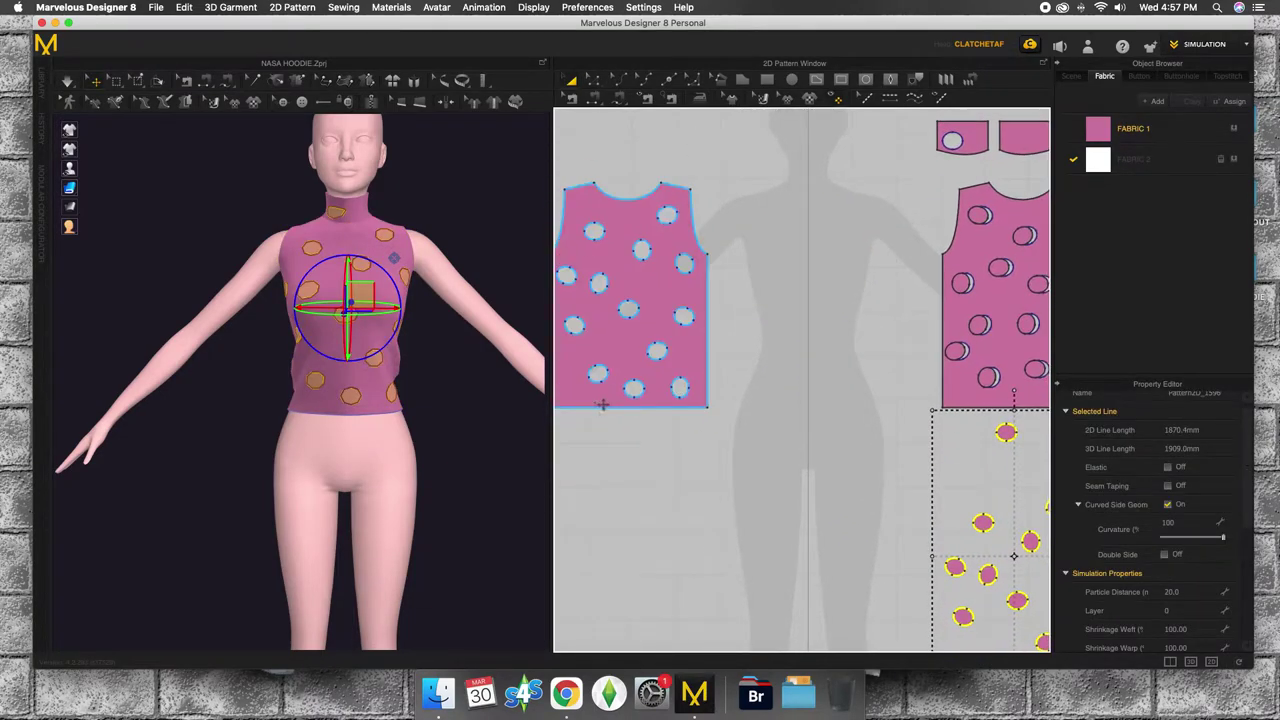
drag(602, 404, 577, 594)
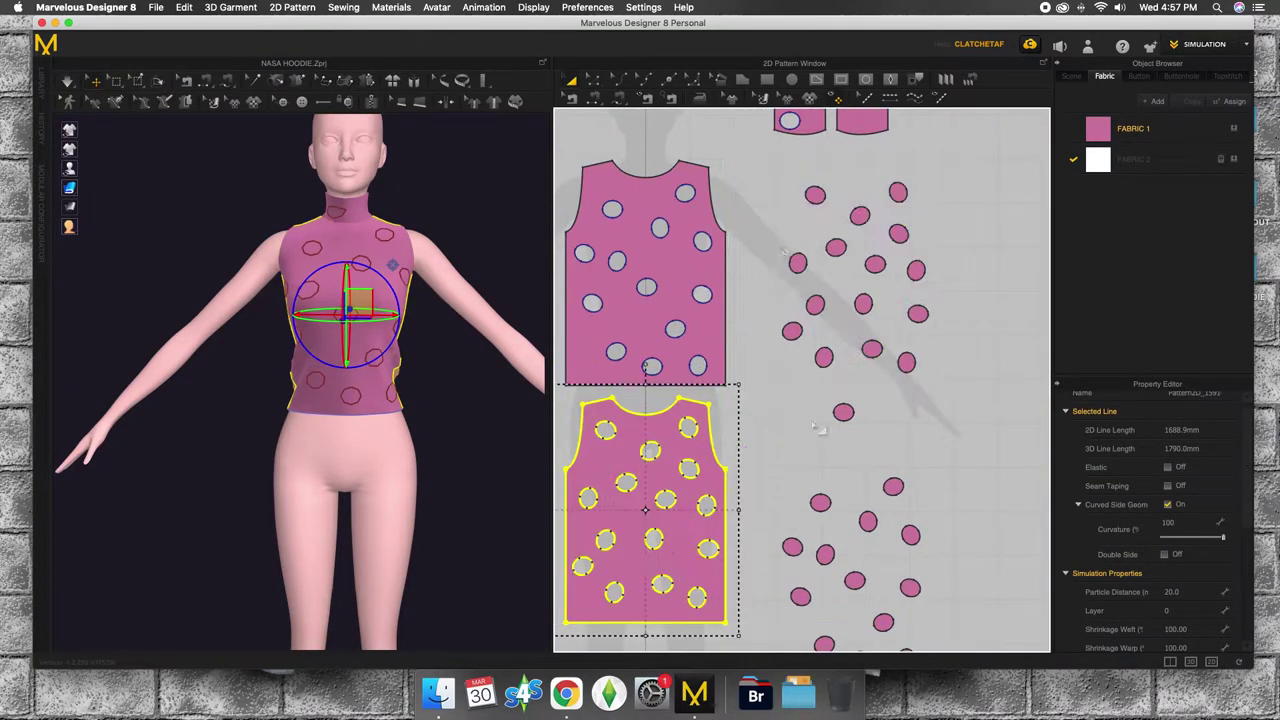
drag(786, 171, 957, 443)
scroll(957, 443, down, 2)
drag(870, 320, 966, 460)
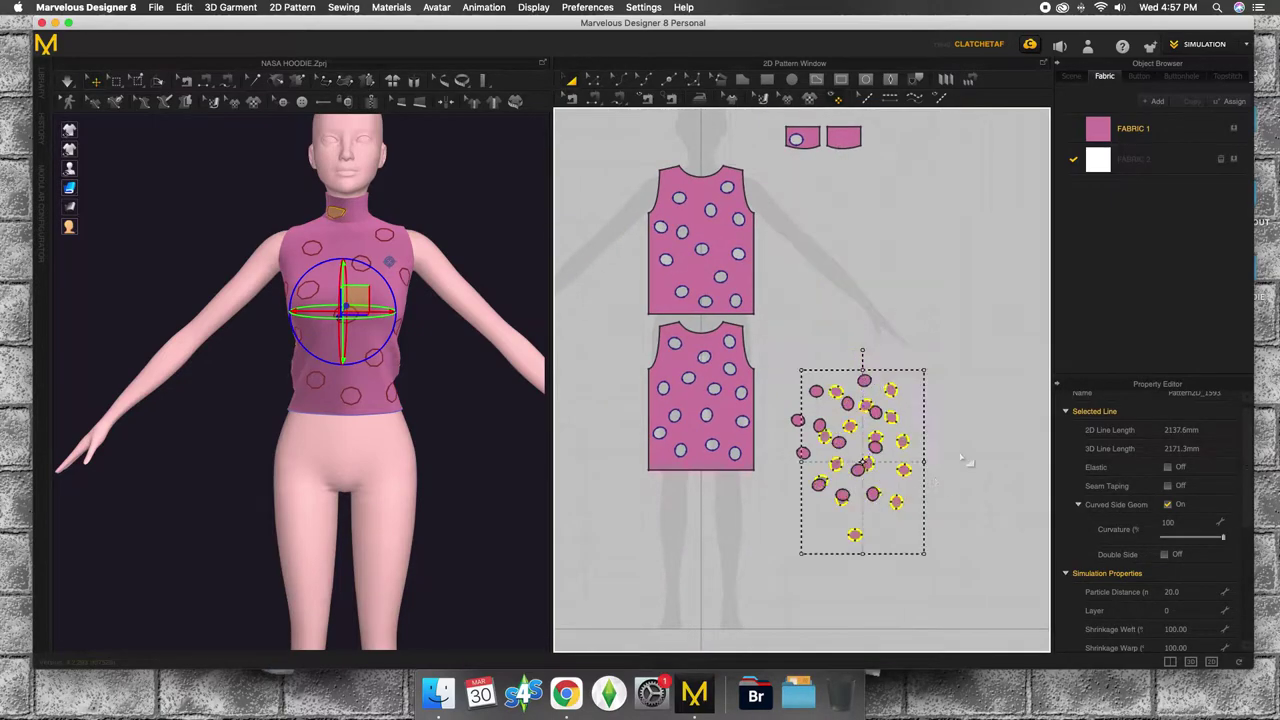
drag(645, 410, 779, 255)
Step: Move all loose dot pieces off to the right and view the back
drag(765, 345, 1058, 480)
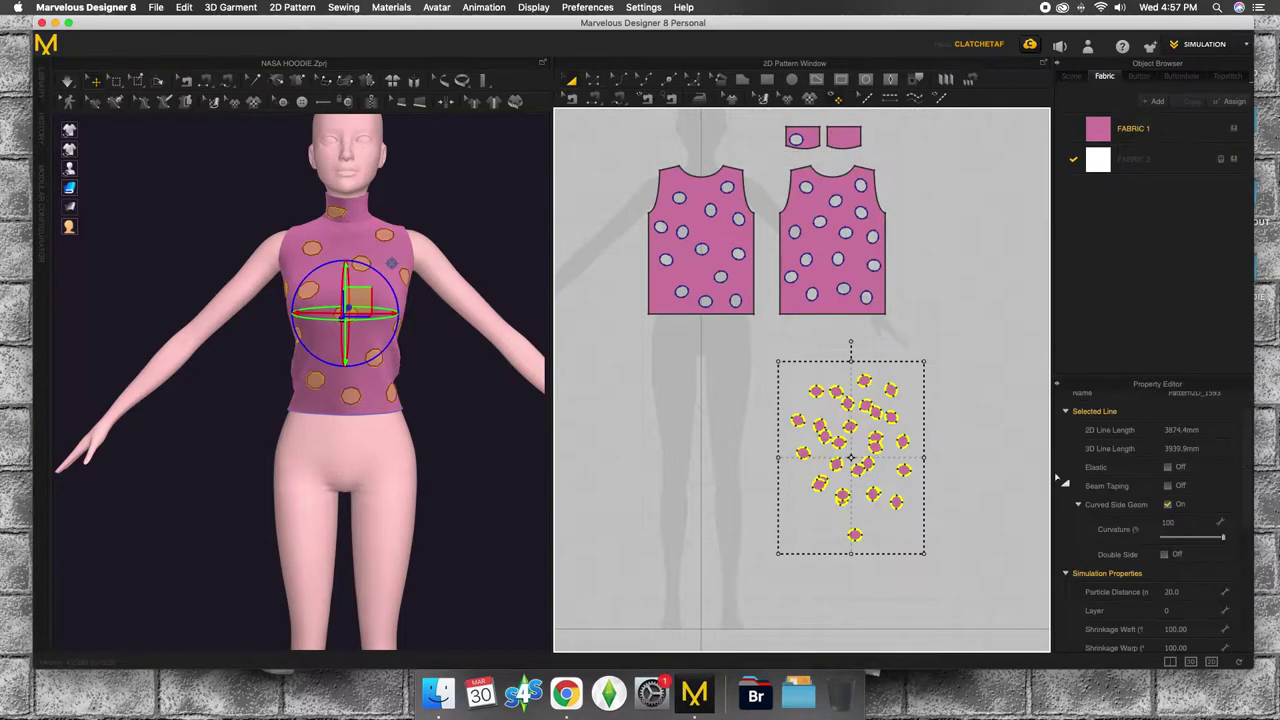
drag(800, 425, 929, 204)
click(463, 265)
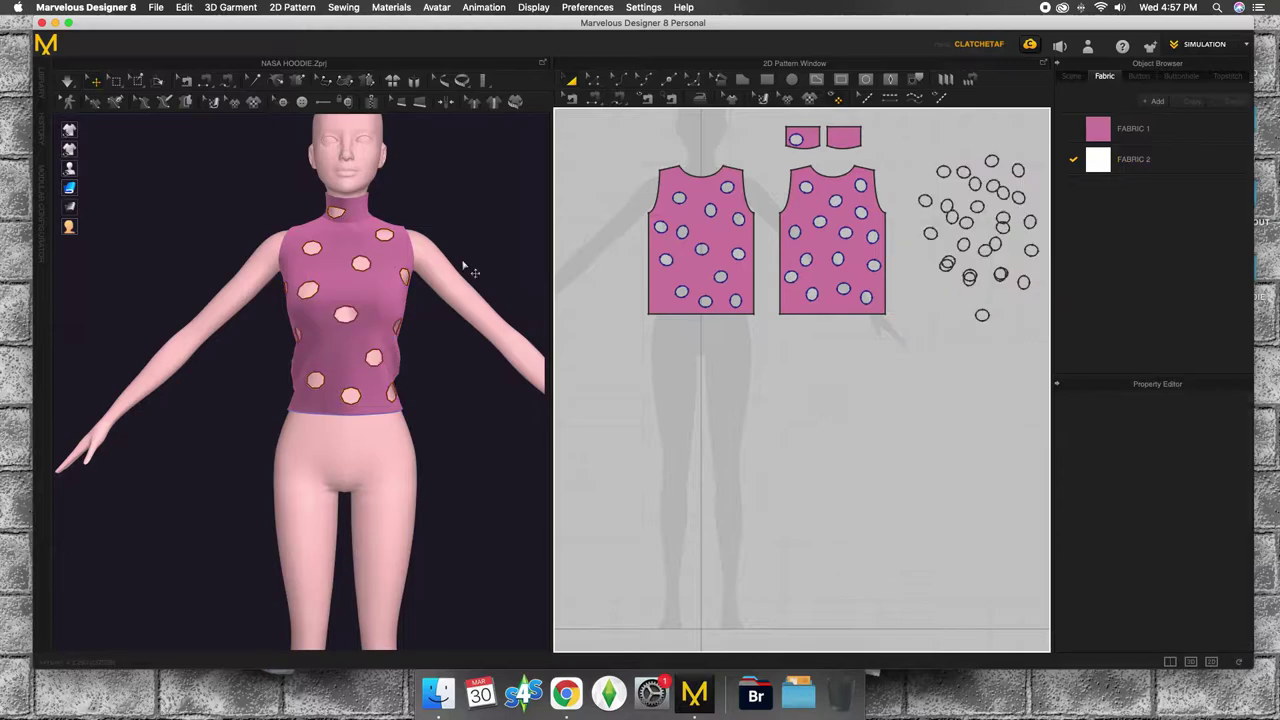
mouse_move(189, 251)
right_down()
mouse_move(392, 279)
mouse_move(320, 177)
mouse_move(286, 266)
mouse_move(320, 329)
mouse_move(401, 330)
right_up()
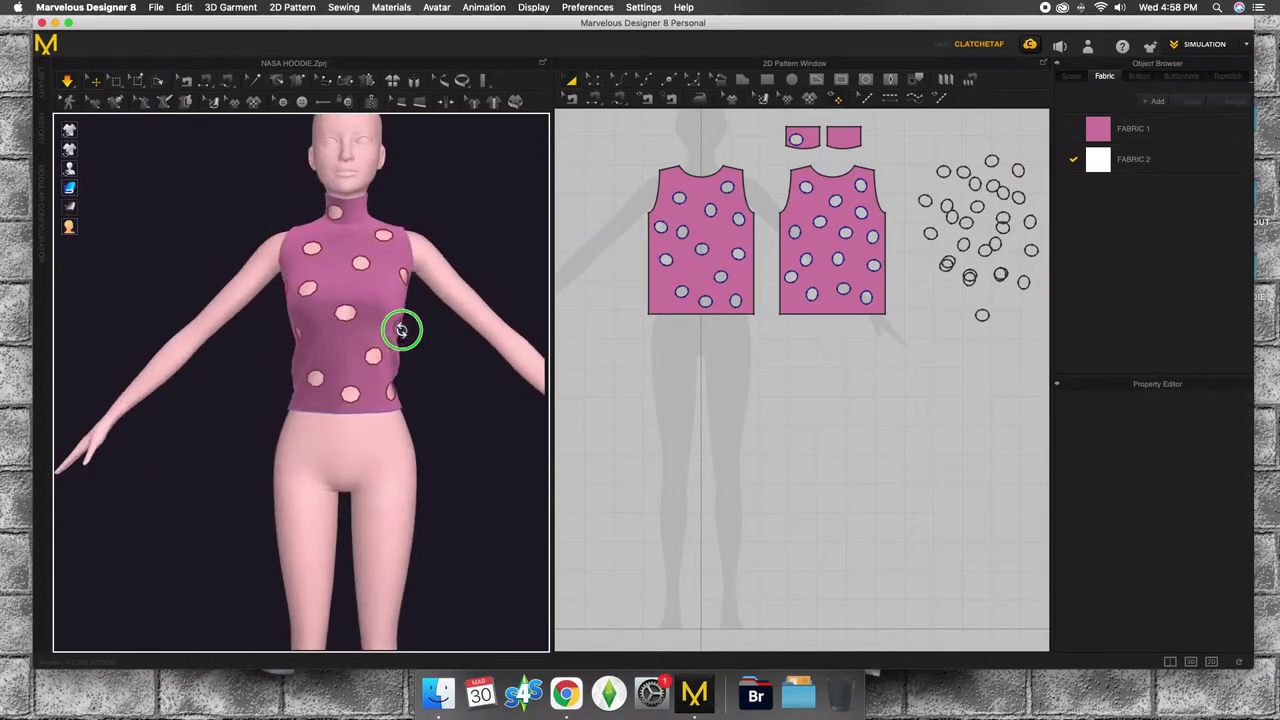
Step: Set both bodice pieces' Shrinkage Weft to 80 and pull the front hem to test the drape
drag(674, 157, 905, 335)
click(1175, 629)
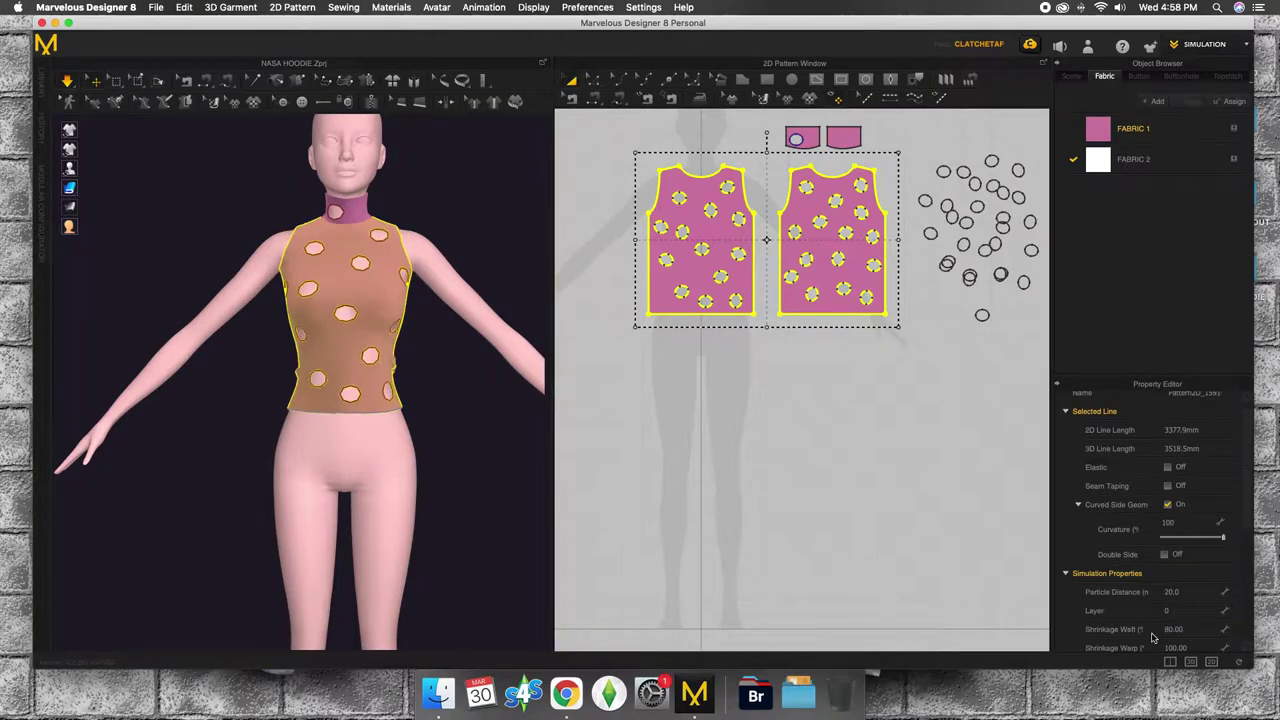
drag(335, 412, 365, 507)
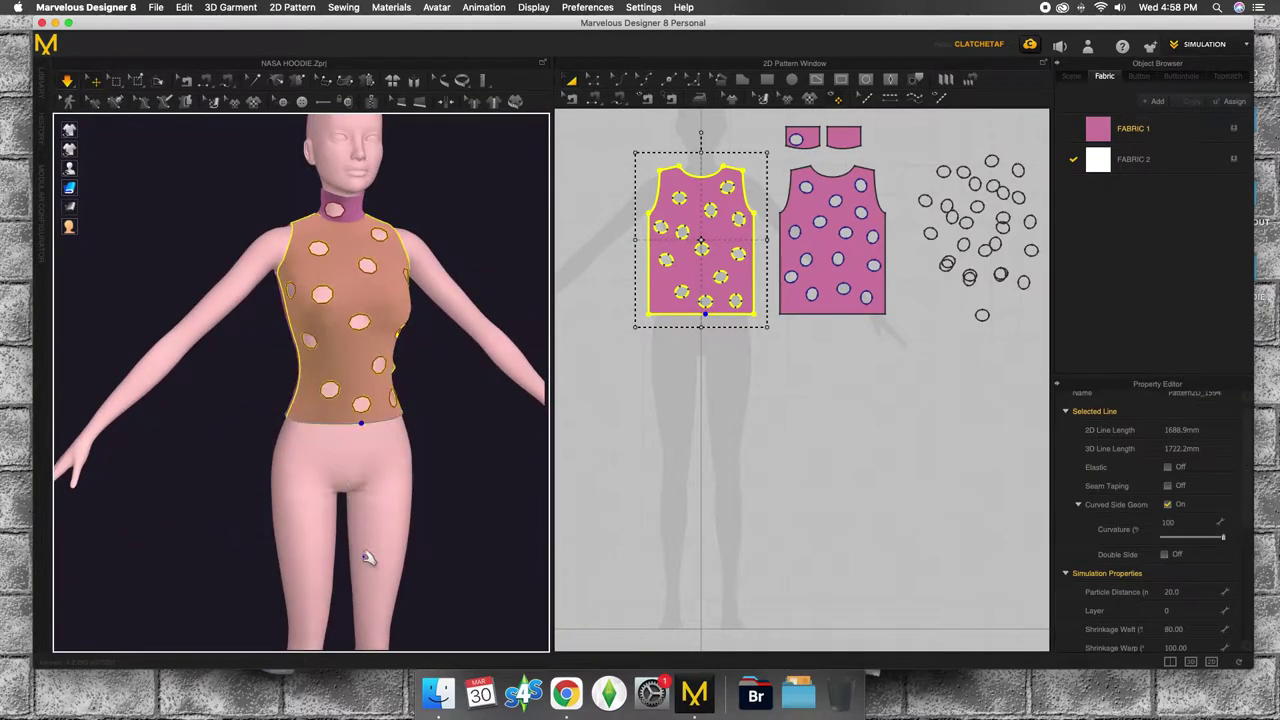
right_drag(368, 558, 320, 437)
Step: Check the back of the top, then stretch the front hem downward to test the fabric
drag(343, 430, 343, 514)
right_drag(343, 514, 386, 457)
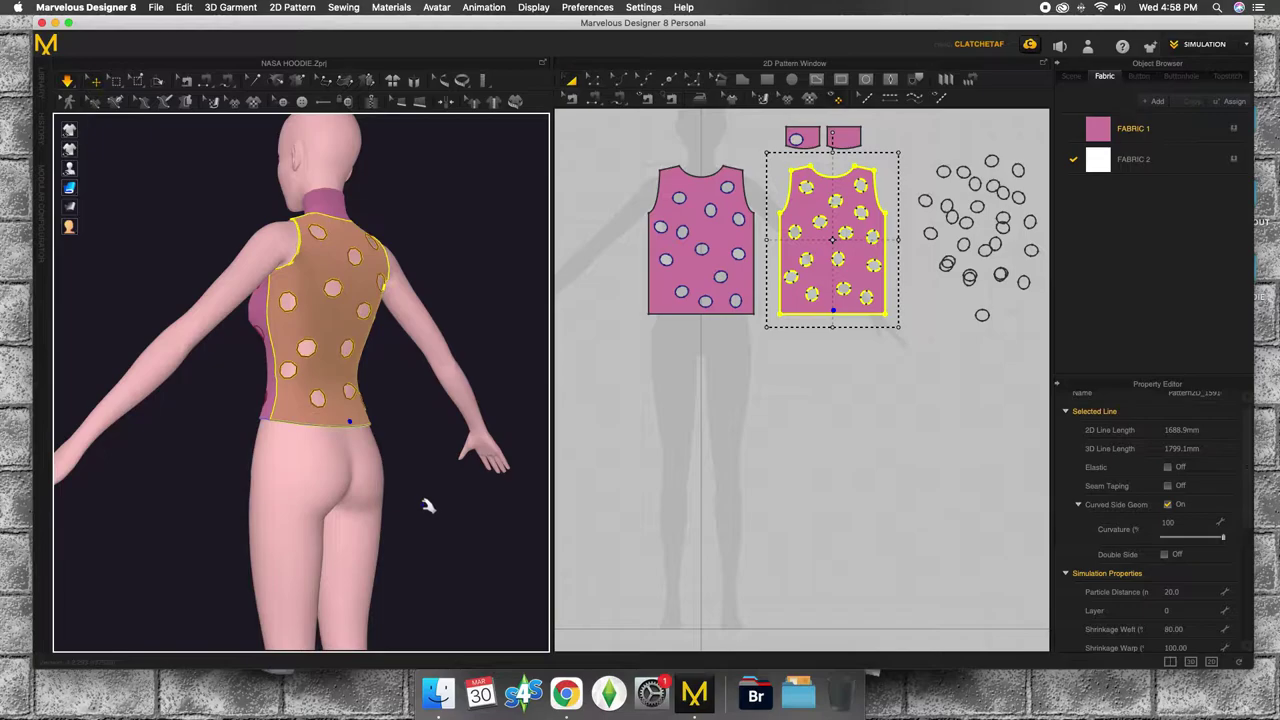
mouse_move(428, 505)
right_down()
mouse_move(246, 409)
mouse_move(337, 434)
right_up()
drag(318, 497, 318, 535)
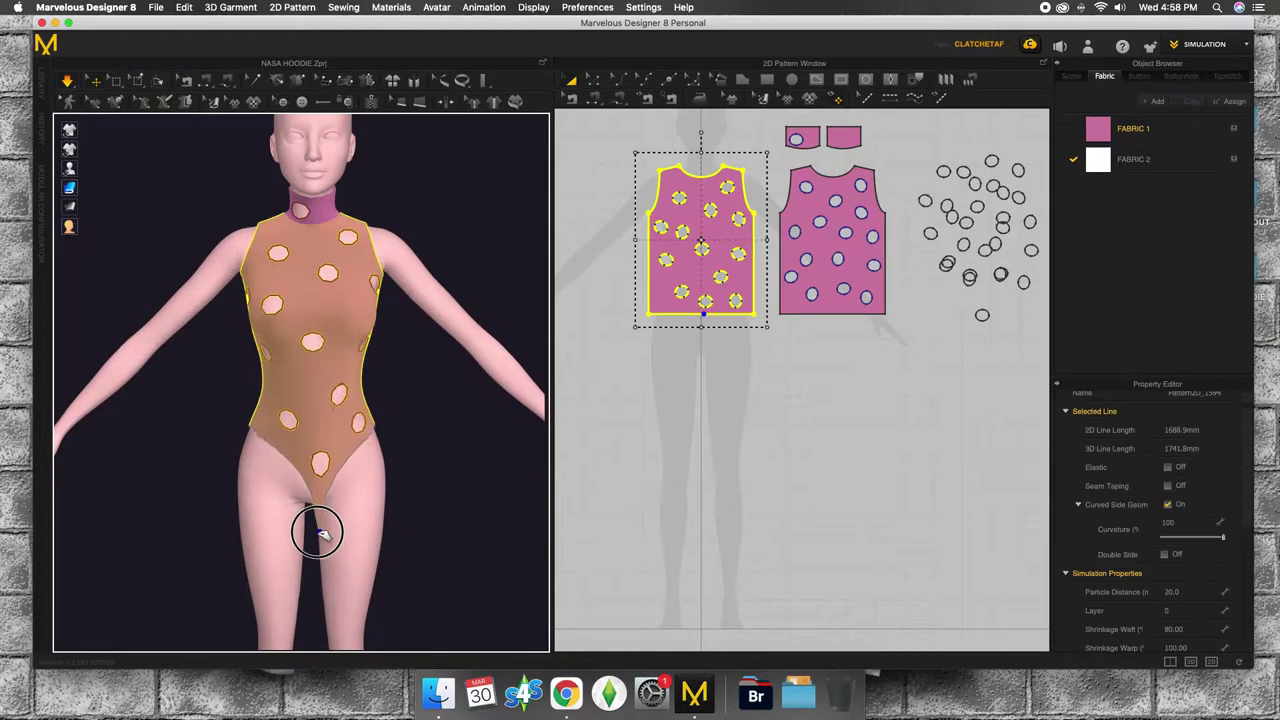
right_drag(318, 535, 328, 530)
mouse_move(335, 580)
right_down()
mouse_move(206, 457)
mouse_move(374, 440)
right_up()
drag(310, 405, 313, 480)
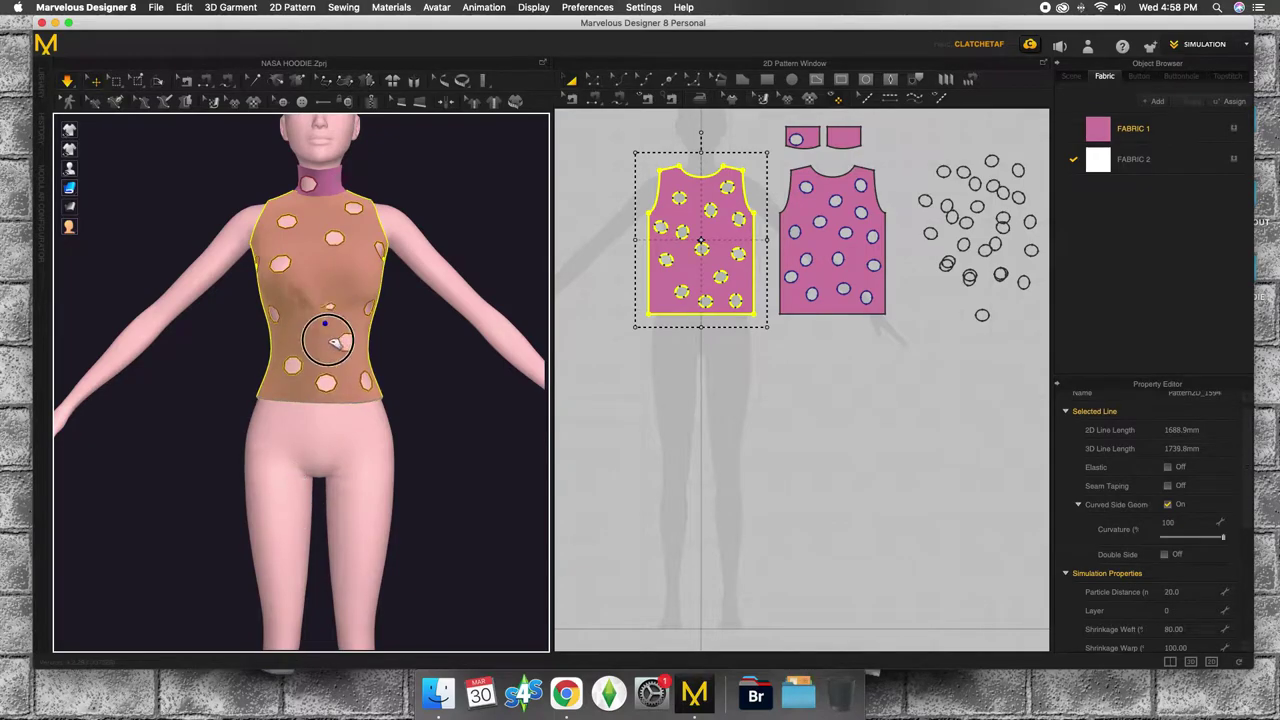
Step: Inspect the back and side of the draped top, then nudge one polka-dot hole slightly right and down
right_drag(226, 381, 400, 414)
click(400, 414)
click(214, 371)
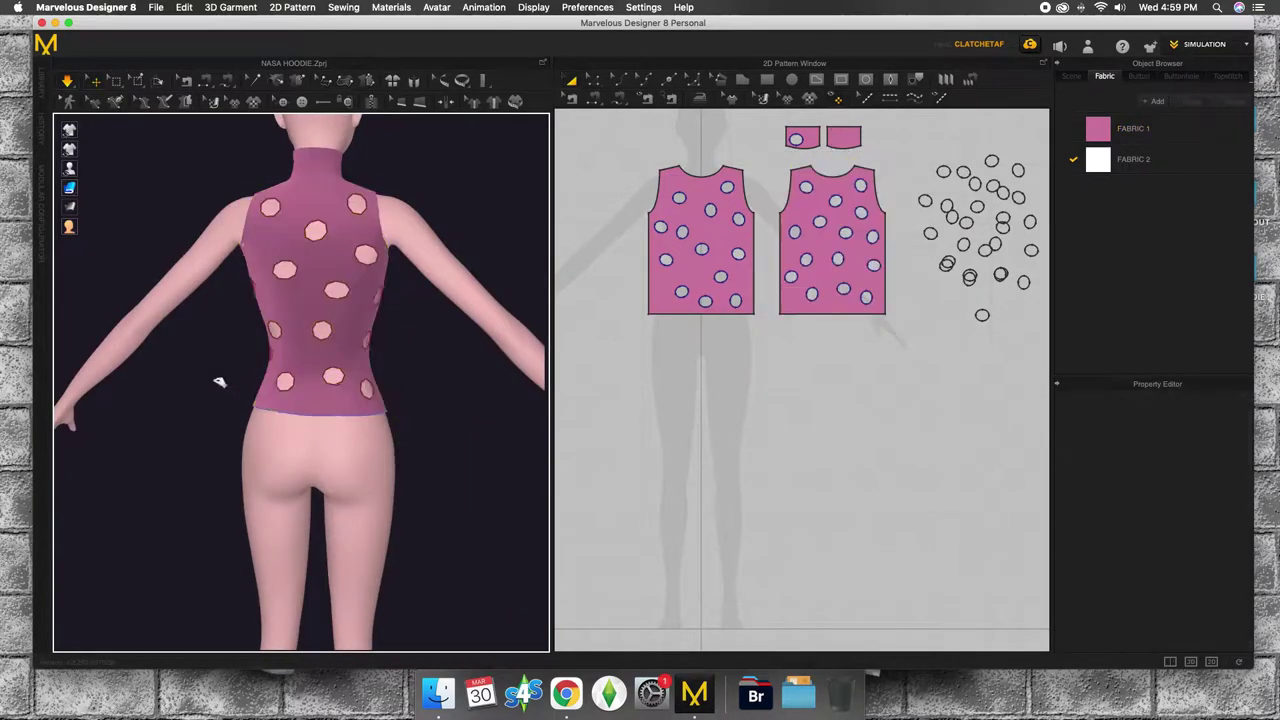
mouse_move(234, 320)
right_down()
mouse_move(342, 302)
mouse_move(443, 306)
right_up()
click(234, 303)
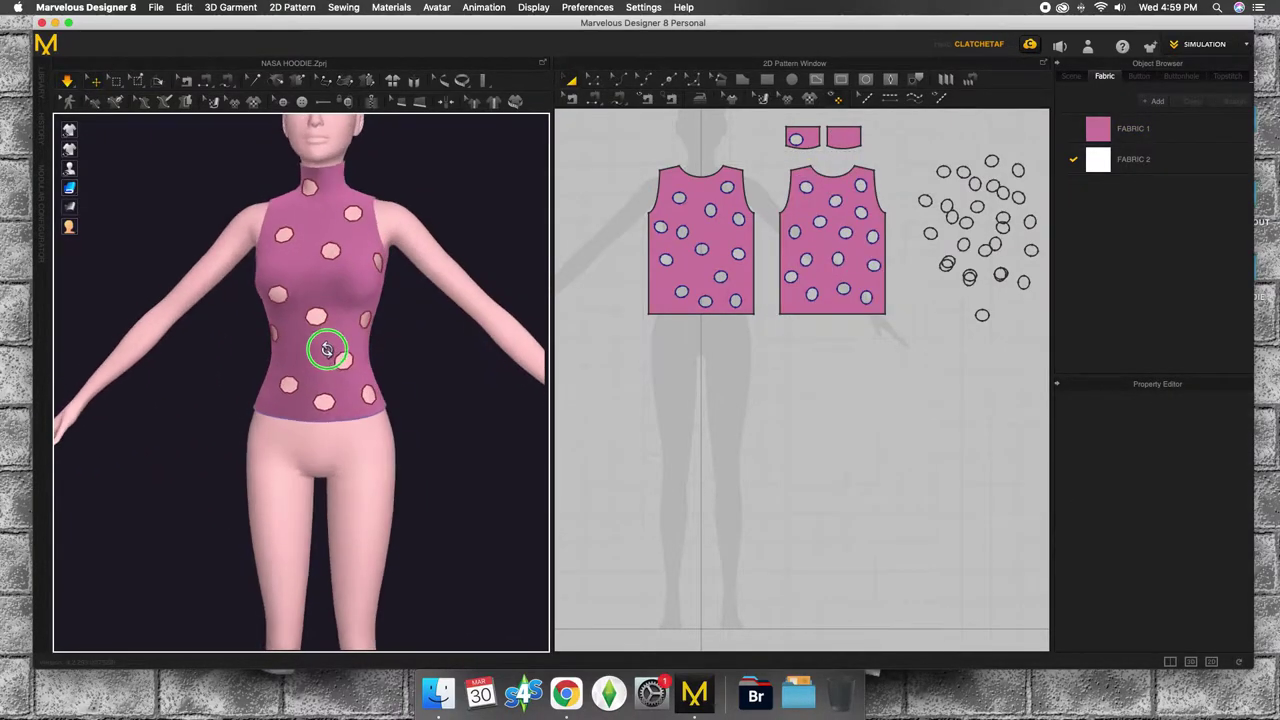
click(272, 378)
click(230, 377)
mouse_move(251, 366)
right_down()
mouse_move(329, 351)
mouse_move(274, 374)
mouse_move(338, 366)
right_up()
scroll(679, 395, up, 2)
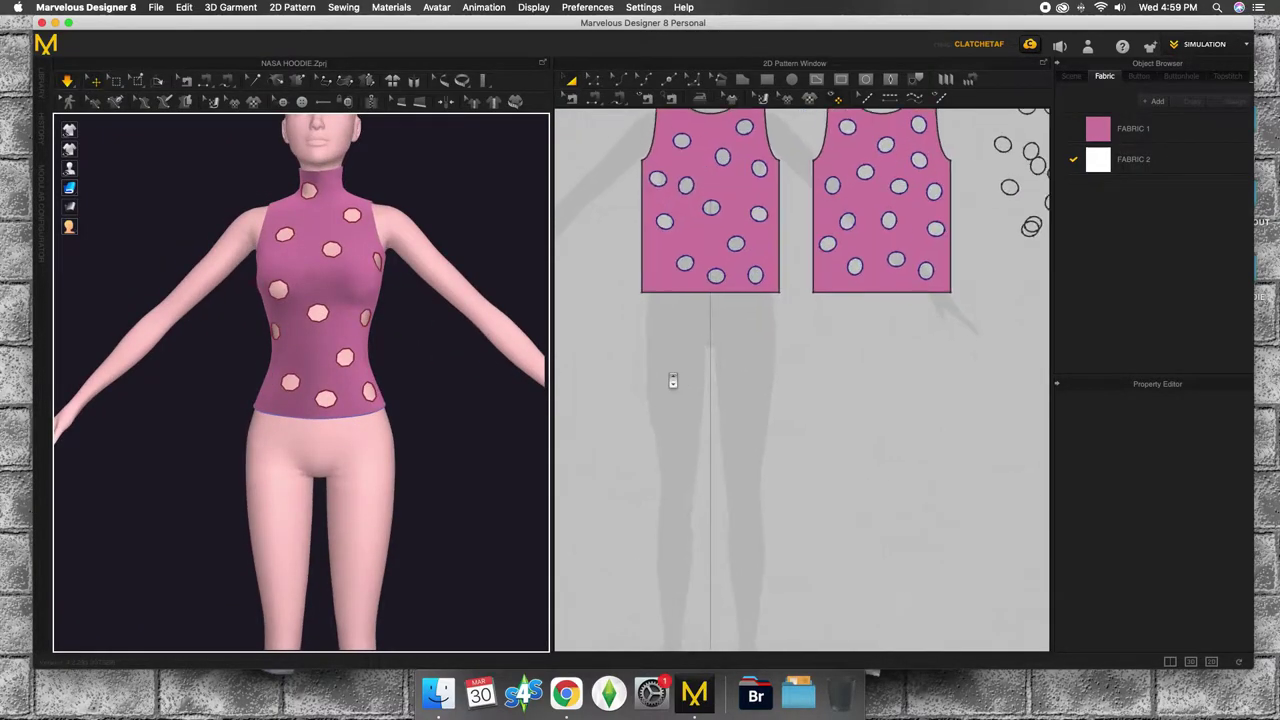
drag(683, 325, 680, 323)
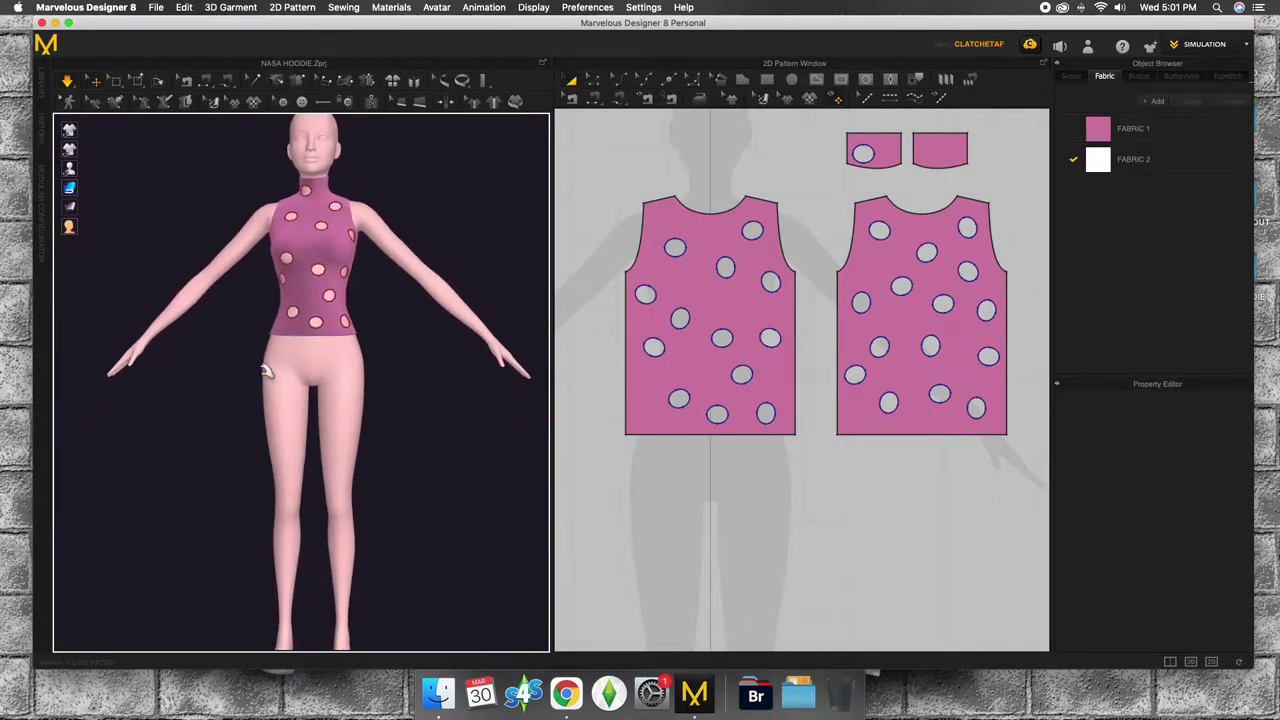
Step: In UV Editor mode, pack the front, back and collar patterns into the 0–1 tile, then return to Simulation
right_drag(188, 383, 237, 393)
click(1200, 44)
click(1200, 97)
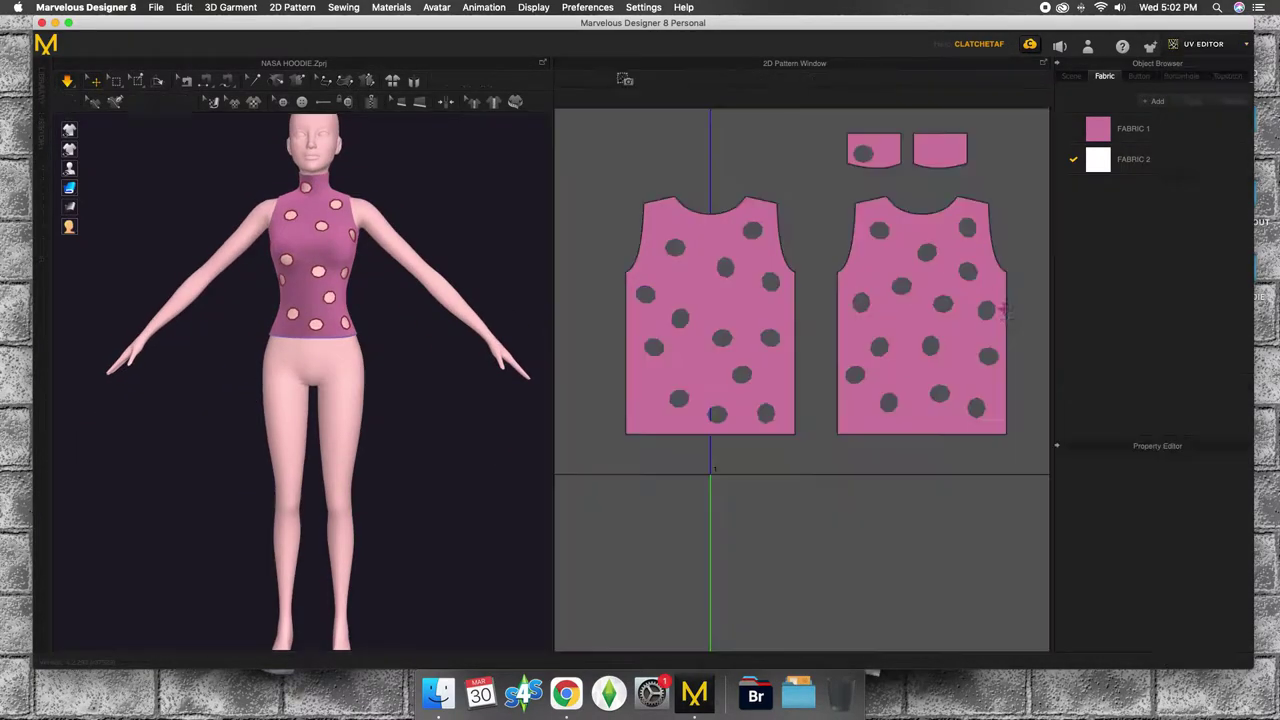
drag(790, 388, 870, 440)
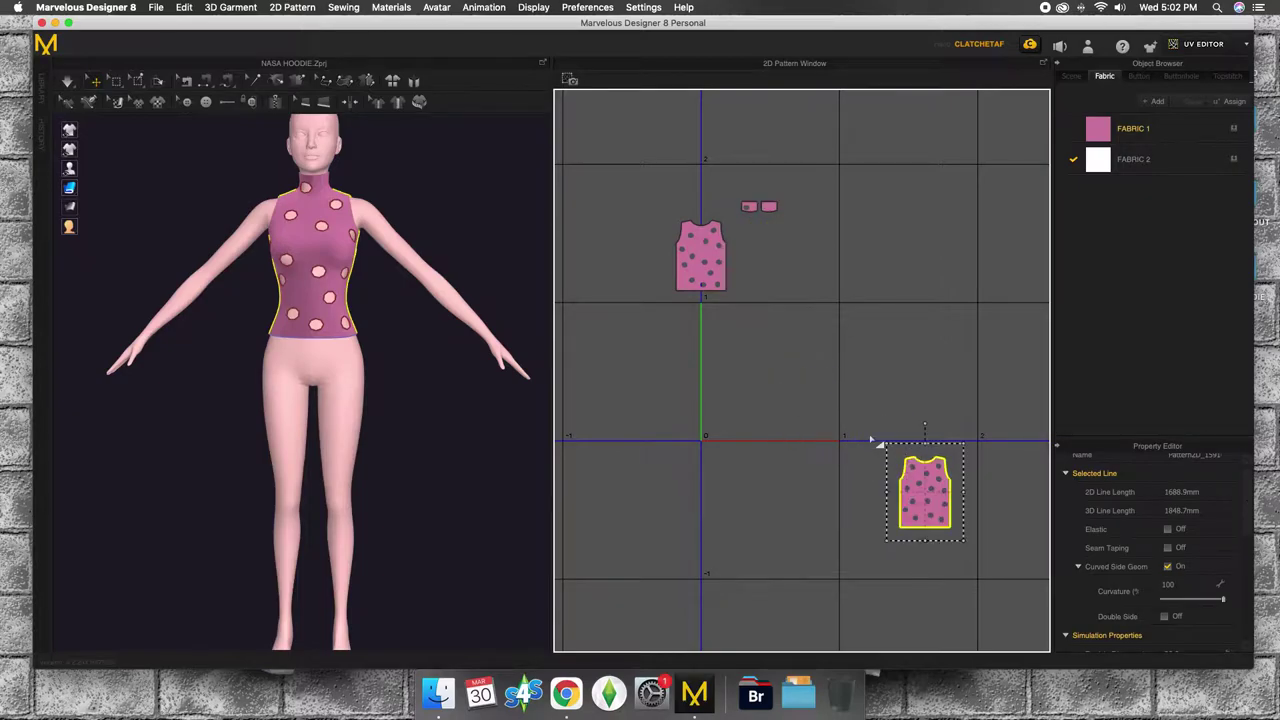
drag(723, 273, 750, 375)
drag(898, 493, 773, 395)
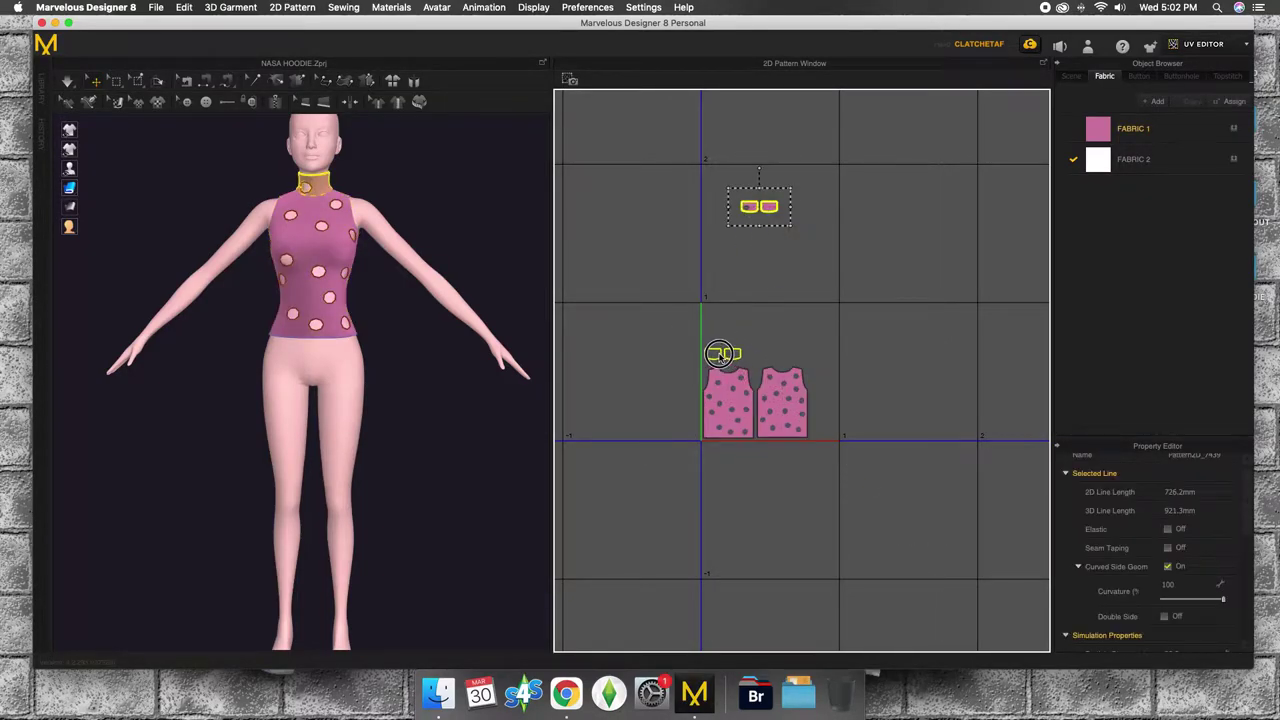
drag(720, 355, 723, 355)
click(1204, 44)
click(1195, 63)
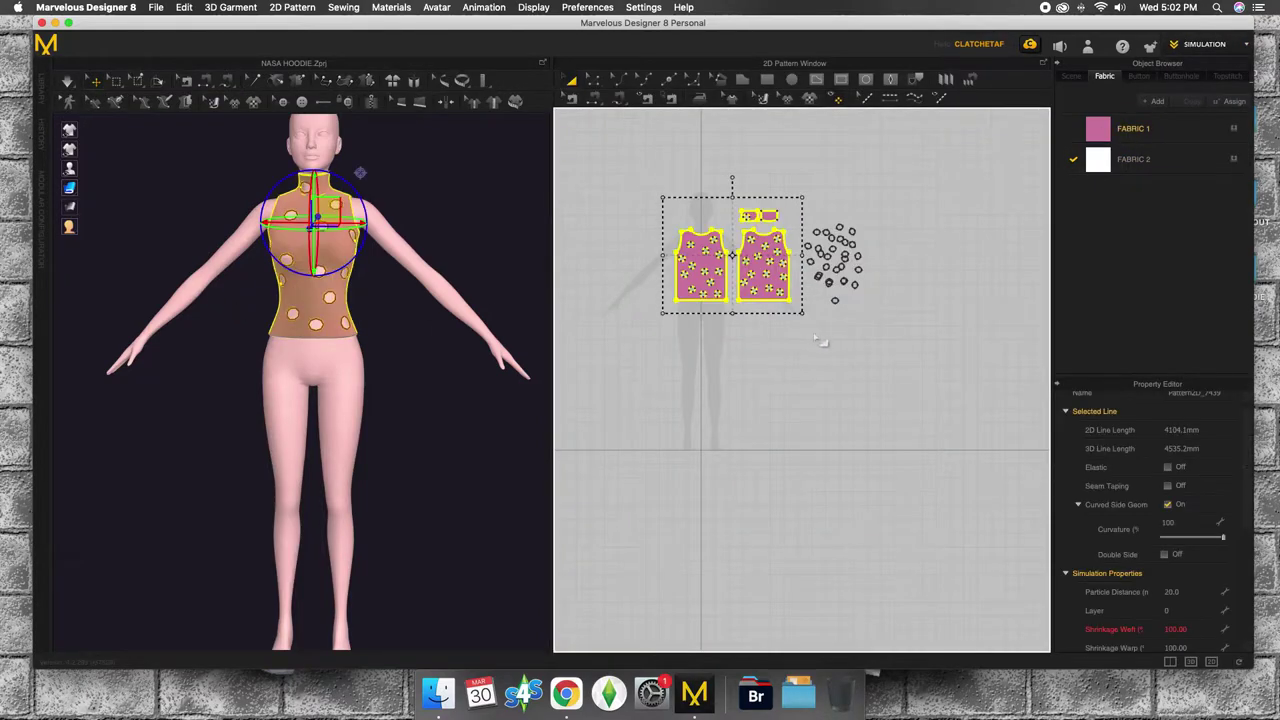
Step: Select all pattern pieces and set their Particle Distance to 10
key(ctrl+a)
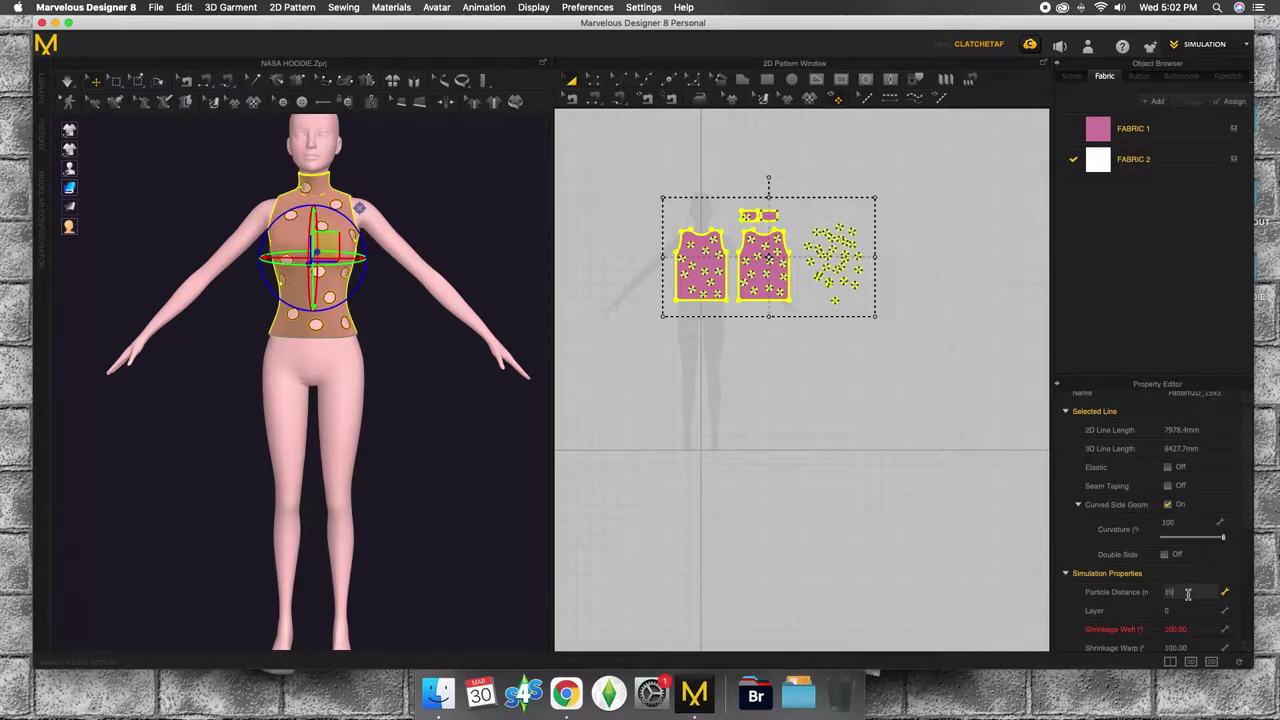
right_click(338, 334)
click(436, 358)
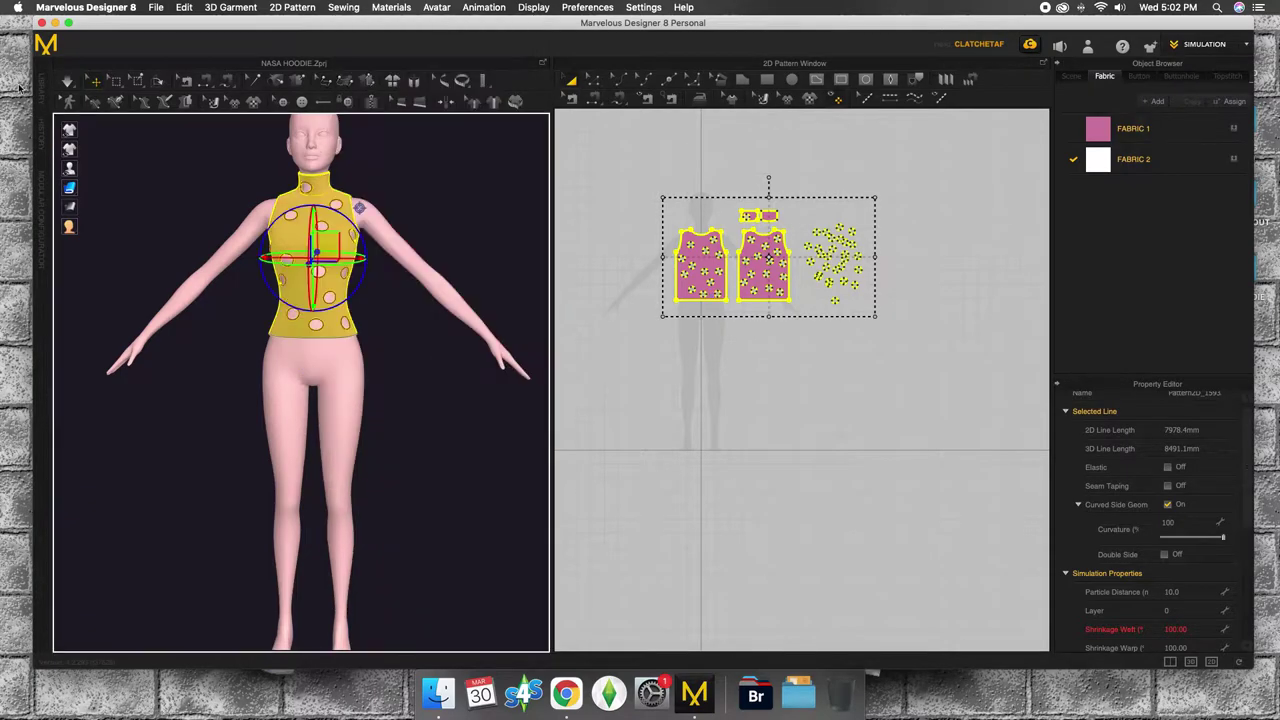
click(217, 168)
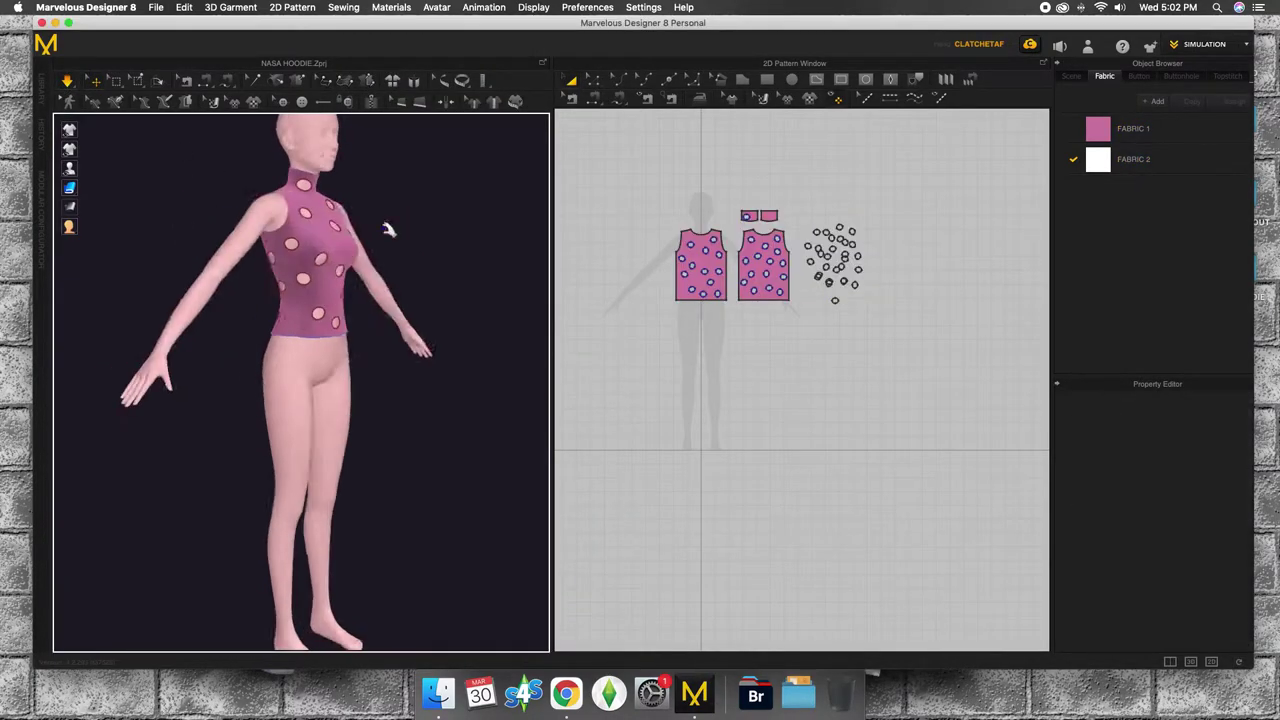
Step: Show the garment as a mesh and view it from three-quarter side to check the finer mesh
click(158, 188)
scroll(262, 240, up, 5)
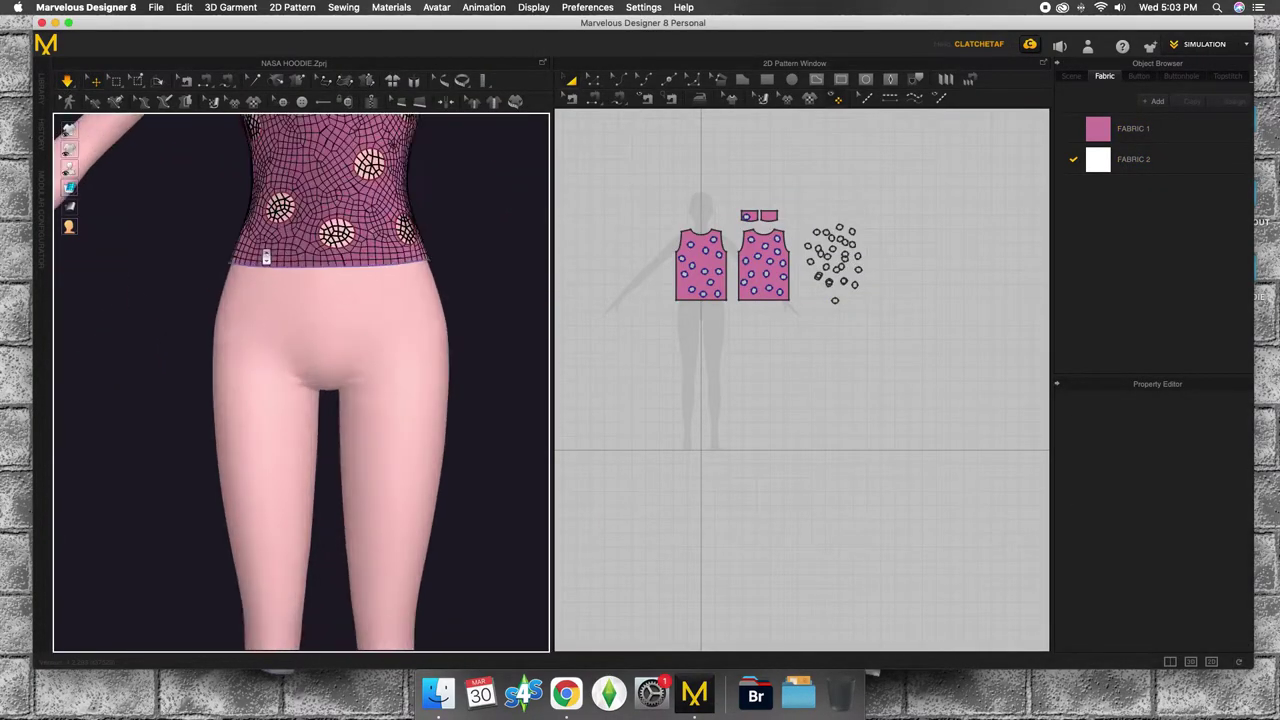
mouse_move(266, 251)
right_down()
mouse_move(431, 311)
mouse_move(160, 306)
mouse_move(403, 305)
mouse_move(300, 286)
mouse_move(423, 194)
mouse_move(314, 194)
right_up()
scroll(320, 286, down, 5)
scroll(304, 288, up, 5)
Step: Switch the garment back to textured display and select all pattern pieces in the 2D view
click(306, 288)
click(166, 190)
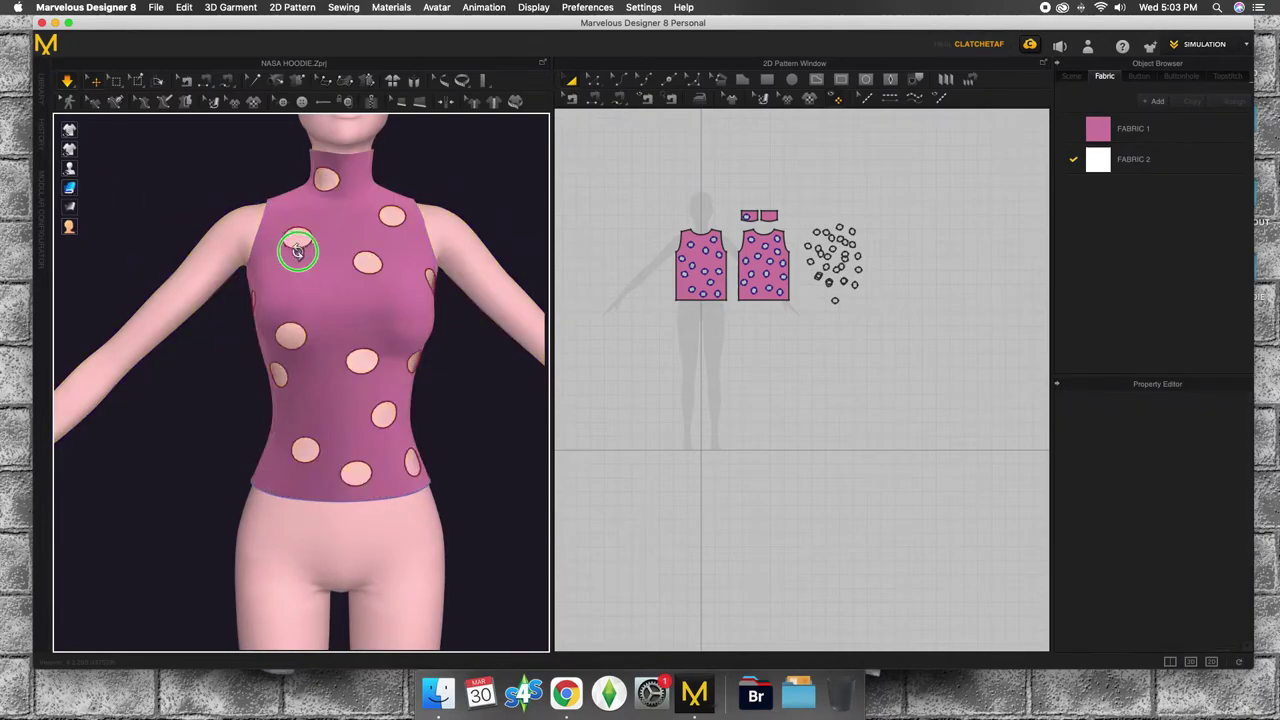
scroll(300, 300, down, 2)
scroll(300, 300, down, 3)
drag(654, 171, 810, 332)
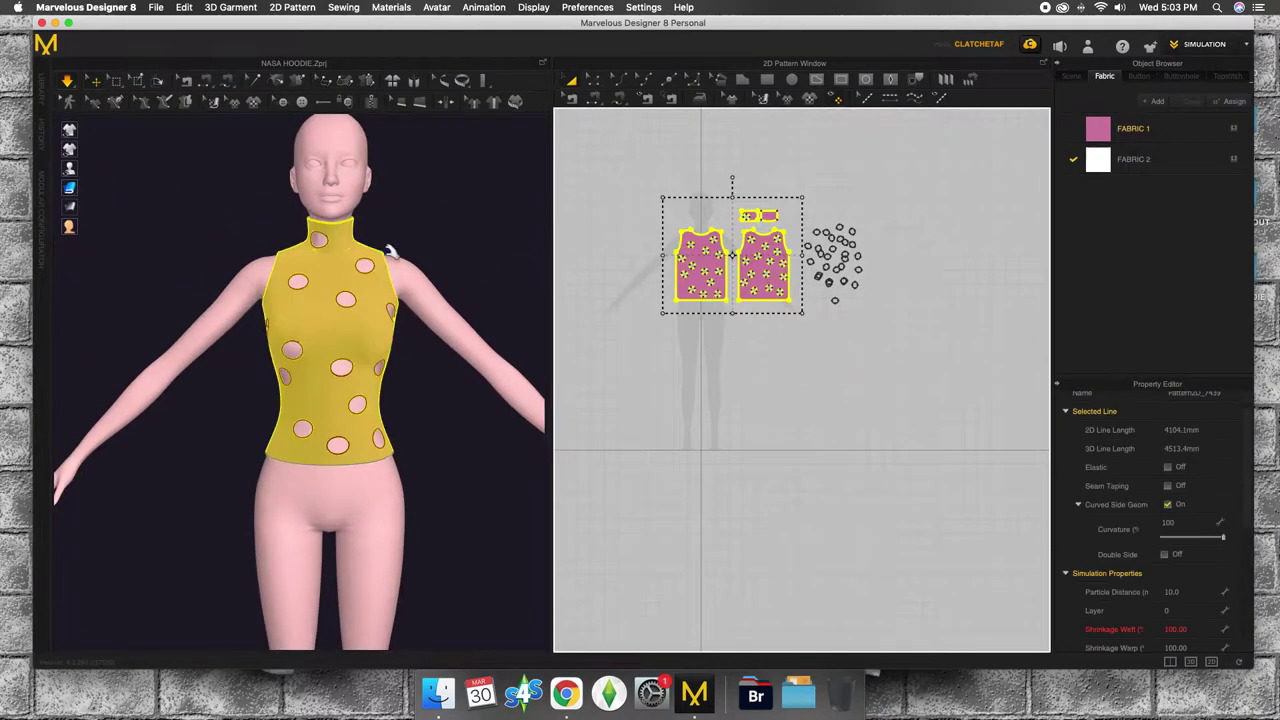
Step: Export the top as OBJ into the PRADA CUT OUT OUTFIT folder and confirm the export settings
click(158, 8)
click(300, 155)
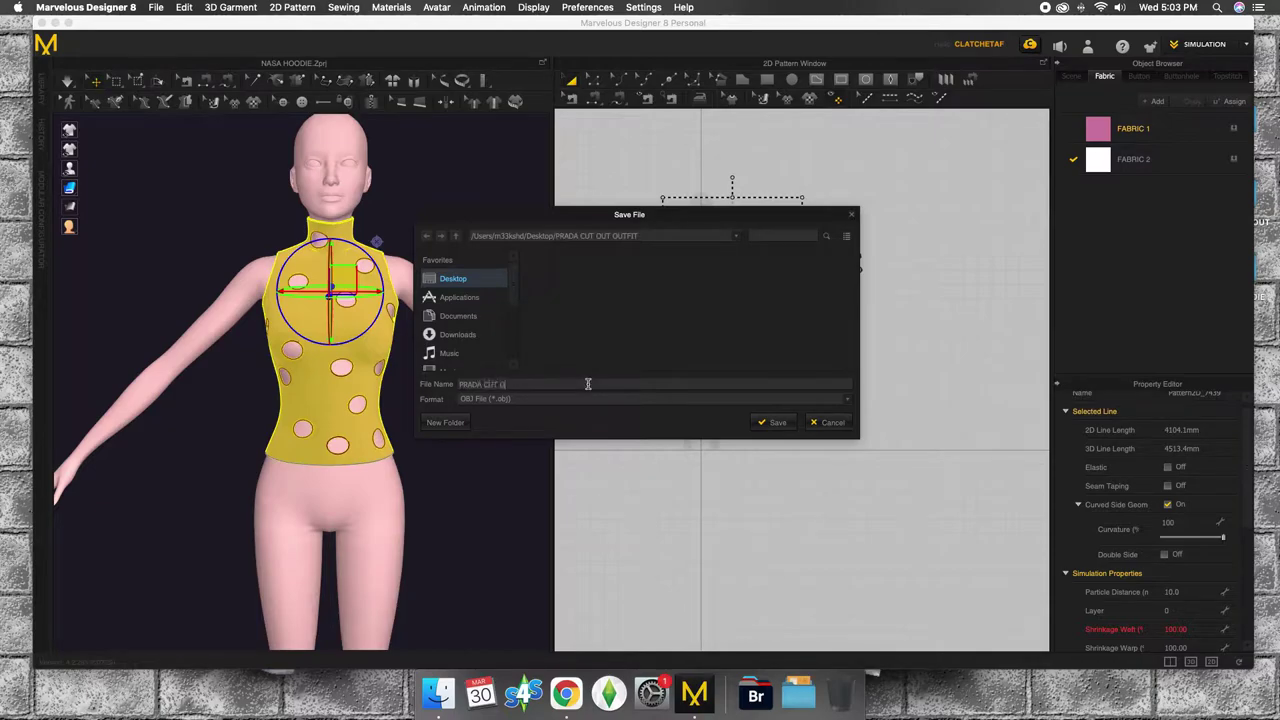
click(773, 422)
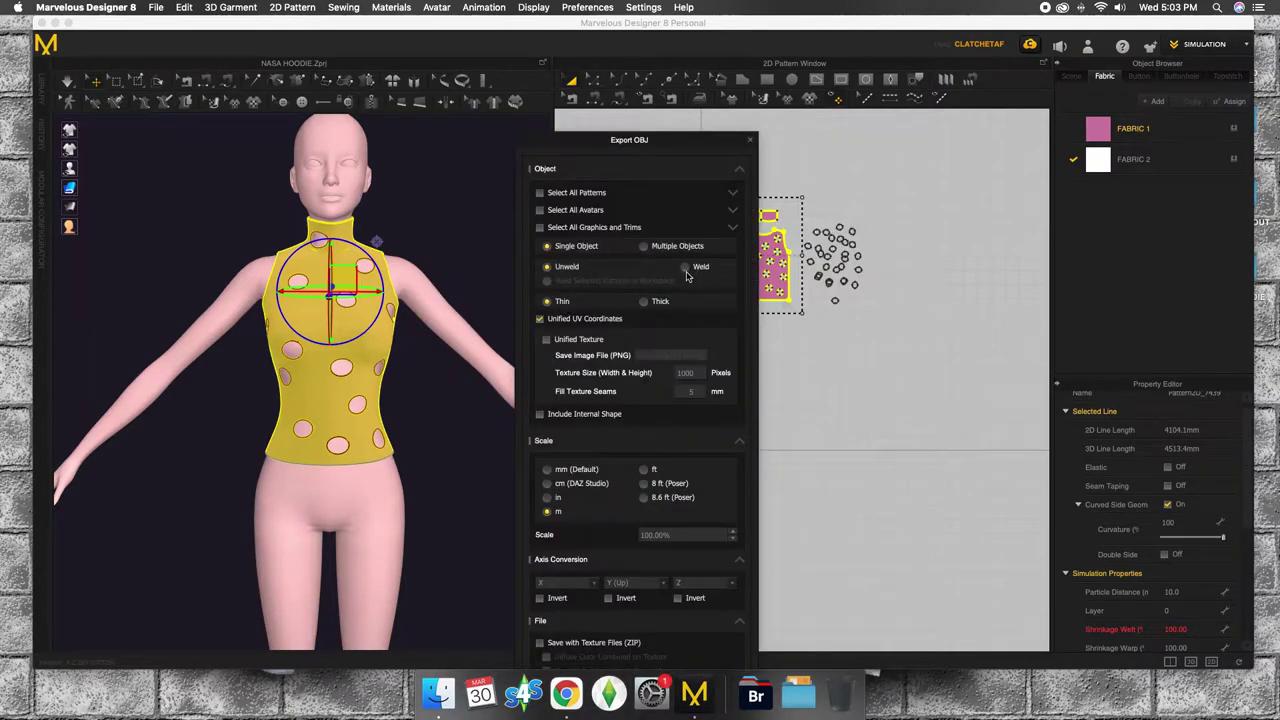
scroll(740, 441, down, 2)
key(Return)
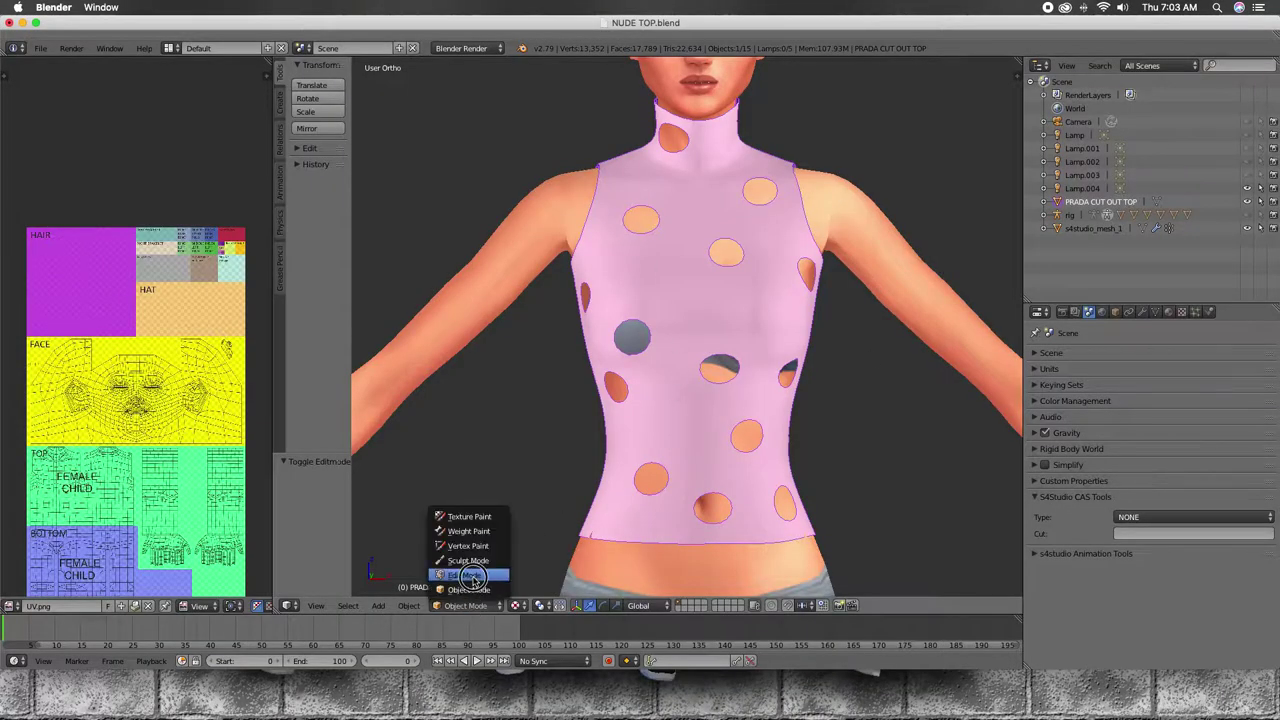
Step: Enter Edit Mode on the imported top and nudge the shirt vertices sideways along X with soft falloff
click(472, 577)
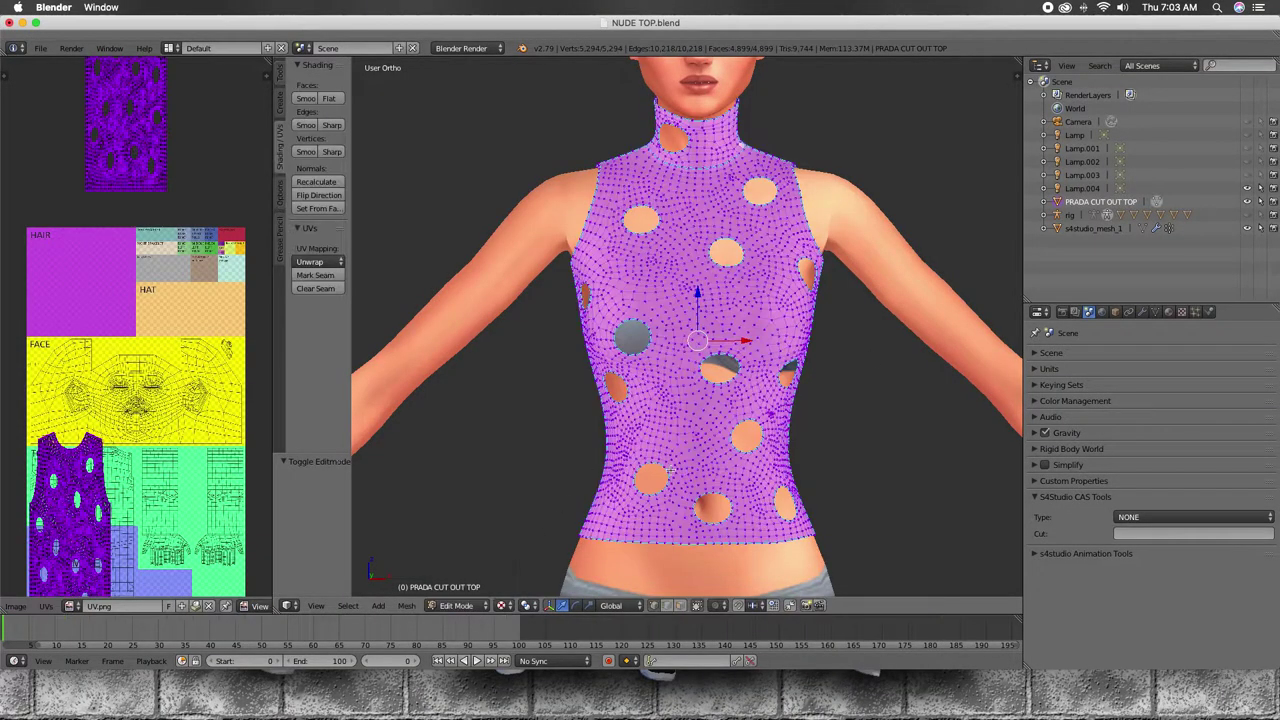
key(a)
middle_drag(640, 400, 720, 390)
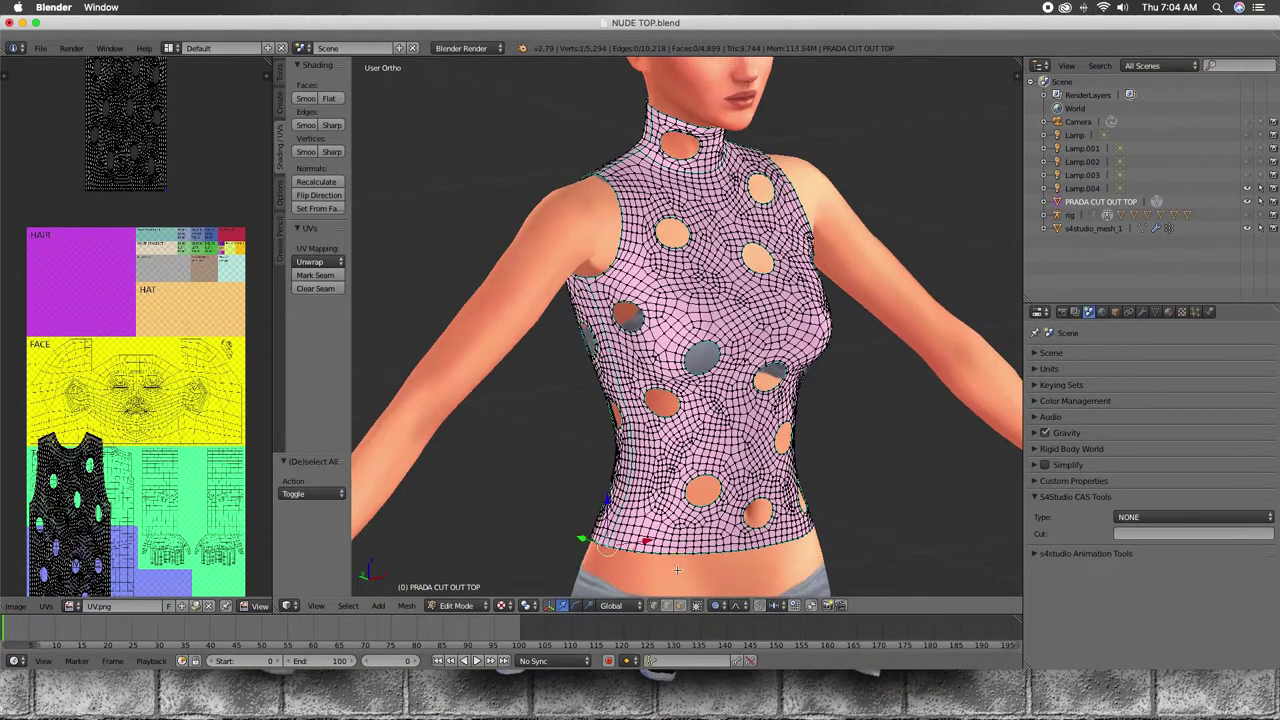
middle_drag(677, 569, 765, 421)
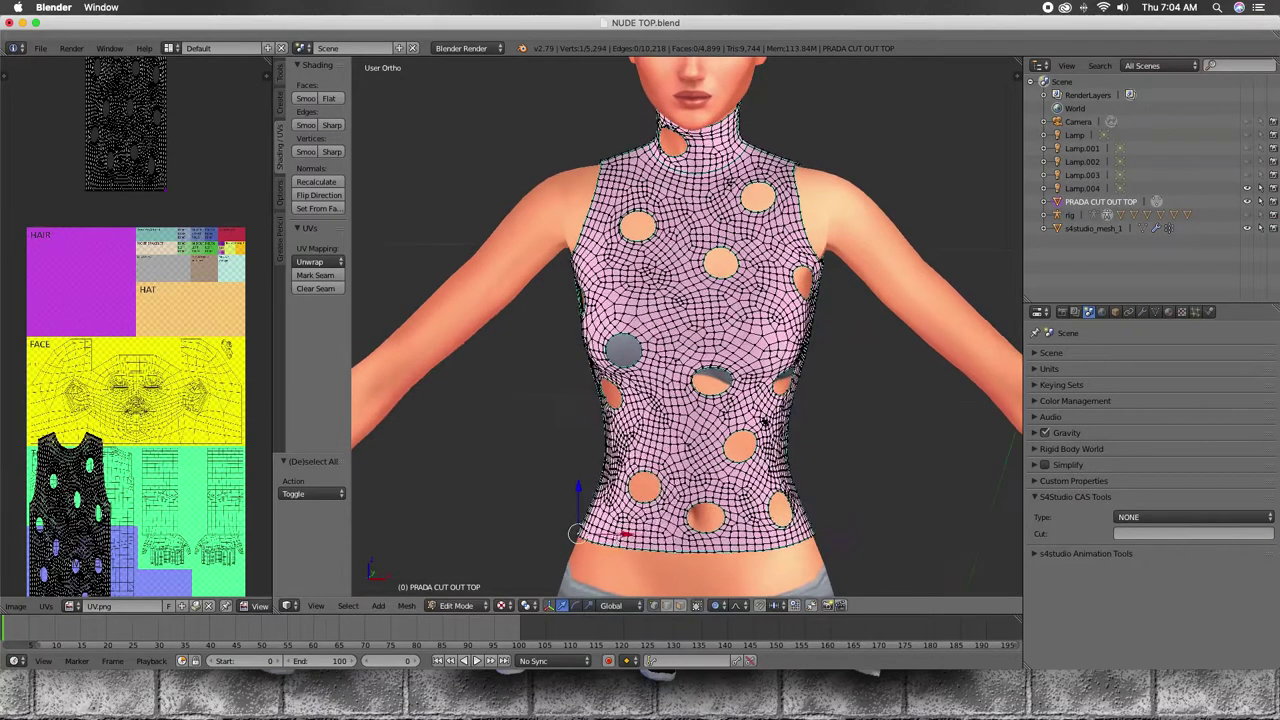
key(g)
key(x)
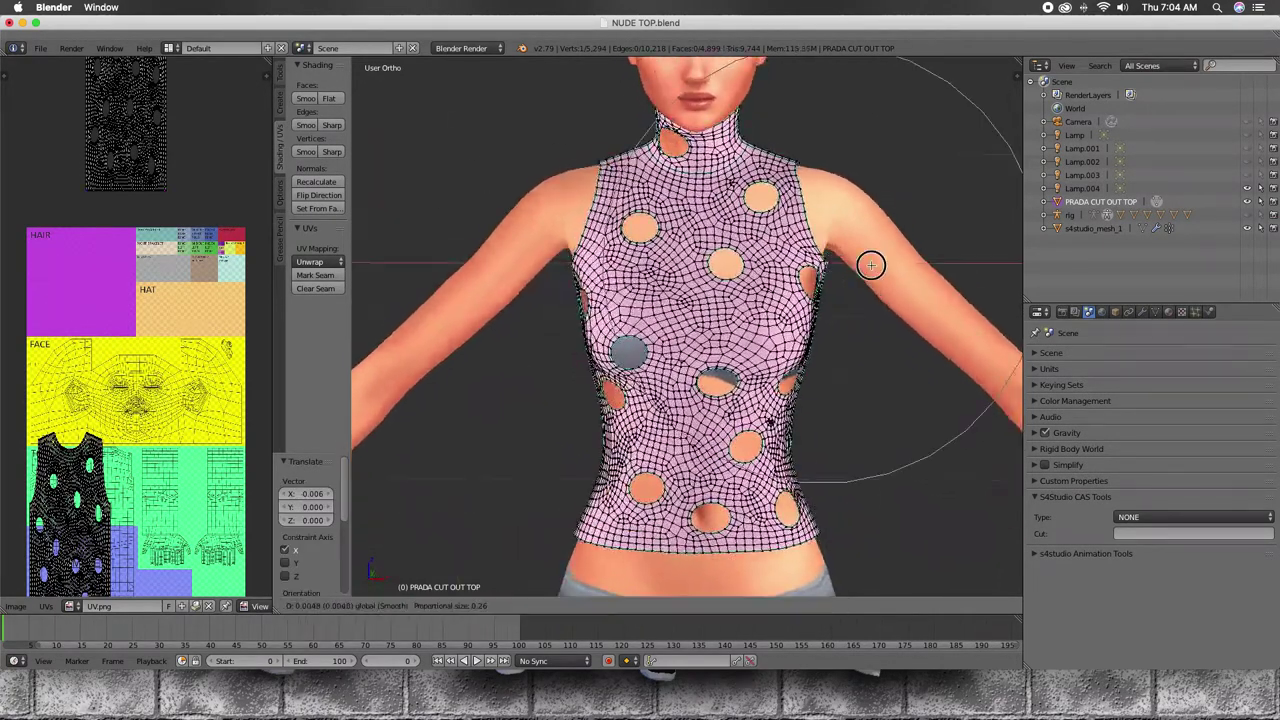
click(860, 262)
middle_drag(860, 262, 960, 270)
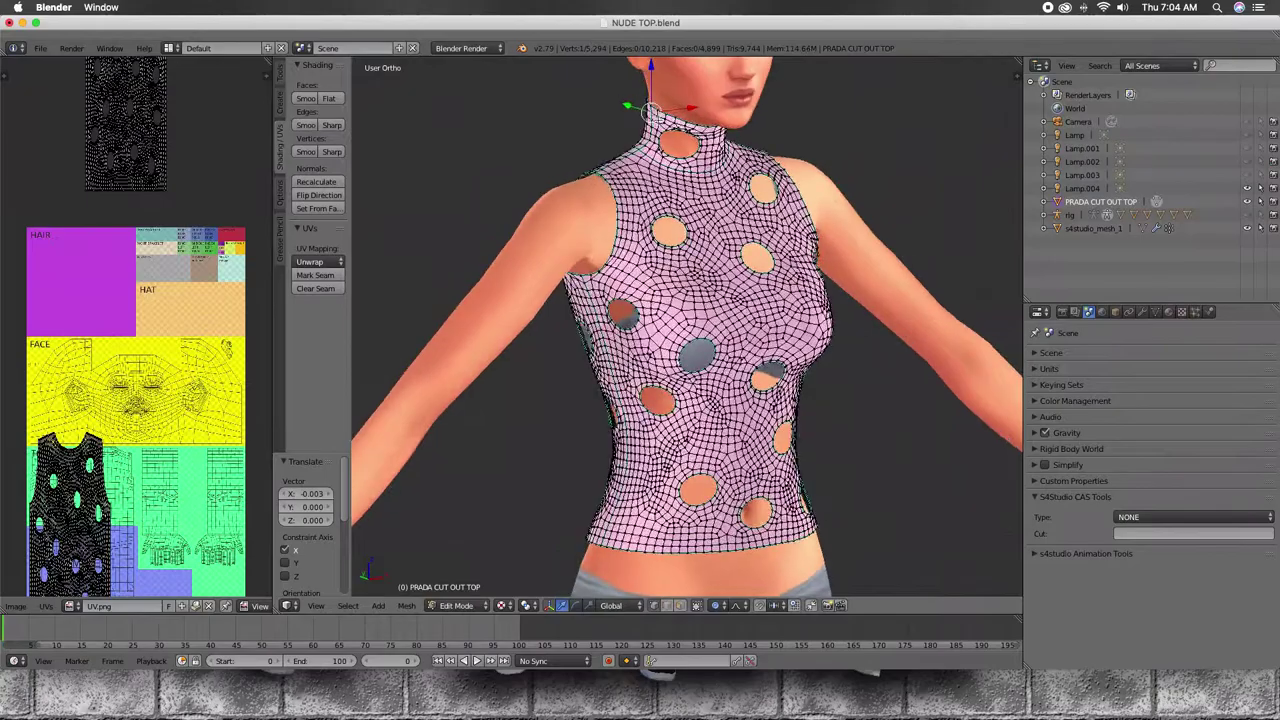
middle_drag(660, 110, 588, 139)
Step: Nudge the vertex sideways along X, then front-to-back along Y from a side view
key(s)
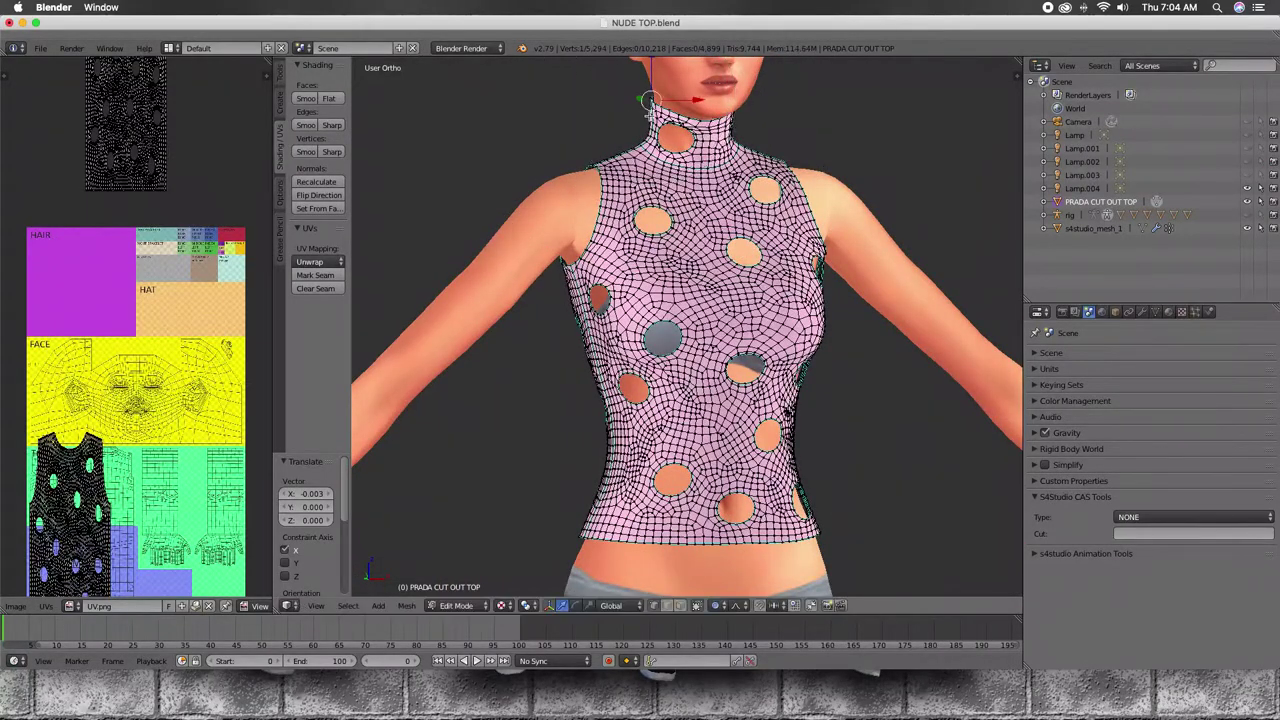
scroll(648, 300, down, 3)
key(g)
key(x)
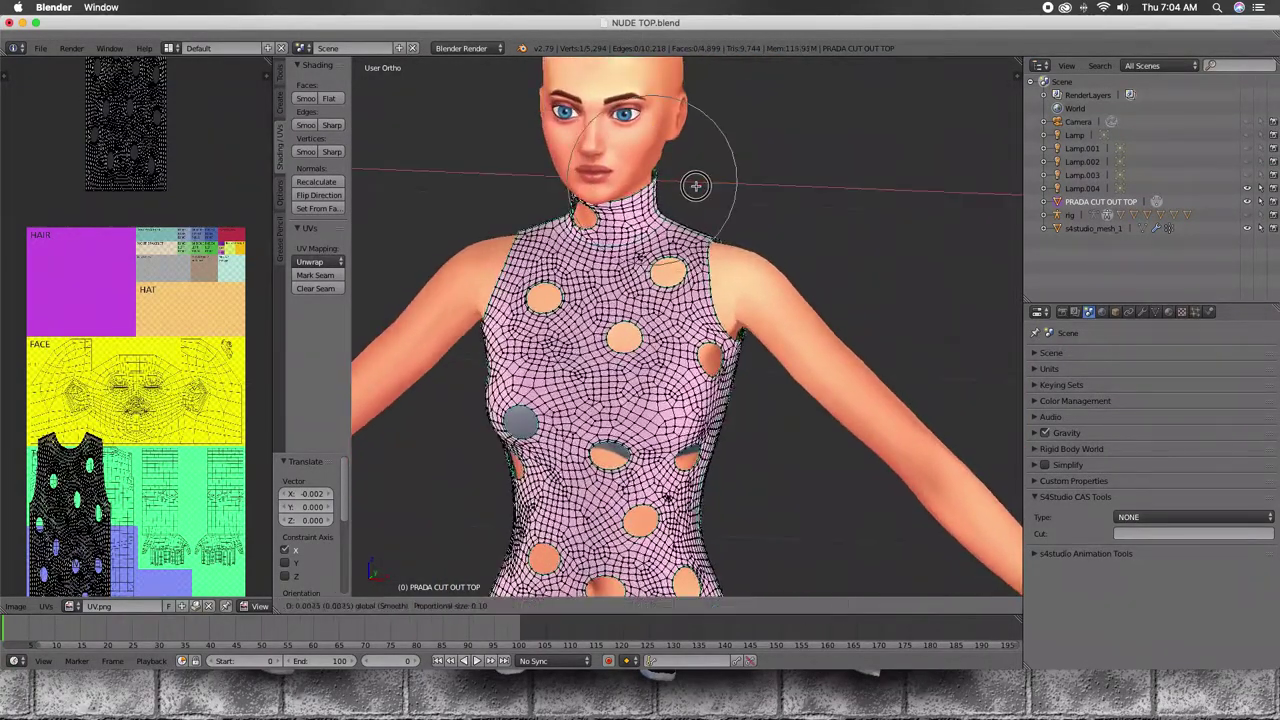
key(Return)
mouse_move(648, 300)
middle_down()
mouse_move(560, 300)
mouse_move(680, 300)
middle_up()
key(g)
key(y)
key(Return)
Step: From the back of the top, move the vertices front-to-back along Y instead of scaling
key(s)
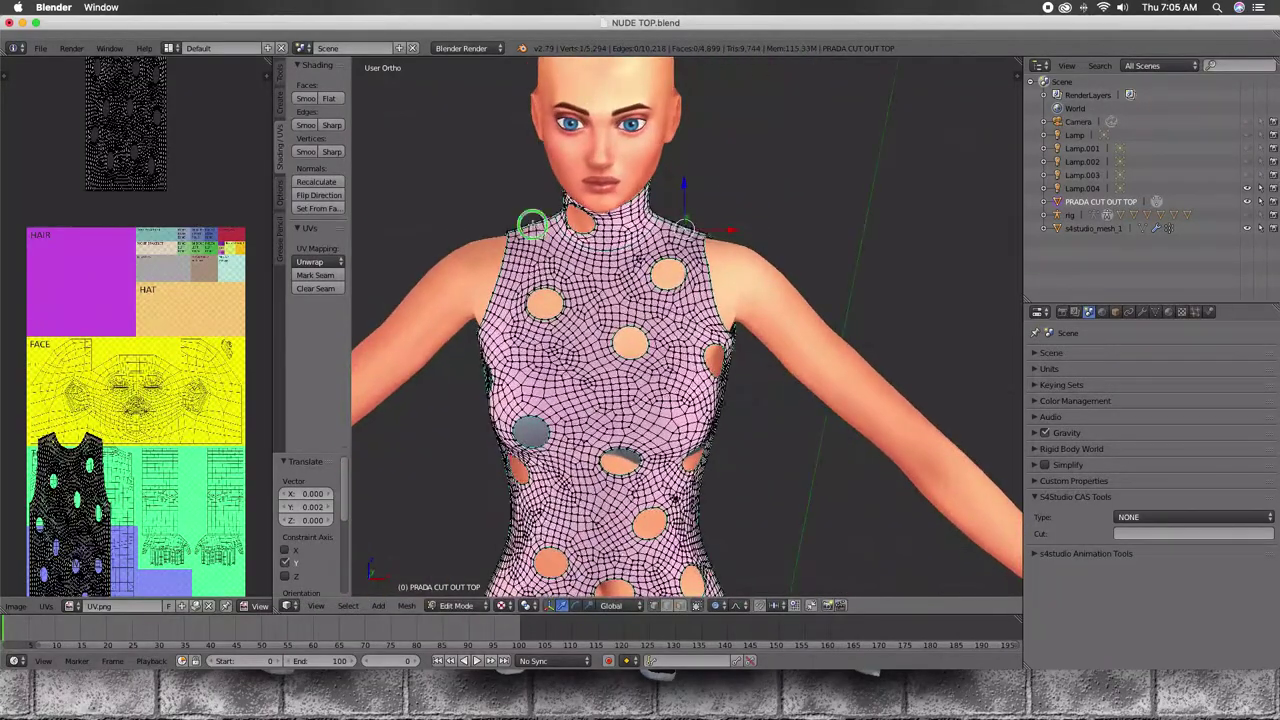
middle_drag(607, 190, 808, 298)
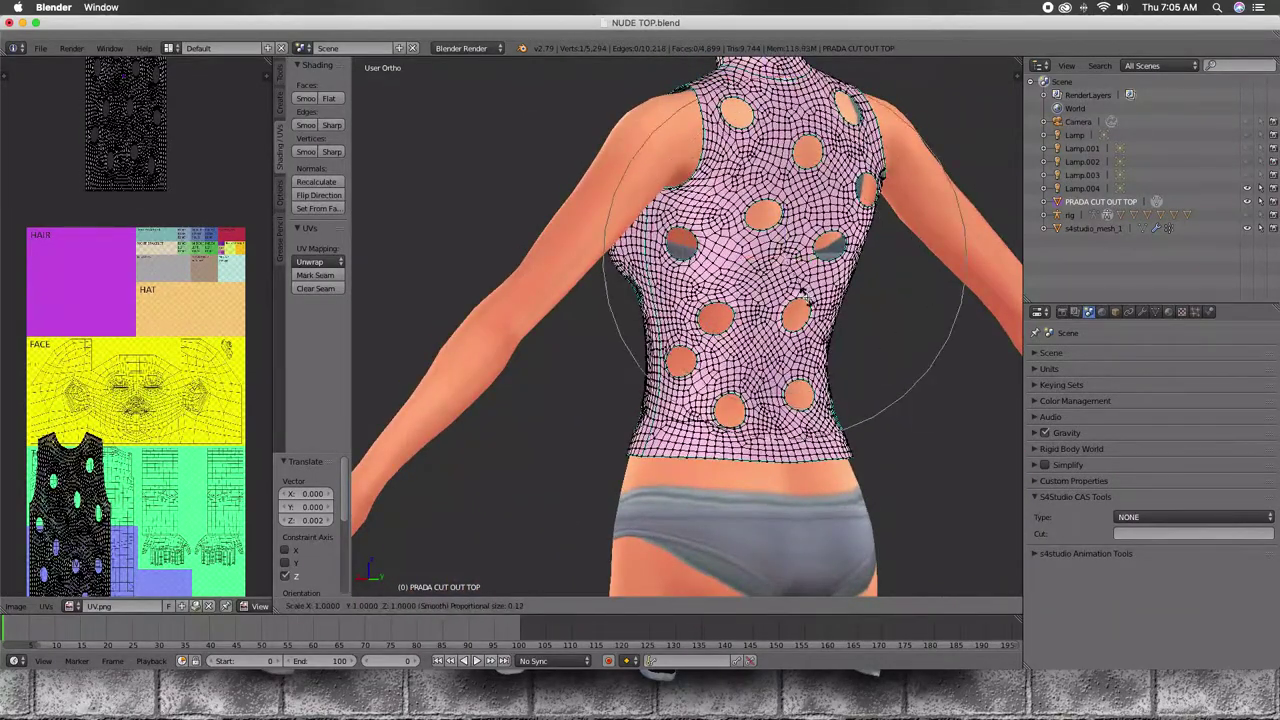
key(Escape)
key(g)
mouse_move(801, 290)
middle_down()
mouse_move(700, 290)
mouse_move(610, 355)
middle_up()
key(y)
key(Return)
Step: Shift the chest vertices along Y from a three-quarter side view, then exit Edit Mode
middle_drag(542, 465, 597, 487)
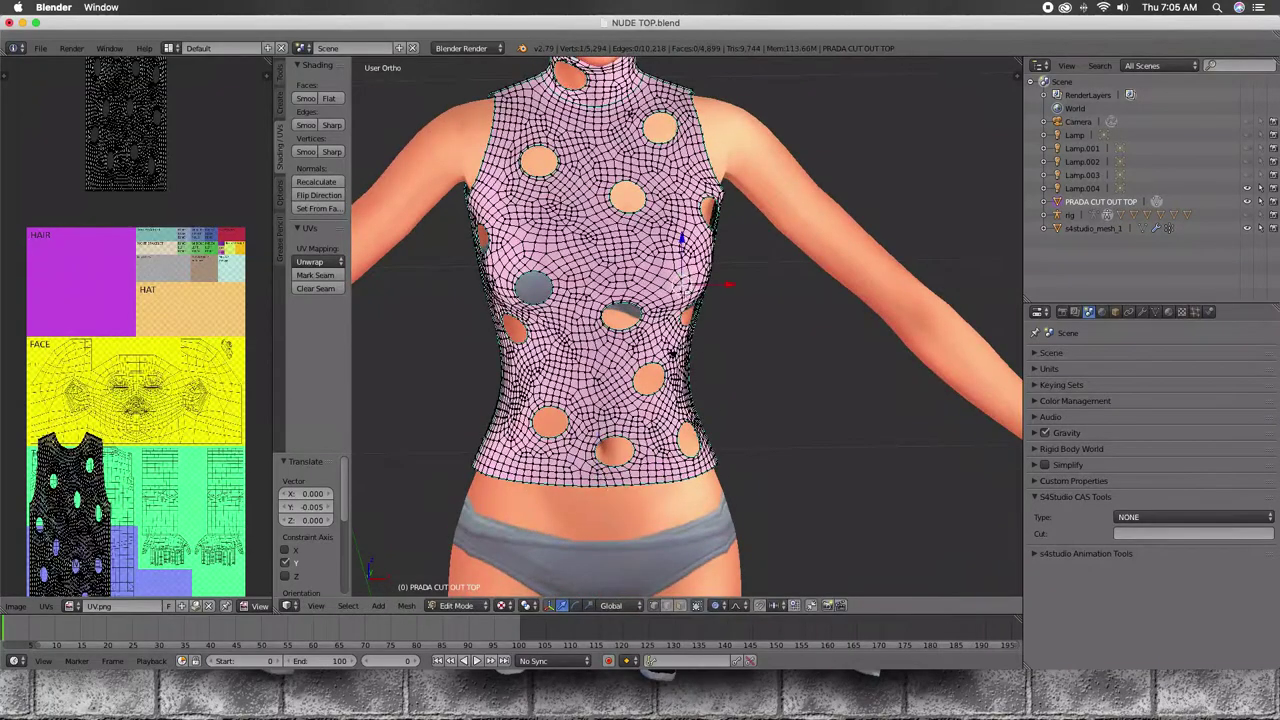
mouse_move(685, 292)
middle_down()
mouse_move(620, 300)
mouse_move(760, 300)
mouse_move(883, 348)
mouse_move(1073, 387)
middle_up()
key(s)
key(Escape)
key(g)
key(y)
key(Tab)
right_click(812, 312)
Step: Set the top's material diffuse colour to full black
click(1168, 312)
click(1085, 563)
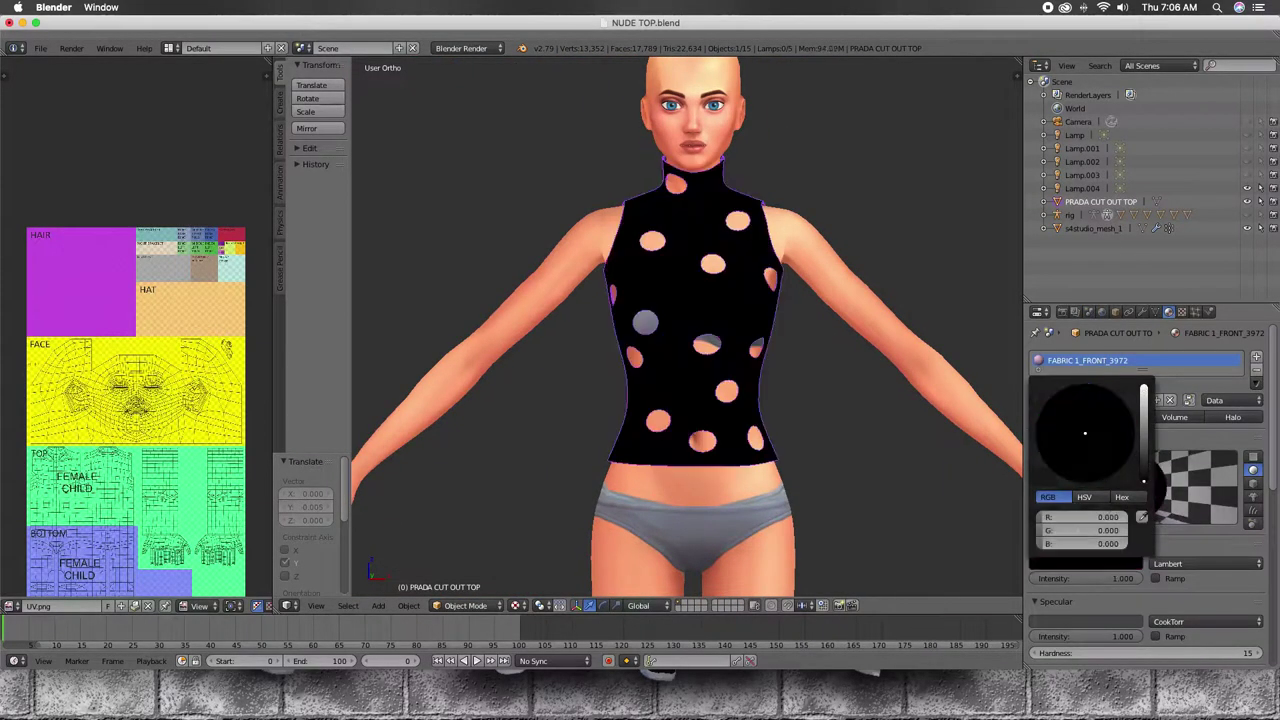
click(1156, 578)
click(1180, 635)
drag(1257, 460, 1257, 600)
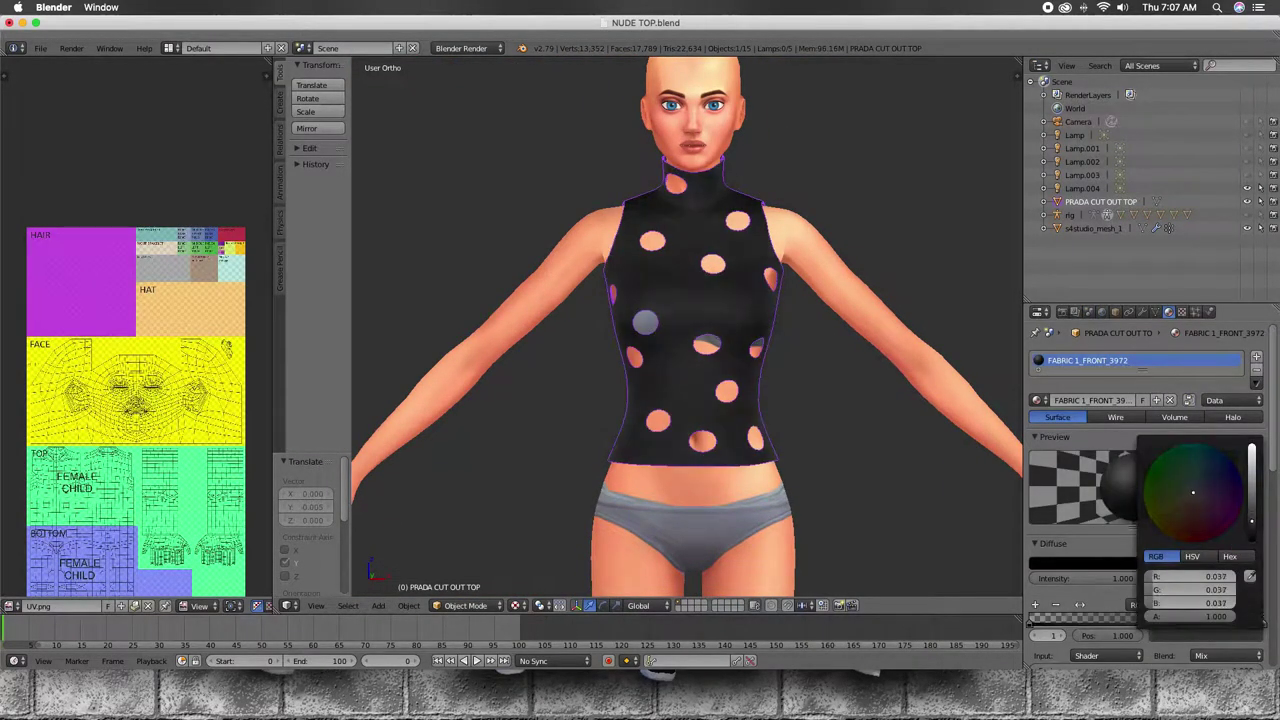
middle_drag(900, 390, 545, 390)
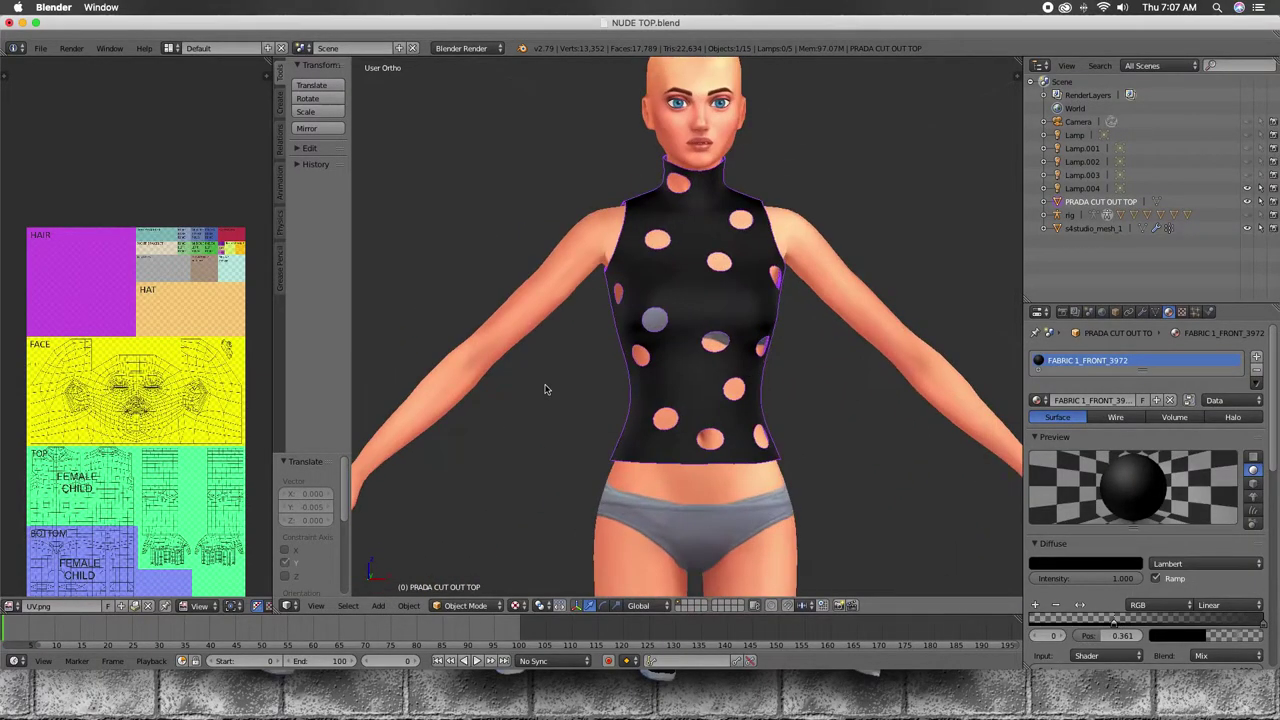
Step: In Edit Mode, halve the shirt UVs vertically, then scale them down to 0.67
key(Tab)
scroll(125, 425, down, 3)
scroll(125, 425, down, 2)
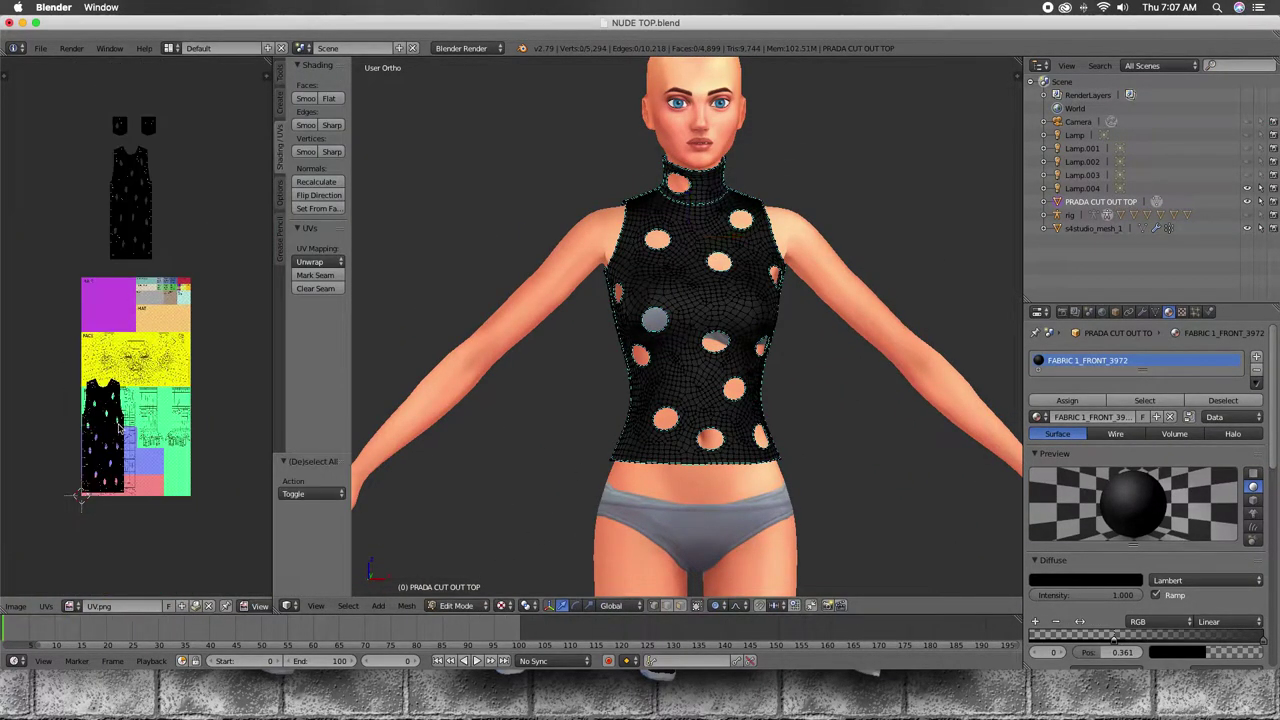
text(asy.5)
key(Return)
click(715, 605)
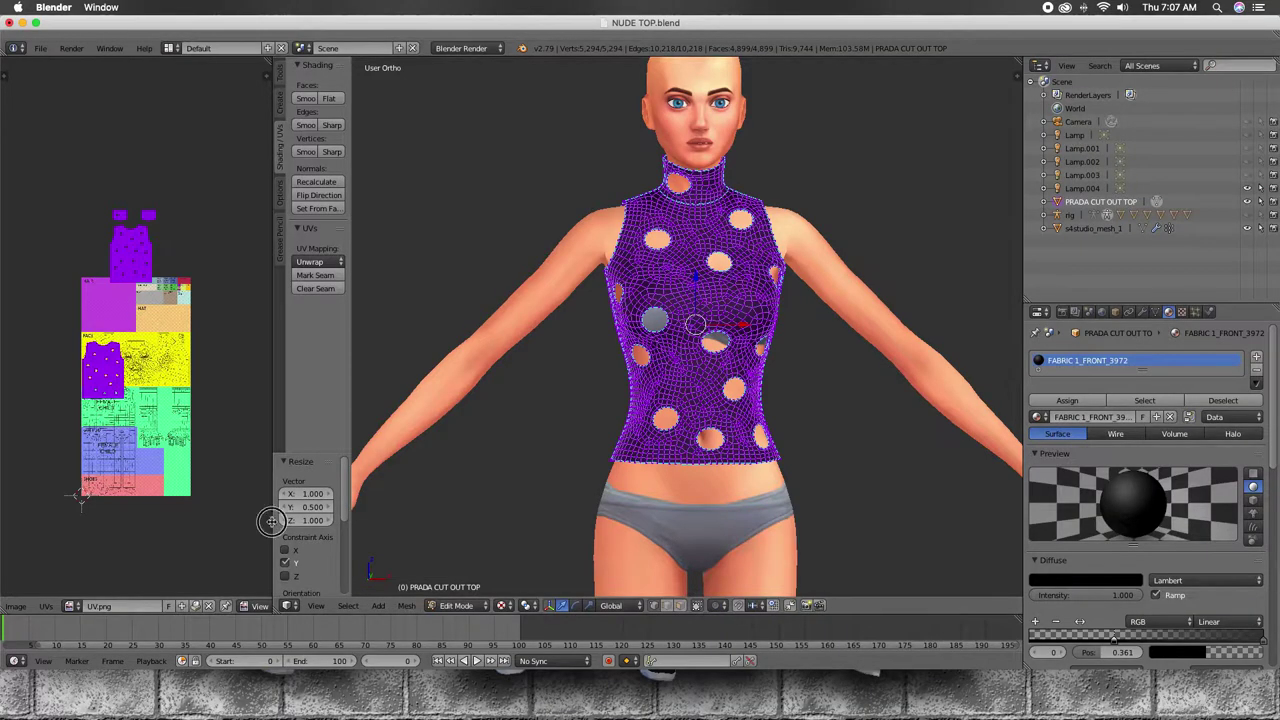
drag(277, 330, 387, 330)
drag(1022, 532, 1046, 532)
scroll(224, 440, up, 3)
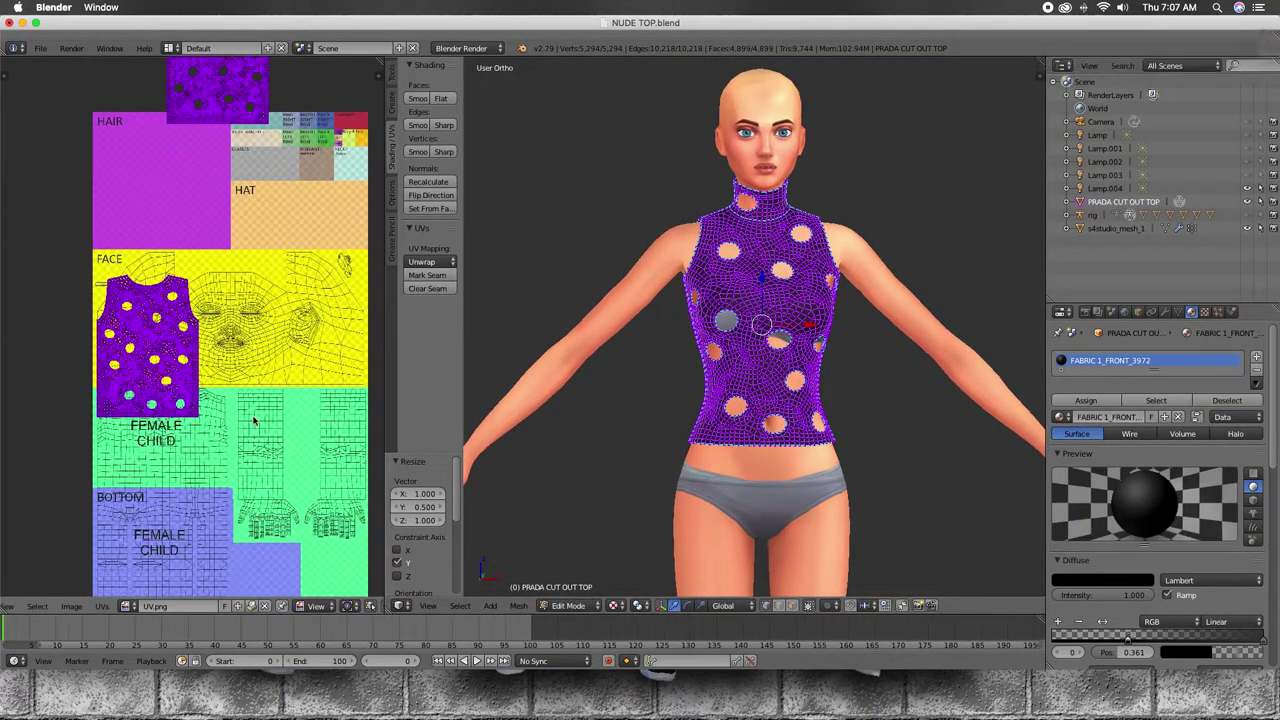
text(s.67)
key(Return)
Step: Move both shirt UV islands into the lower-right of the texture atlas
middle_drag(222, 435, 189, 320)
key(g)
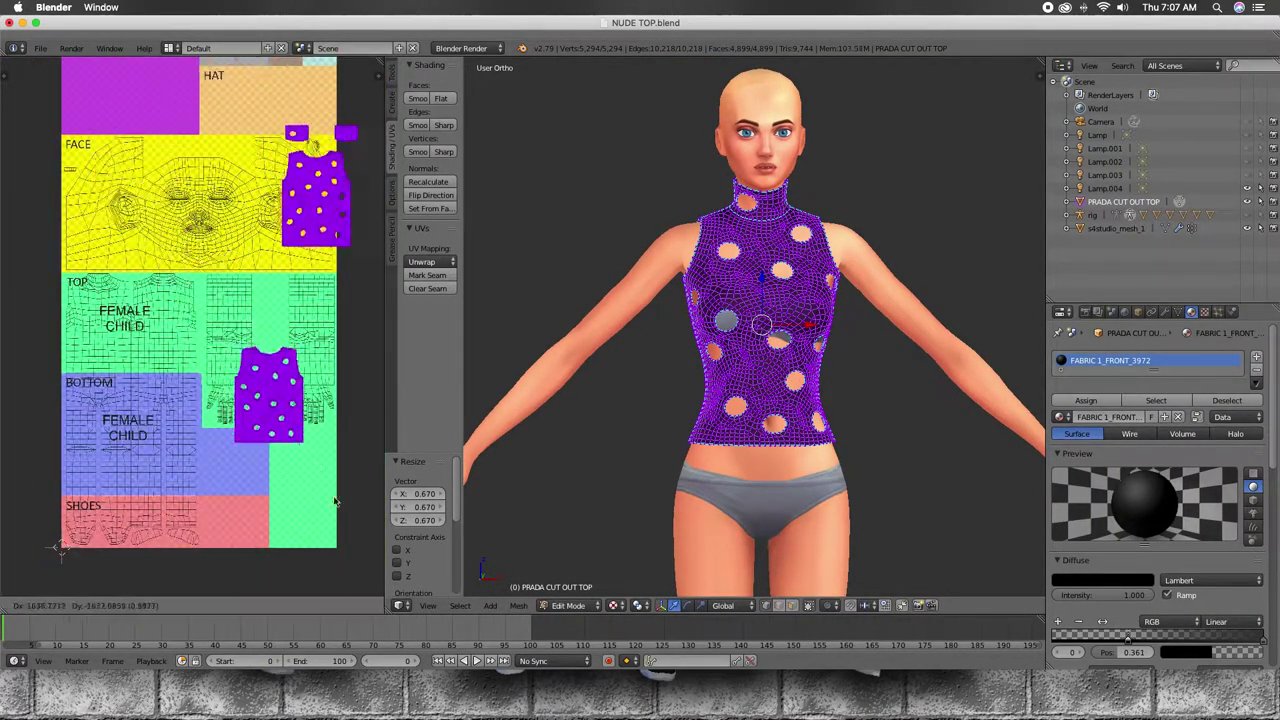
click(275, 298)
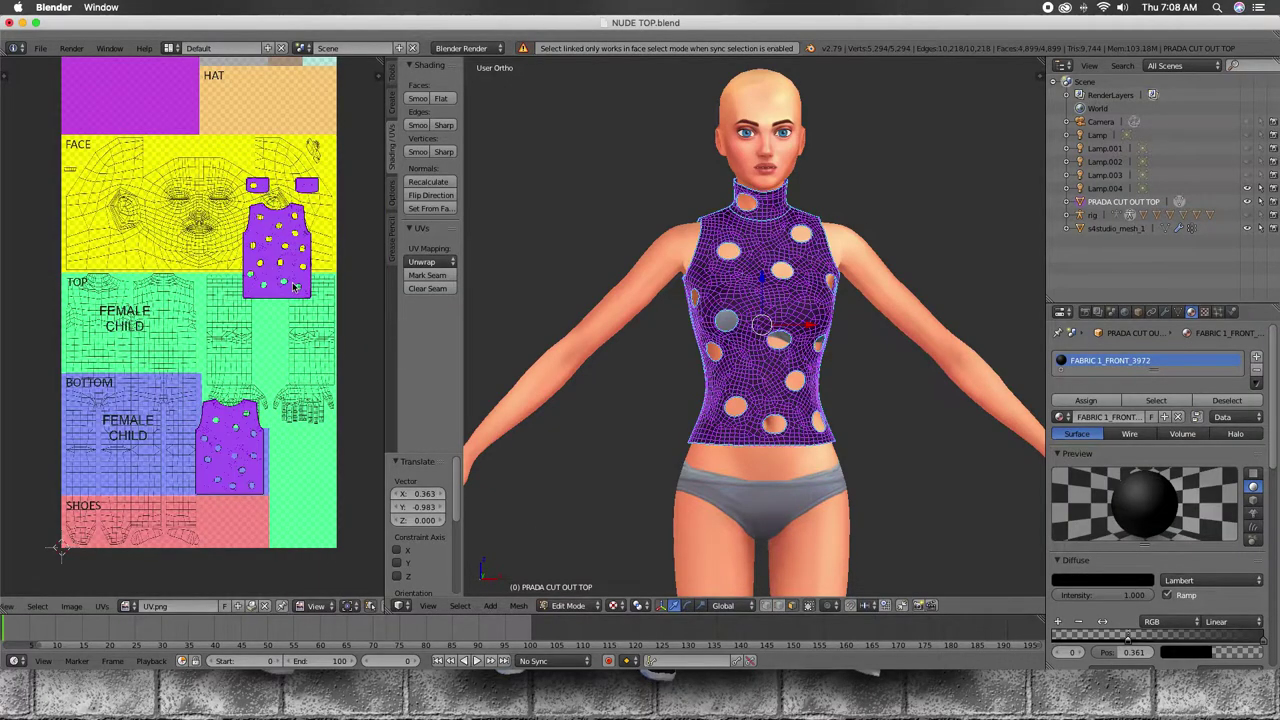
key(l)
key(g)
key(a)
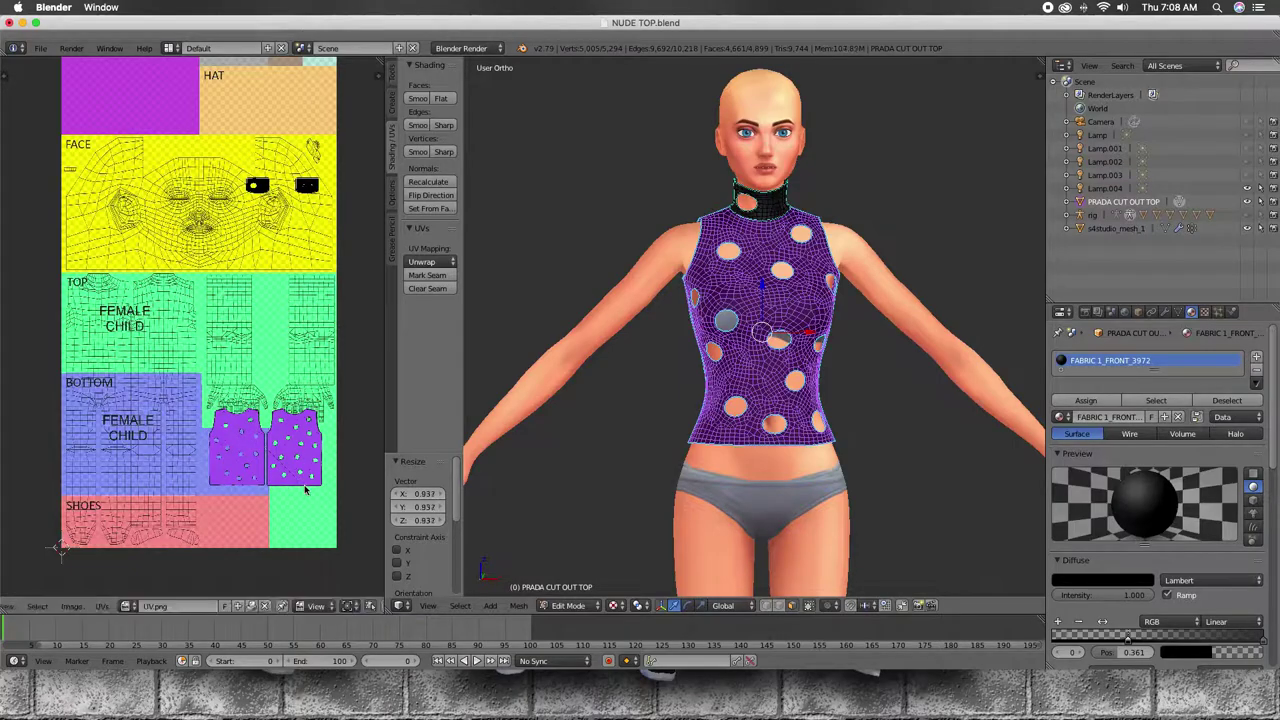
key(g)
click(330, 530)
scroll(242, 340, up, 4)
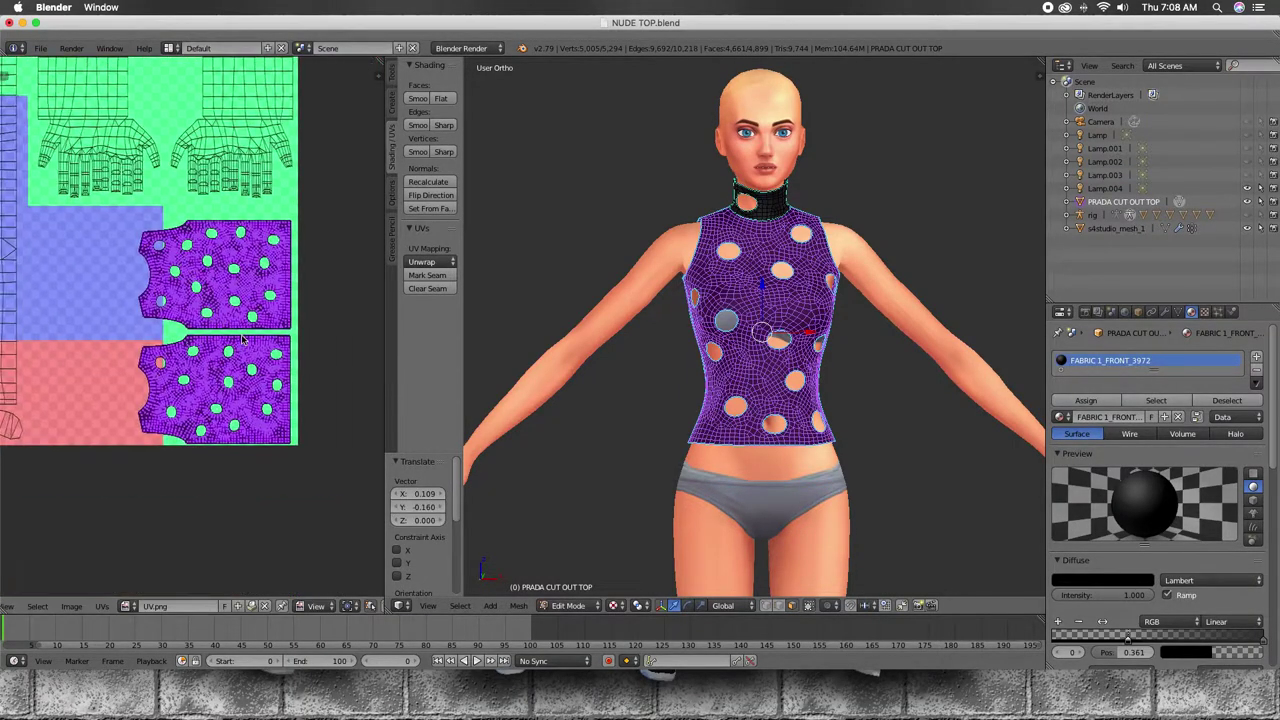
scroll(242, 340, up, 3)
key(g)
click(305, 477)
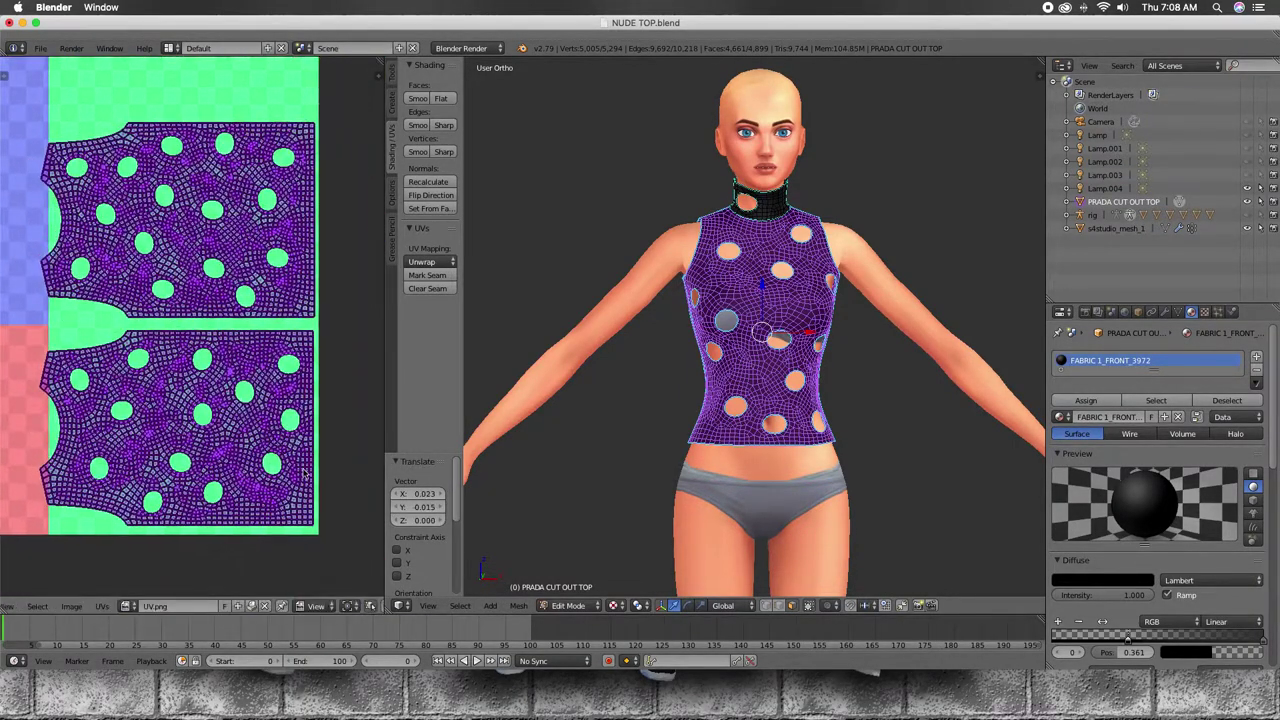
Step: Move the collar UV islands down beside the shirt islands
scroll(305, 477, up, 1)
key(a)
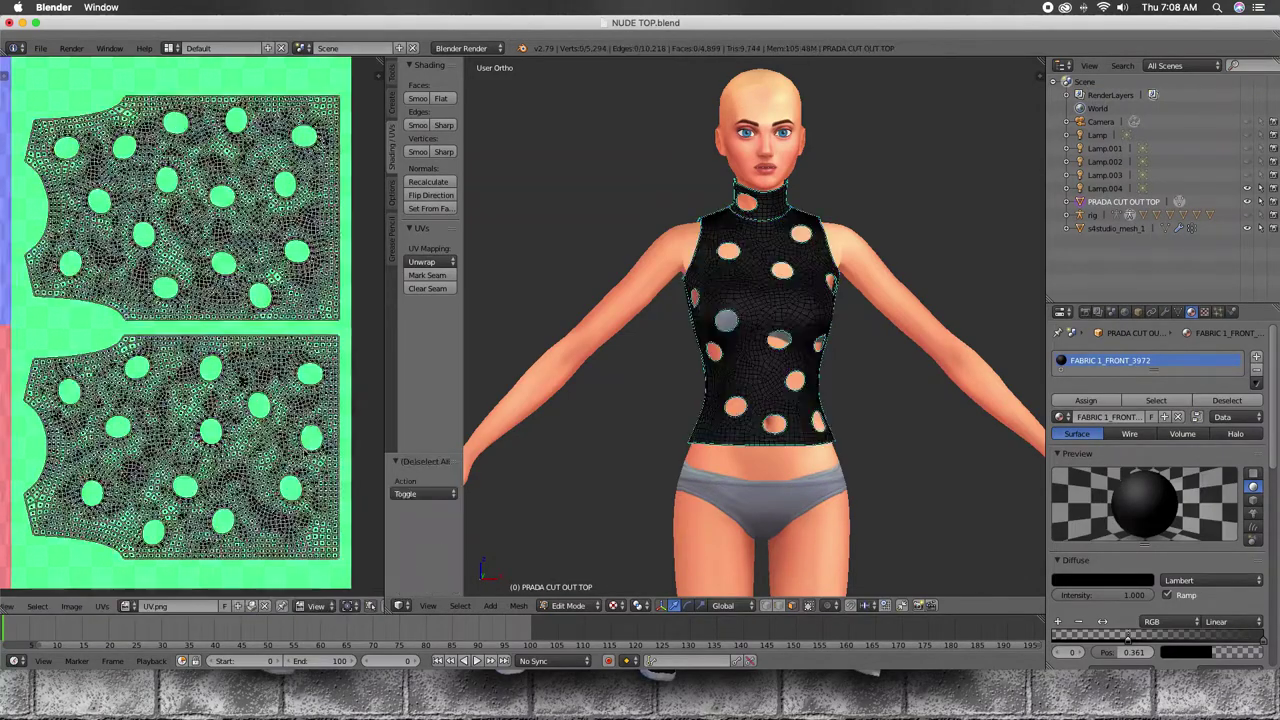
scroll(186, 214, down, 7)
scroll(186, 214, up, 1)
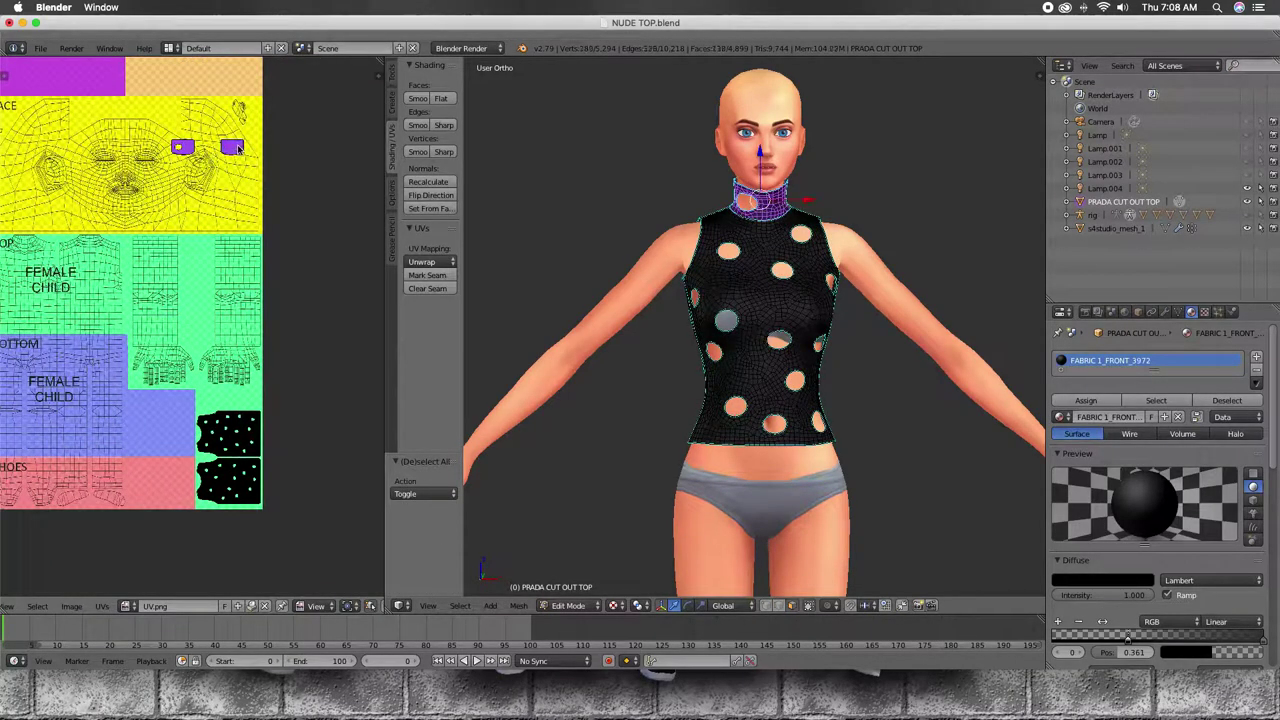
key(g)
click(273, 421)
scroll(273, 421, up, 2)
scroll(245, 280, up, 2)
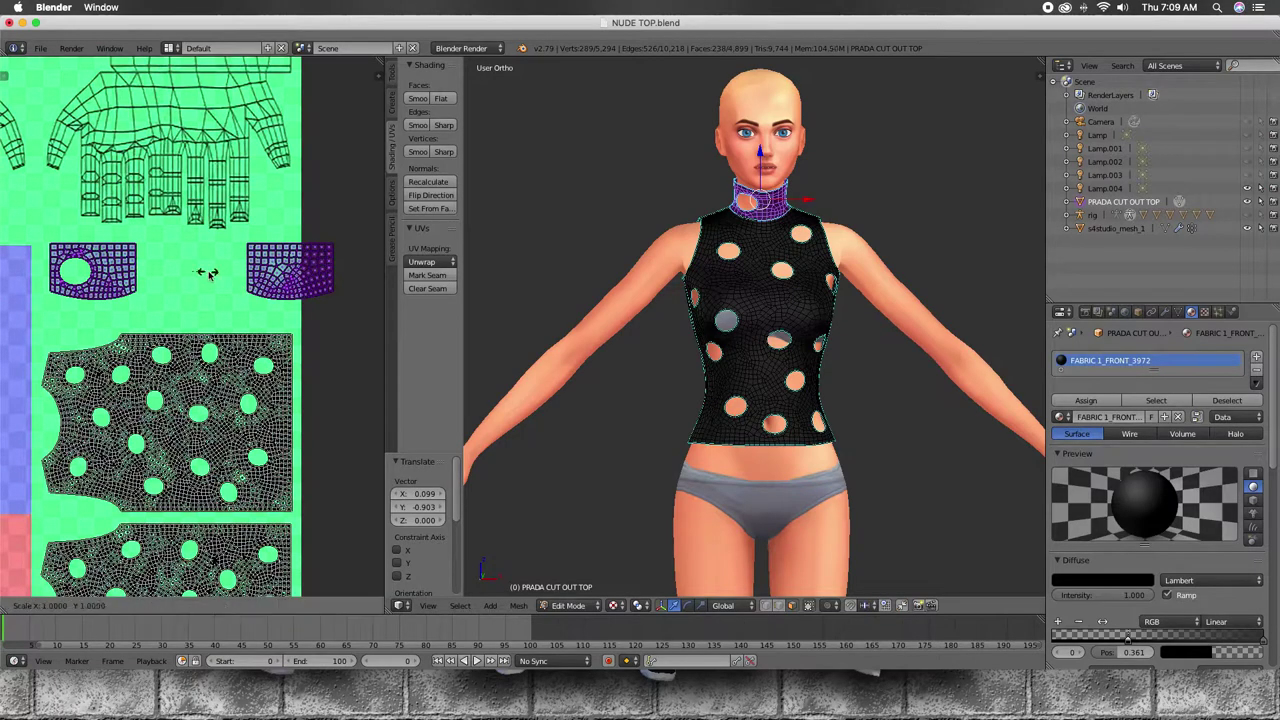
key(g)
click(210, 270)
Step: Deselect all UVs, leave Edit Mode and select the body mesh
scroll(200, 280, up, 2)
key(g)
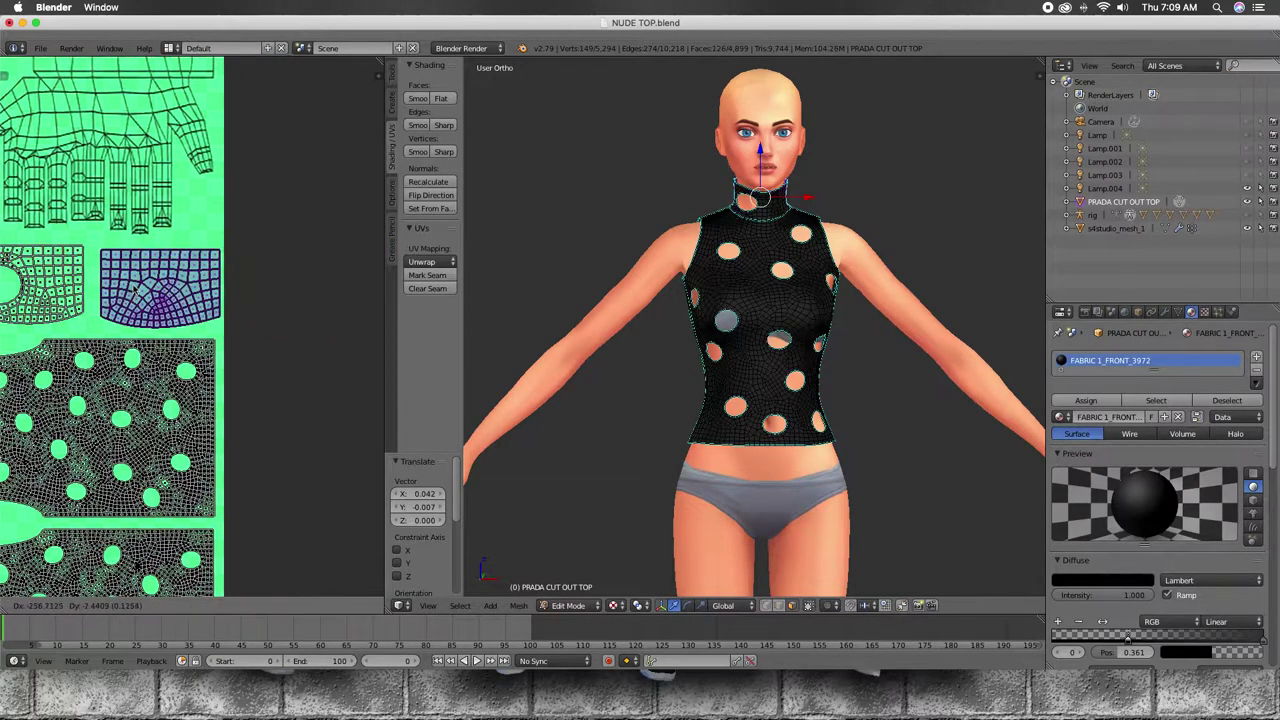
key(a)
scroll(150, 300, down, 4)
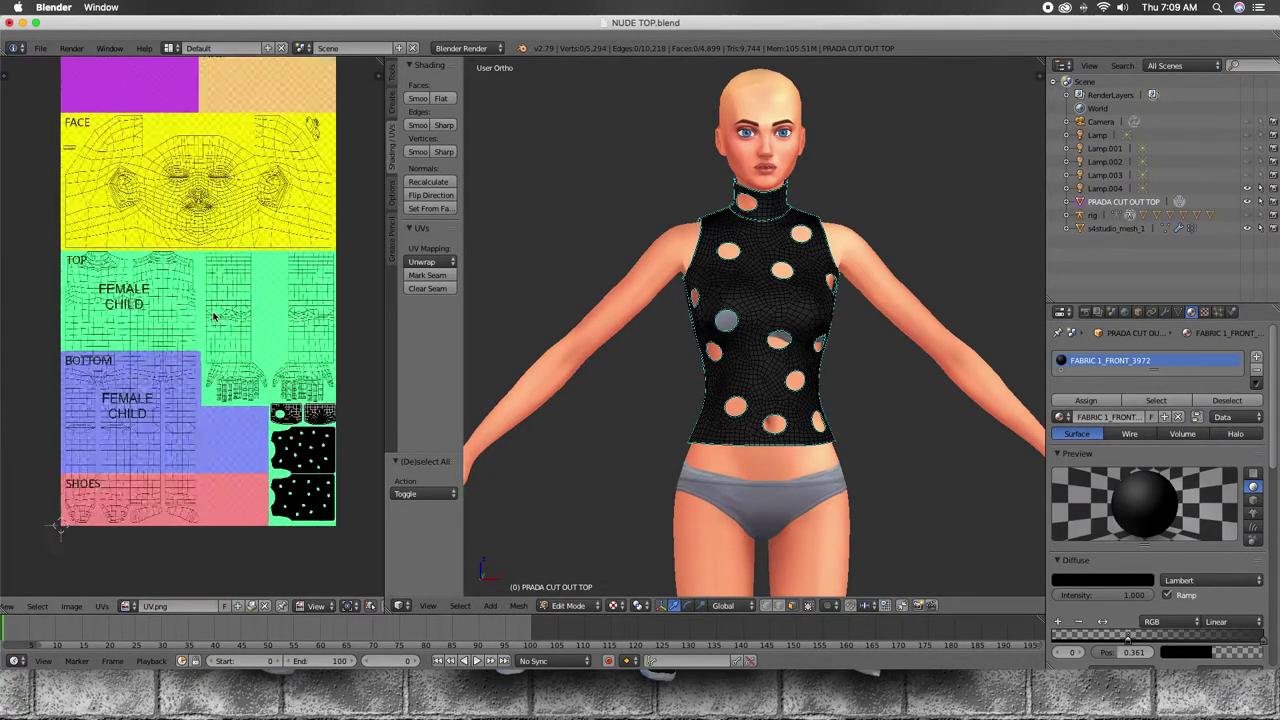
scroll(200, 300, up, 2)
key(Tab)
right_click(634, 357)
mouse_move(634, 357)
middle_down()
mouse_move(871, 337)
mouse_move(592, 303)
mouse_move(677, 334)
mouse_move(672, 310)
middle_up()
Step: Add a Data Transfer modifier from s4studio_mesh_1 to the cut-out top and apply it
right_click(695, 315)
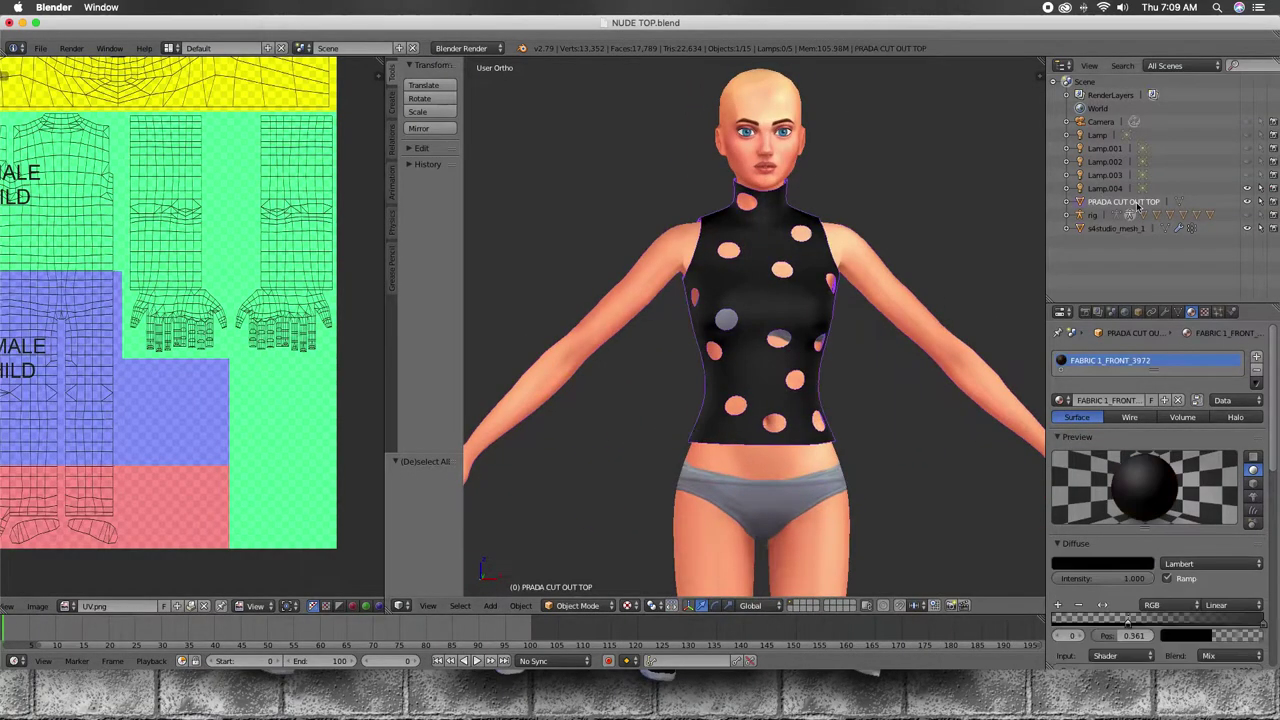
click(1178, 312)
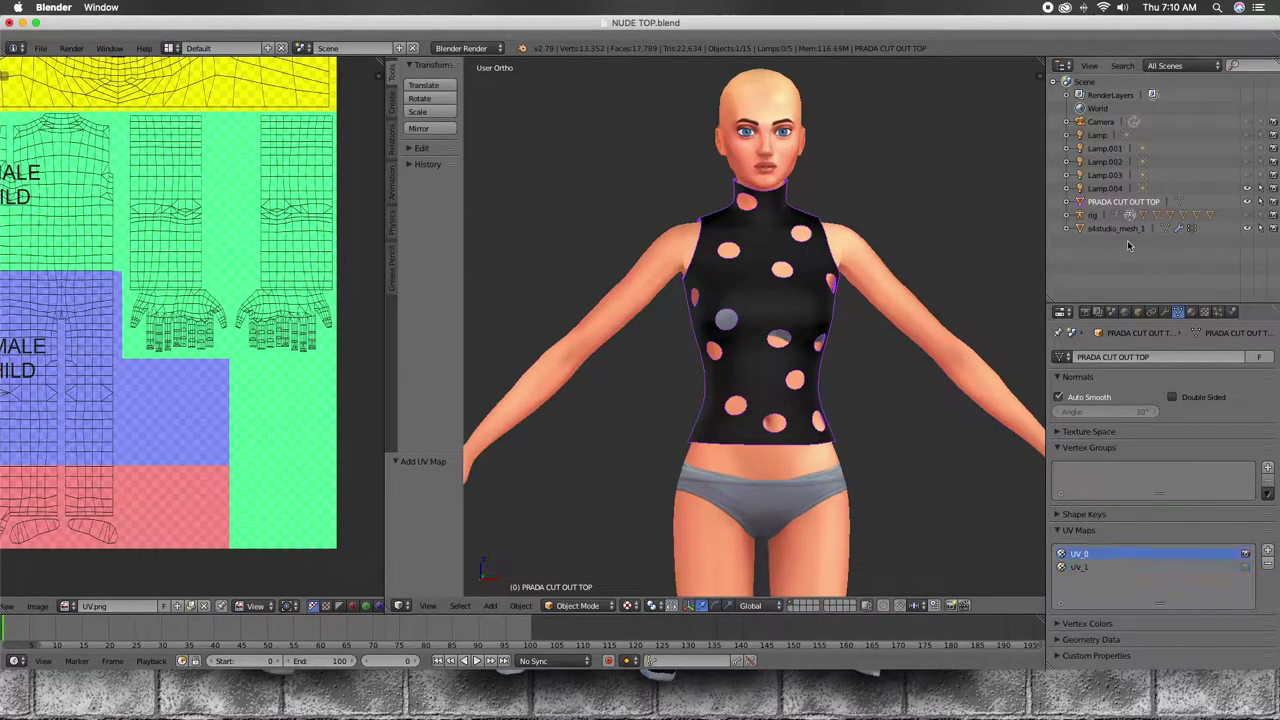
click(1115, 228)
click(1120, 201)
click(1164, 312)
click(1150, 357)
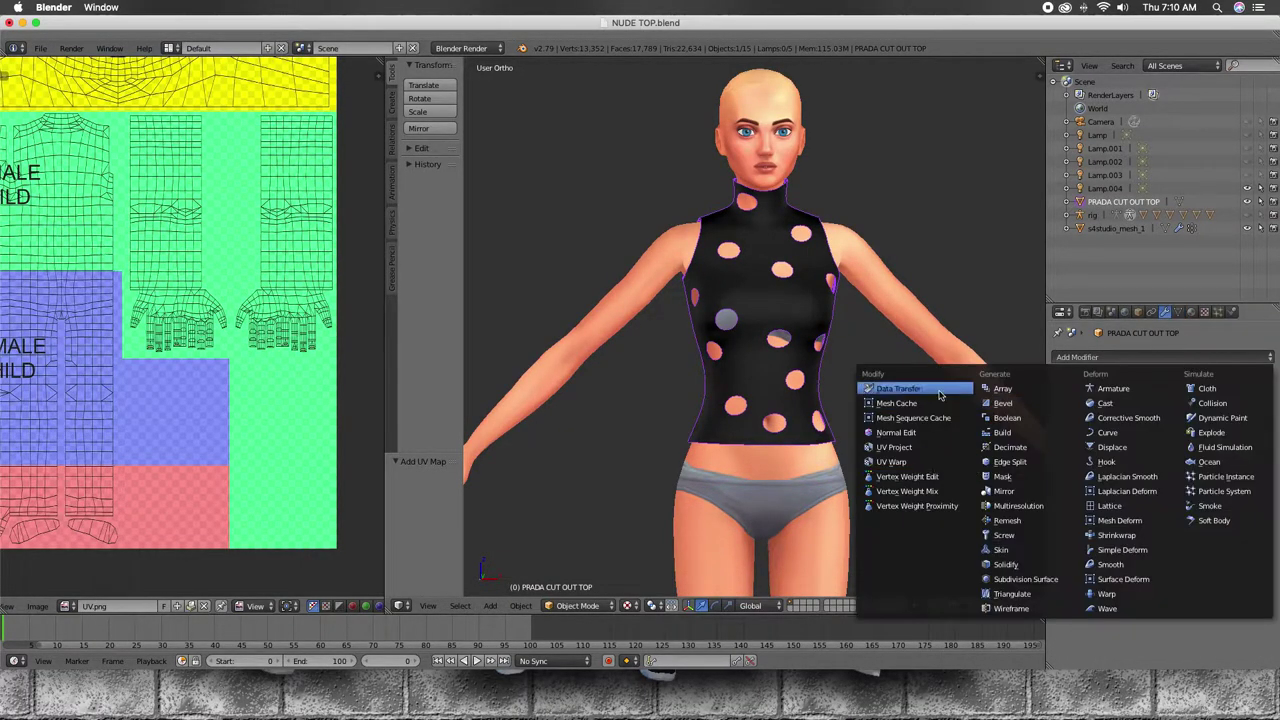
click(940, 395)
click(1180, 476)
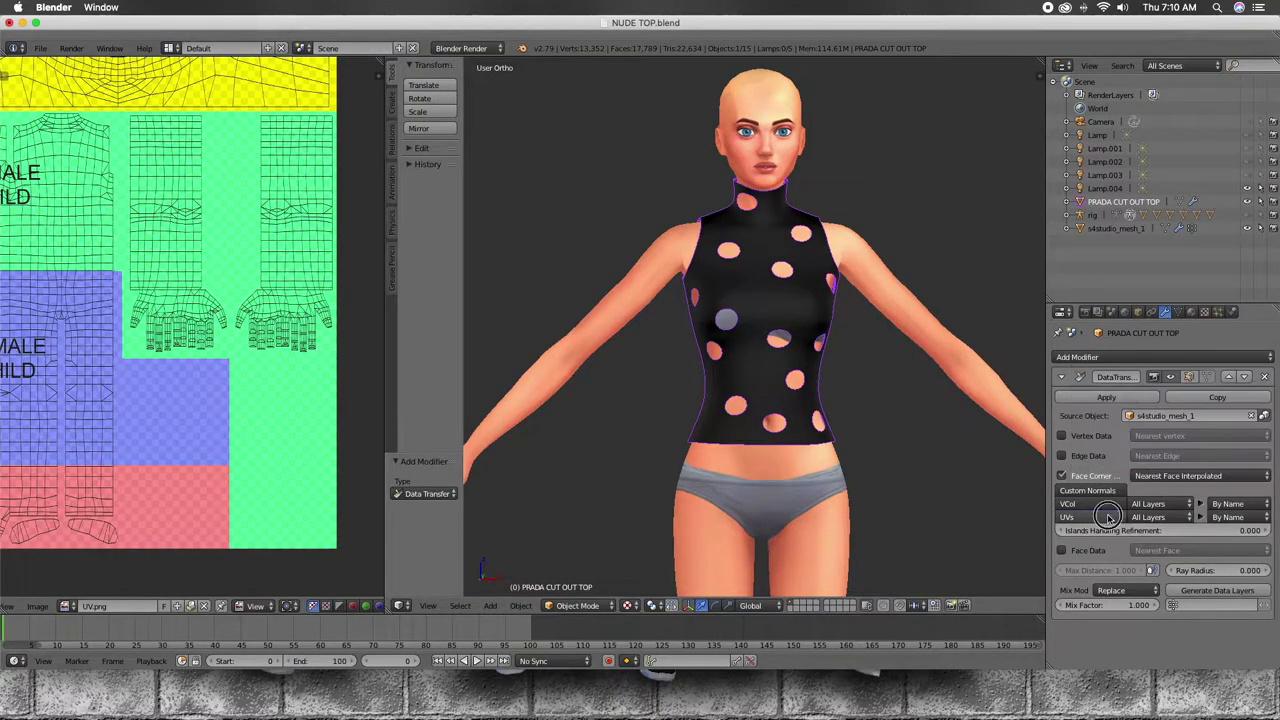
click(1090, 397)
Step: Make UV_1 active, move its islands 0.5 and scale them 2 along X, then leave Edit Mode
click(1178, 312)
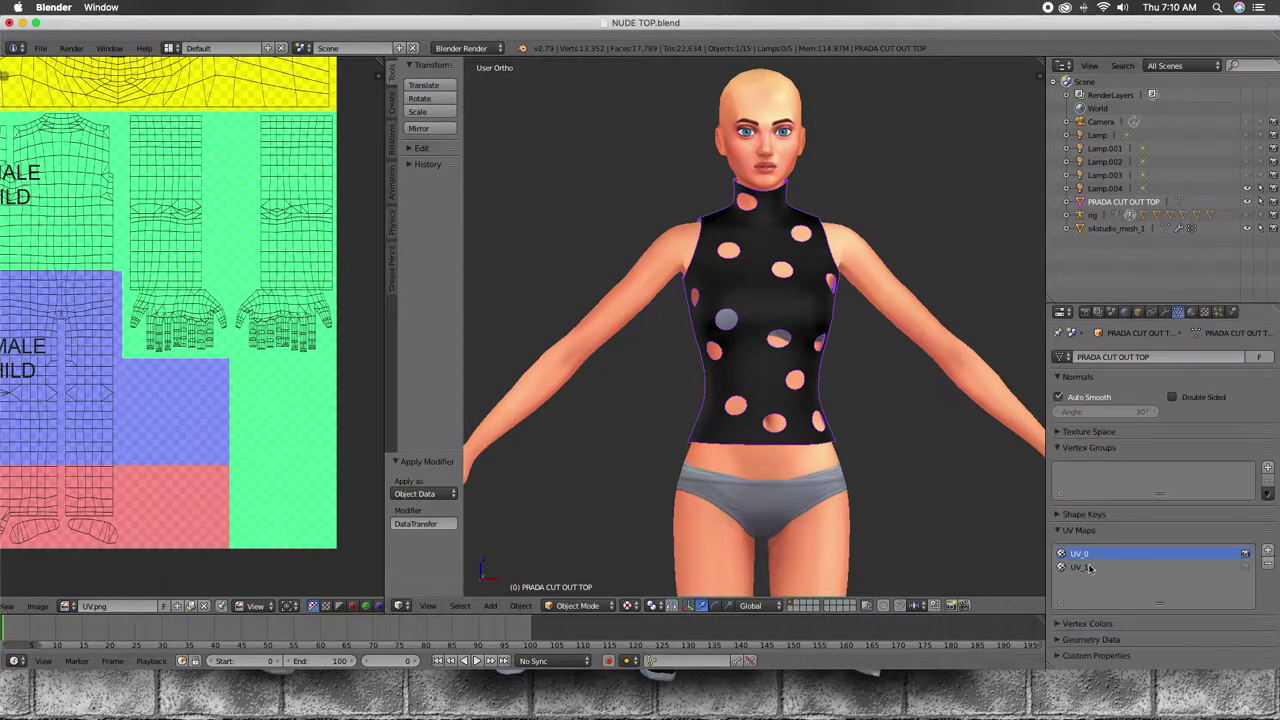
click(220, 606)
key(alt+o)
key(Return)
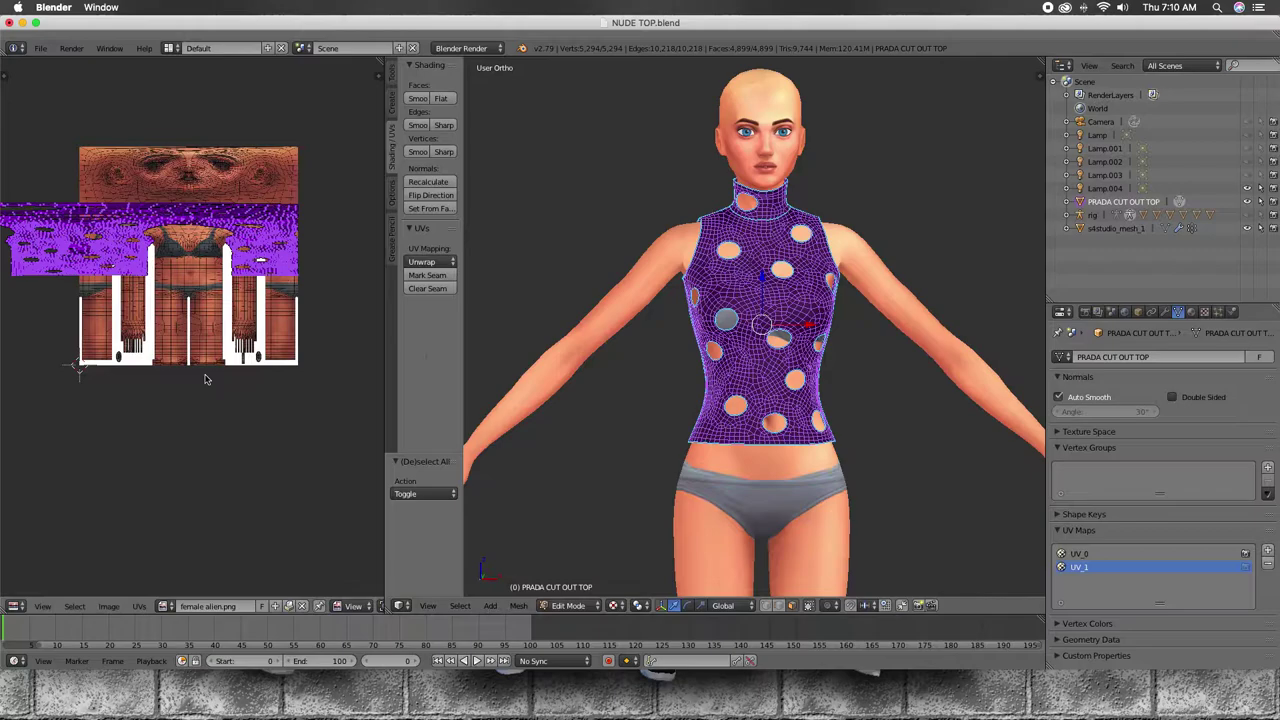
text(sx.5512)
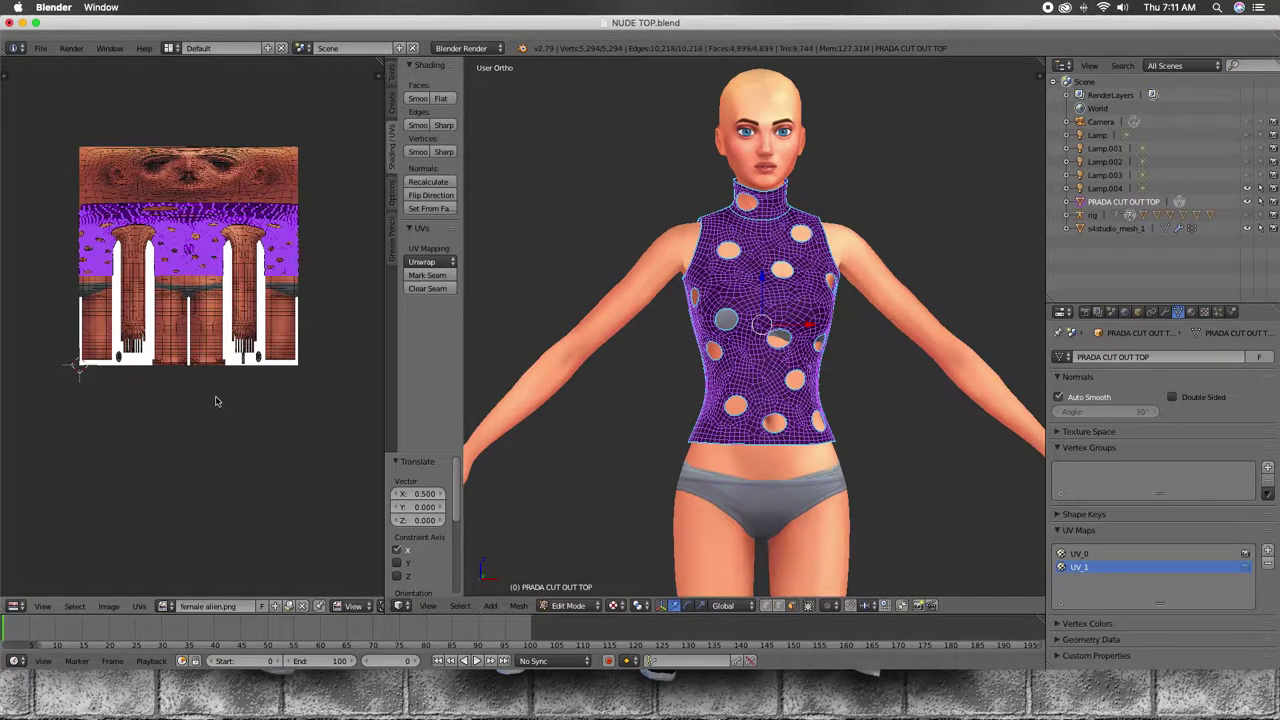
text(sx2)
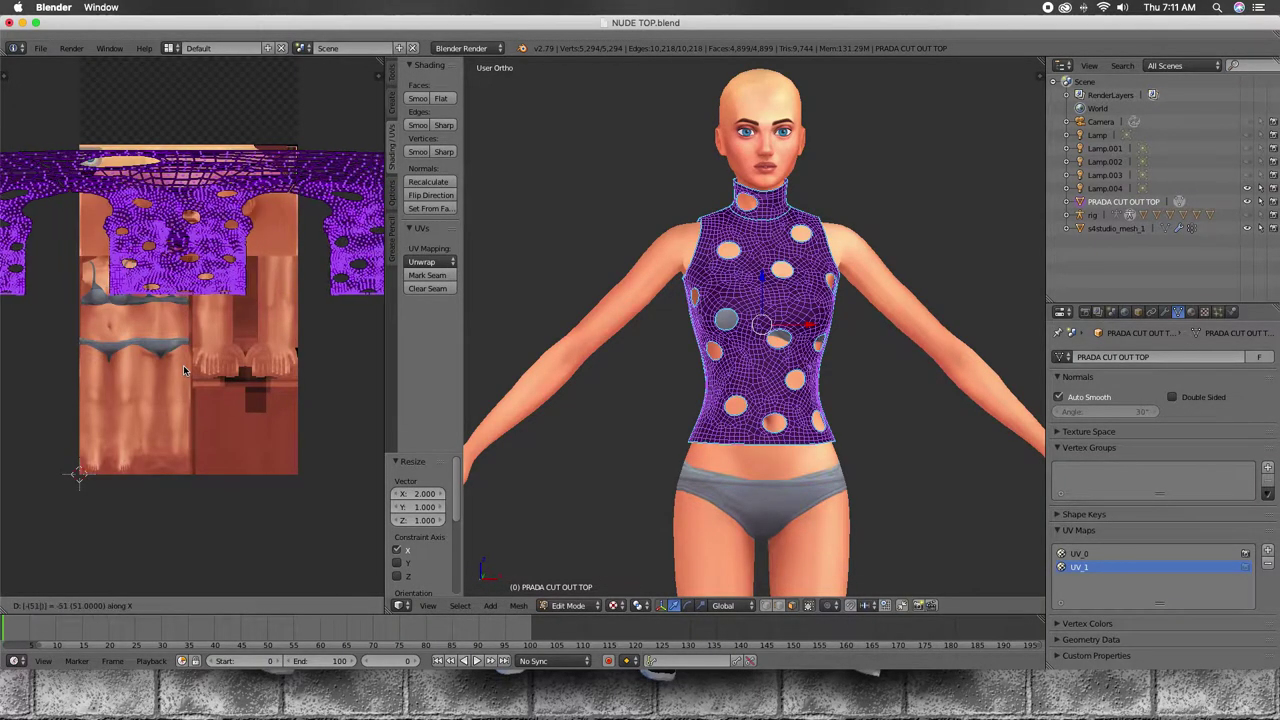
key(Tab)
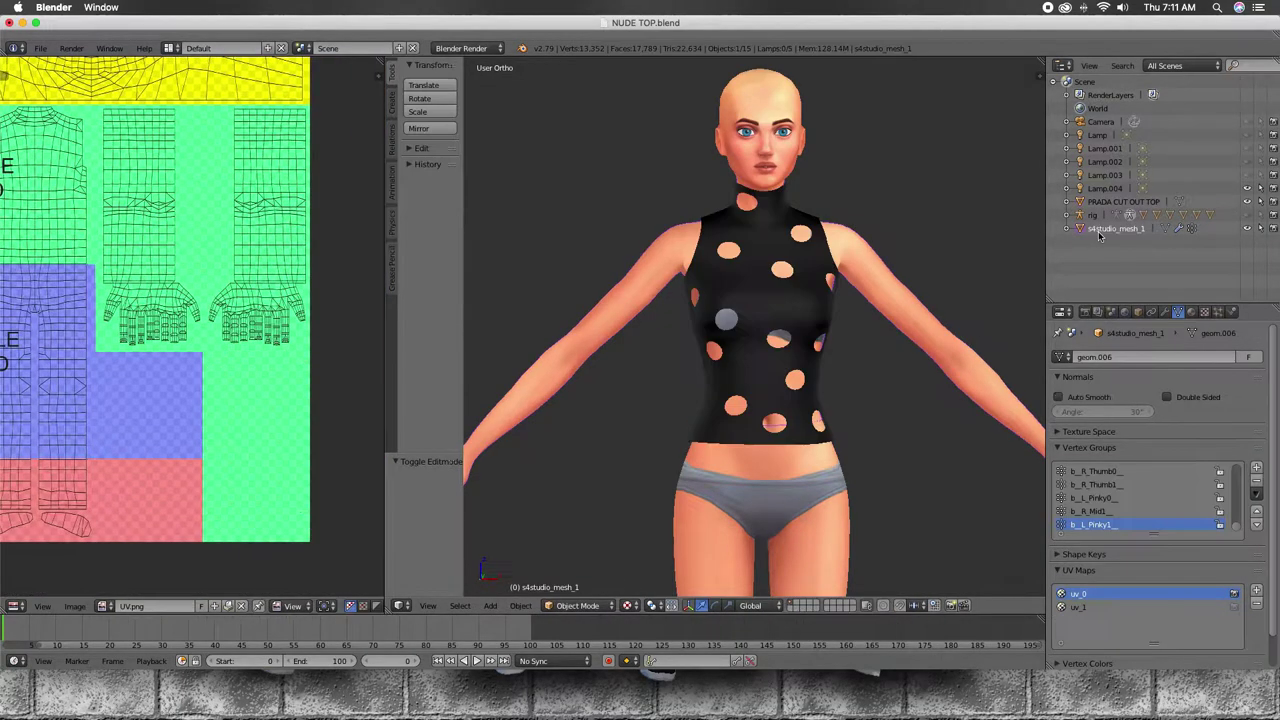
Step: Delete all vertex groups from s4studio_mesh_1
click(1118, 228)
click(1256, 493)
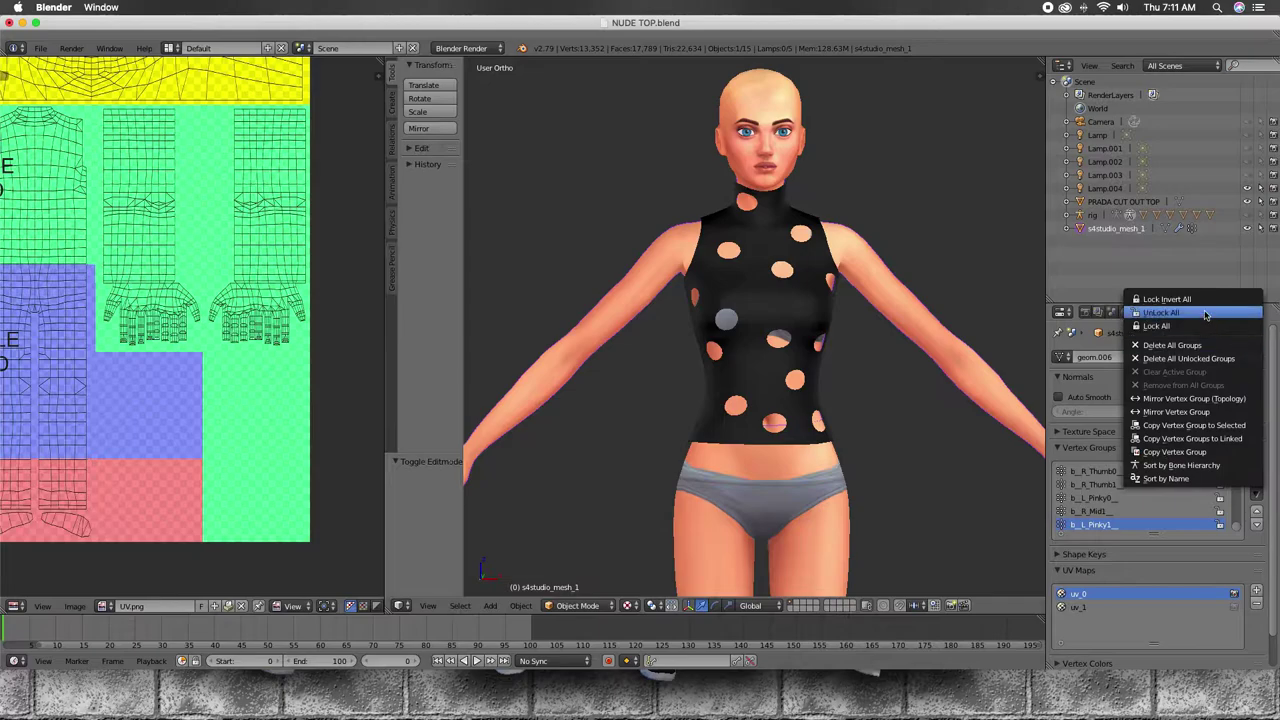
click(1180, 342)
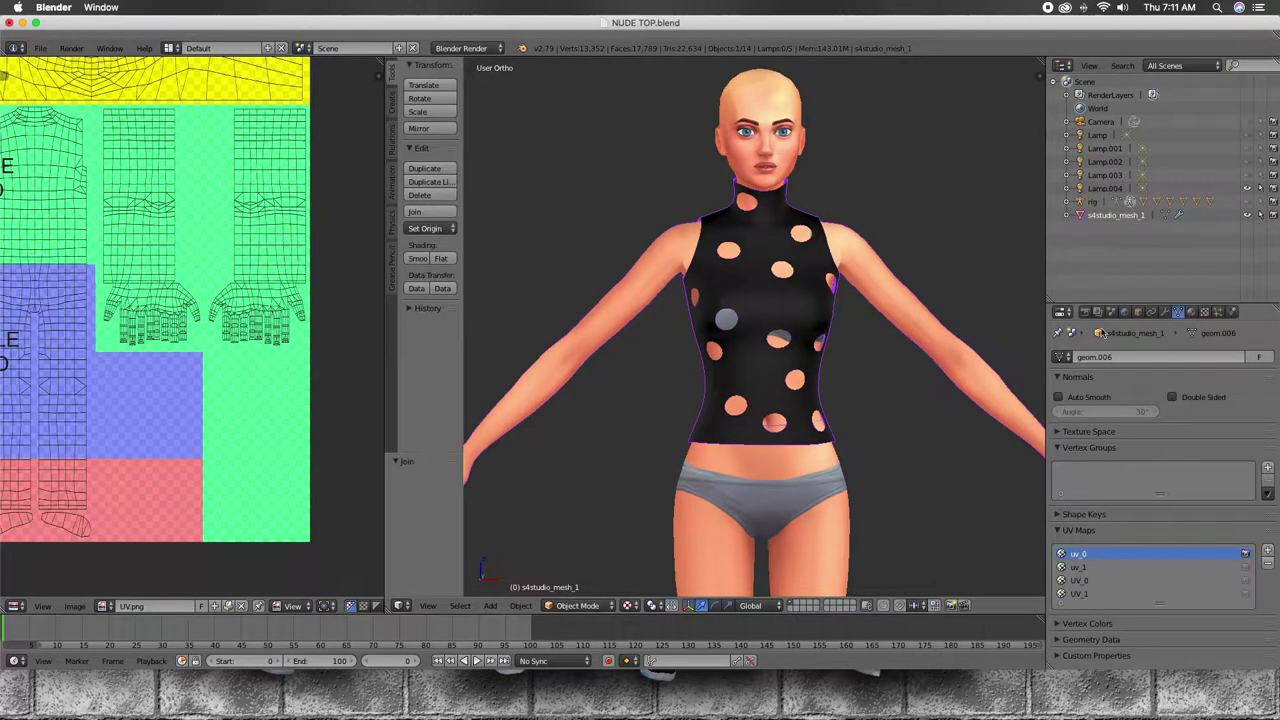
Step: Undo joining the top into the body
click(520, 605)
click(530, 588)
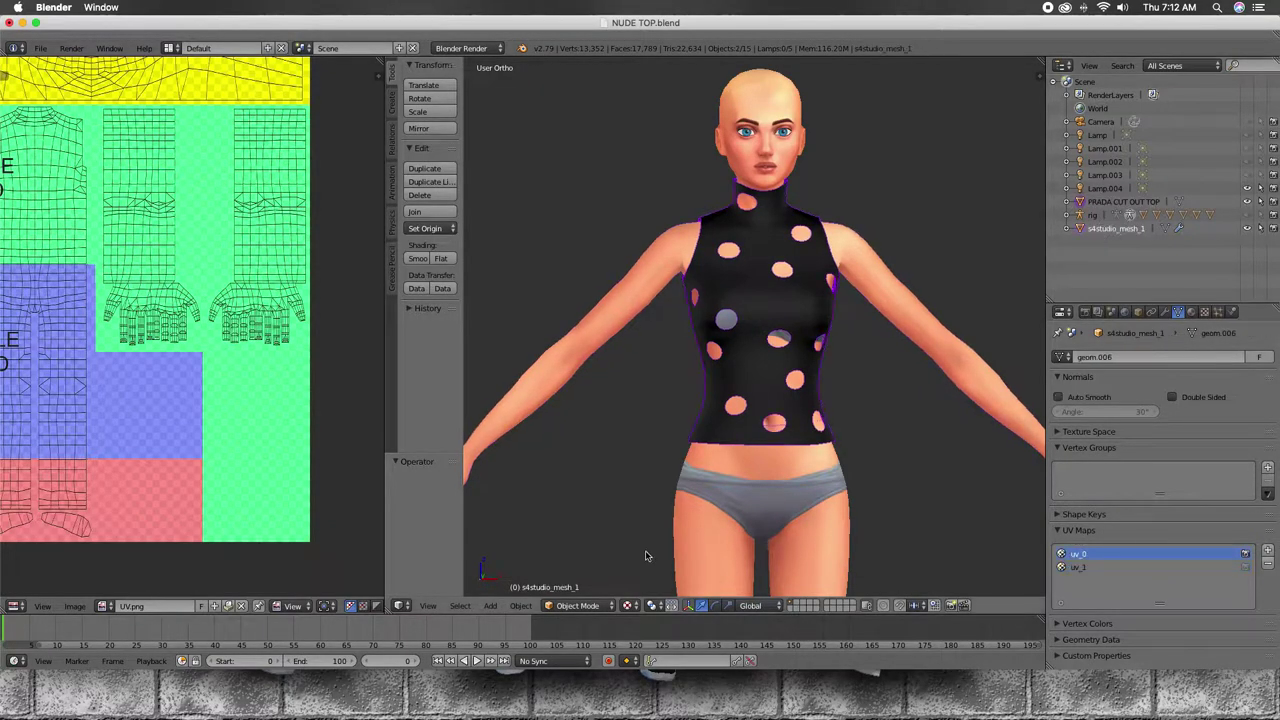
click(40, 48)
Step: Save the file as PRADA CUT TOP.blend in the PRADA CUT OUT OUTFIT folder
click(65, 163)
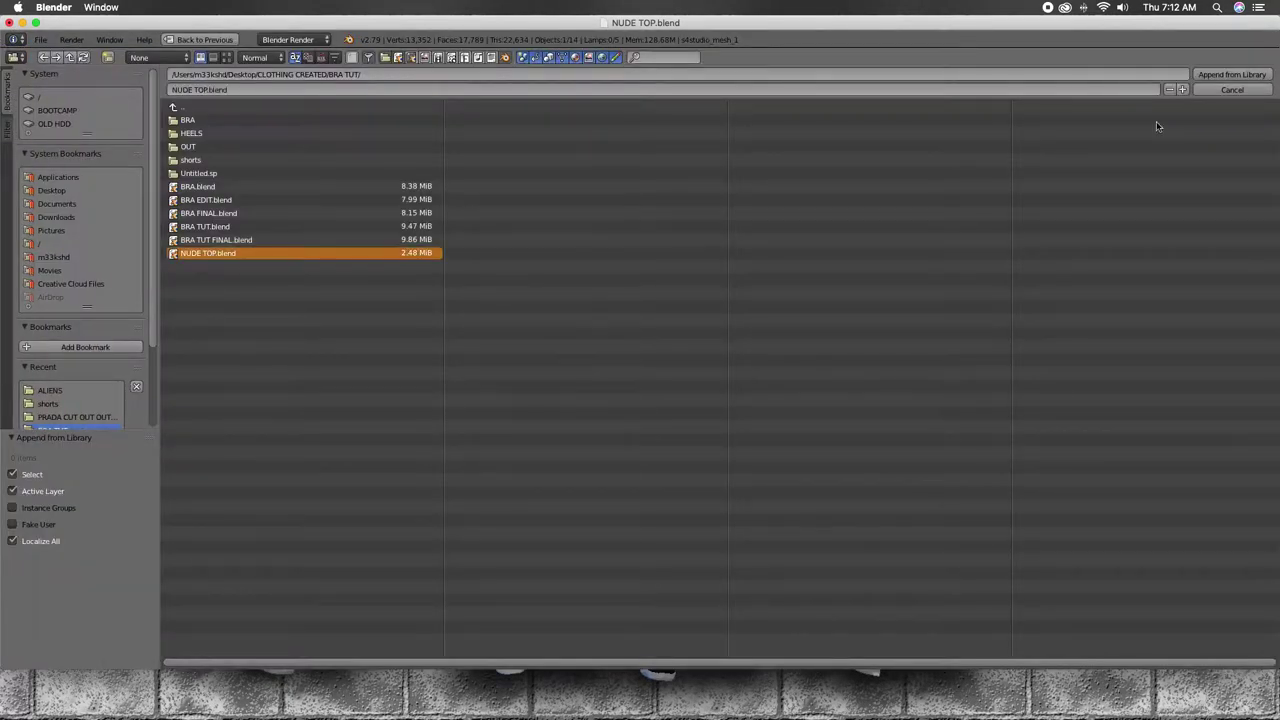
double_click(300, 254)
click(40, 48)
click(64, 164)
text(PRADA CUT TOP)
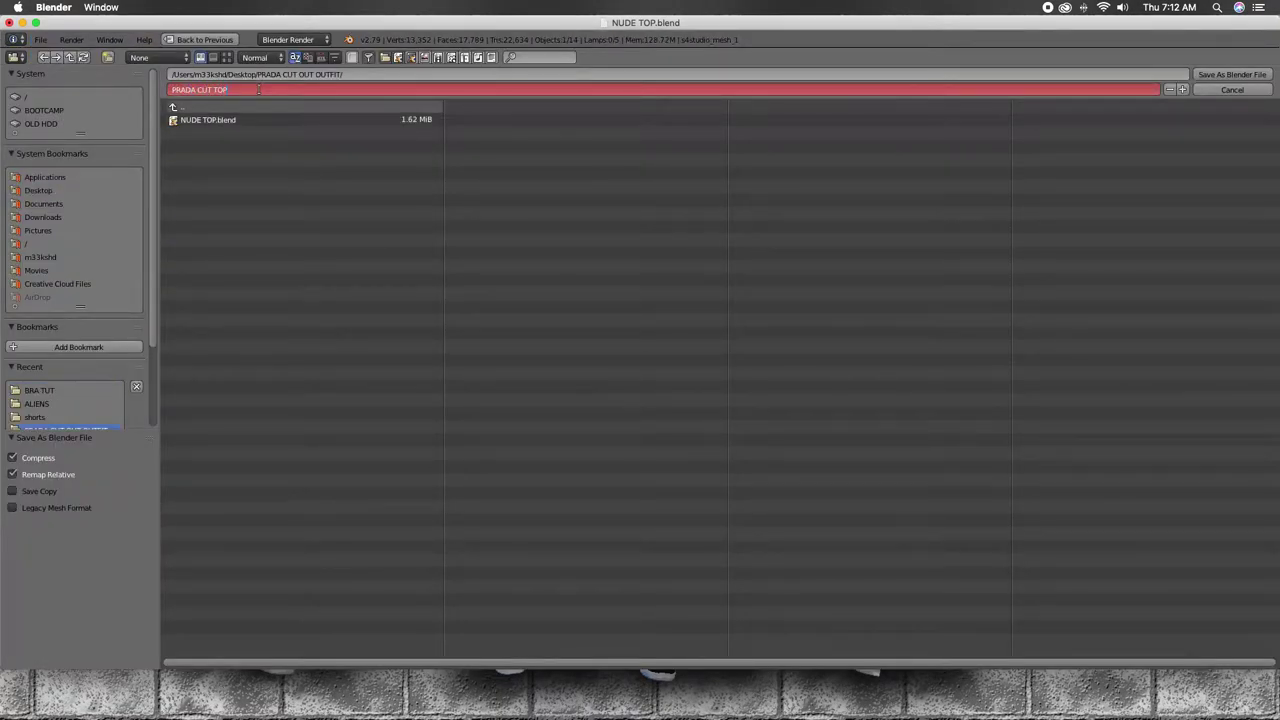
click(1199, 74)
Step: Append the mesh object from NUDE TOP.blend
key(shift+F1)
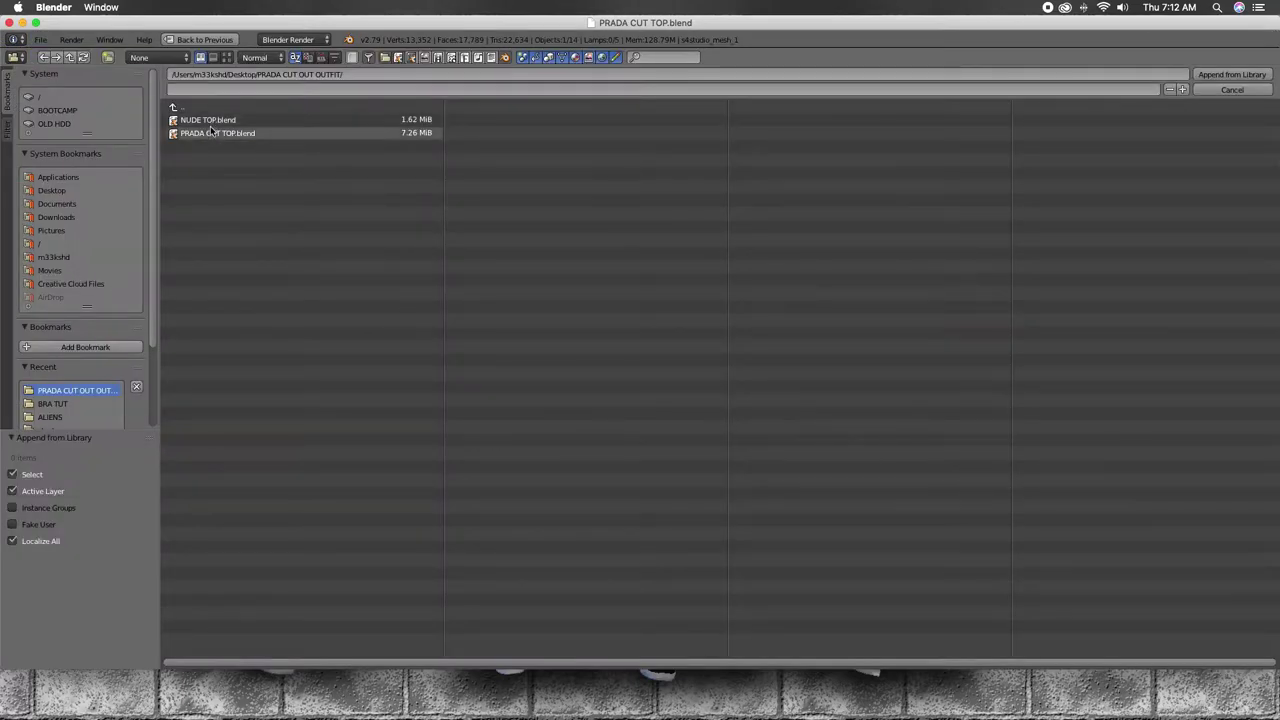
click(211, 121)
click(207, 227)
click(1222, 80)
right_click(1120, 228)
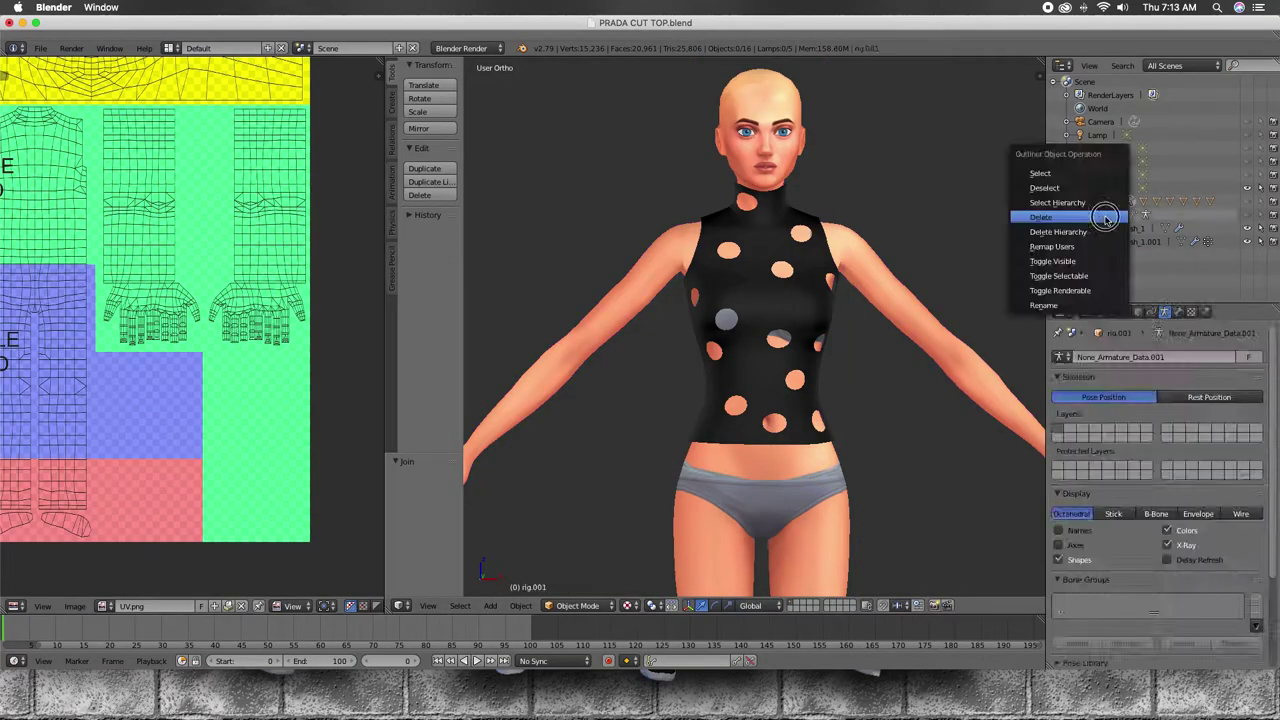
Step: Delete the duplicate rig and transfer the body's weights onto the top in Weight Paint mode
click(1100, 214)
ctrl+click(1115, 214)
click(578, 605)
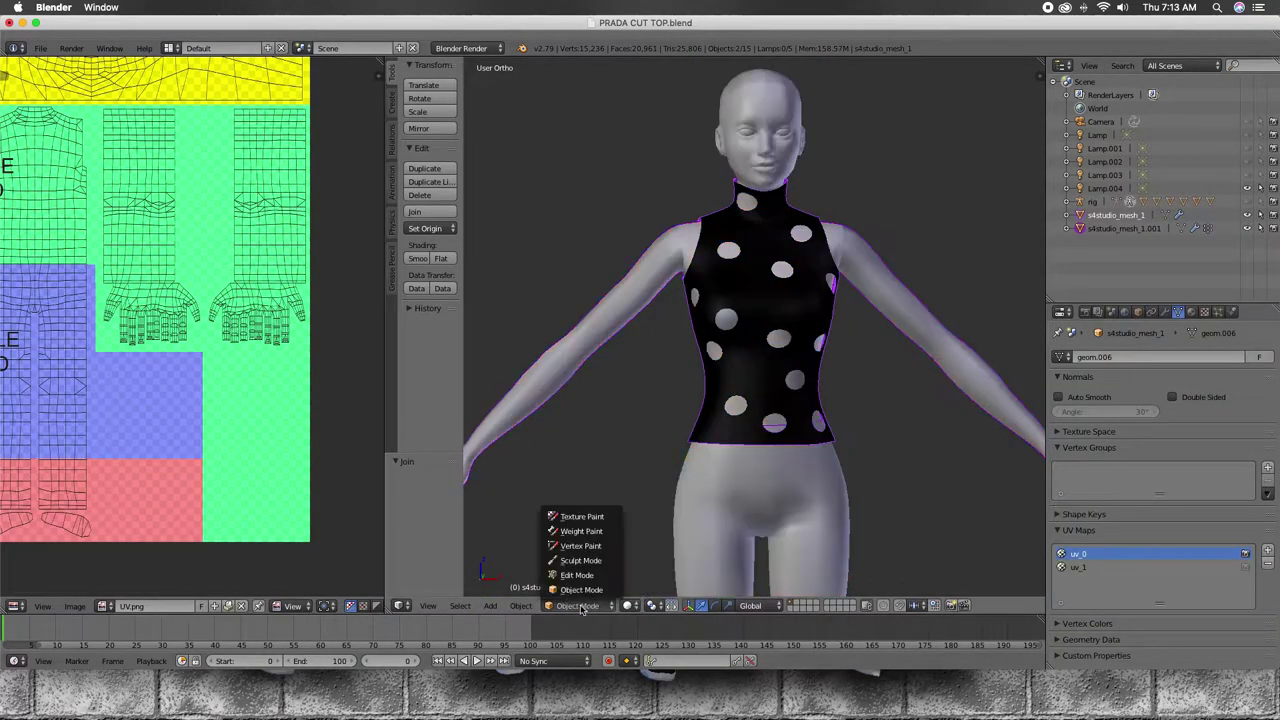
click(575, 531)
scroll(546, 442, down, 3)
click(470, 441)
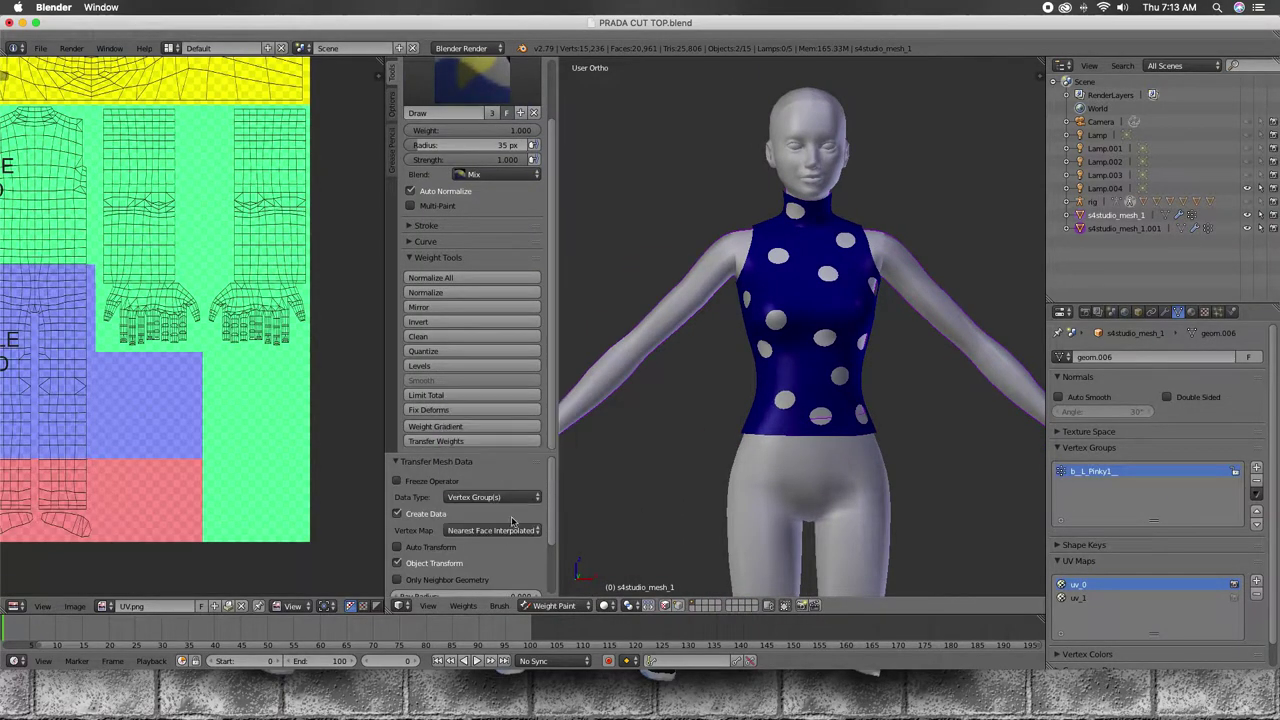
click(495, 547)
click(495, 540)
click(495, 563)
click(495, 540)
Step: Limit weights to 4 per vertex across all groups and delete the extra mesh copy
click(470, 334)
click(470, 485)
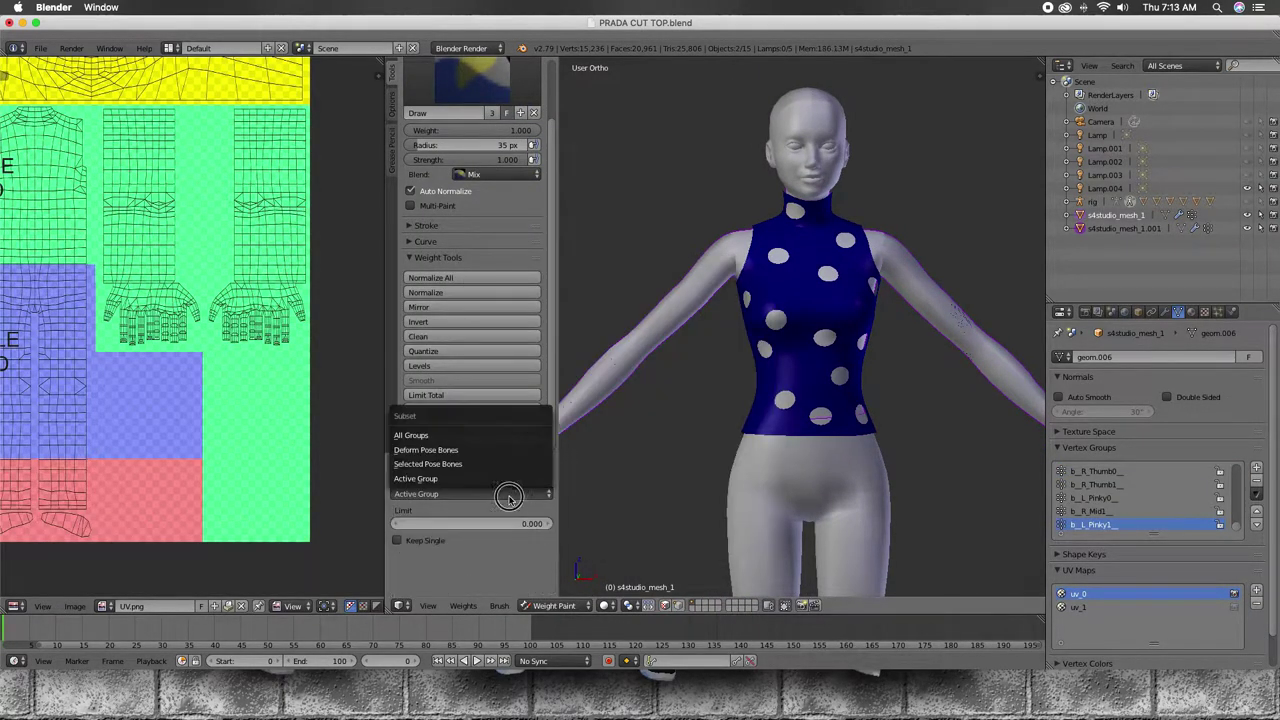
click(470, 470)
right_click(1140, 228)
click(1140, 230)
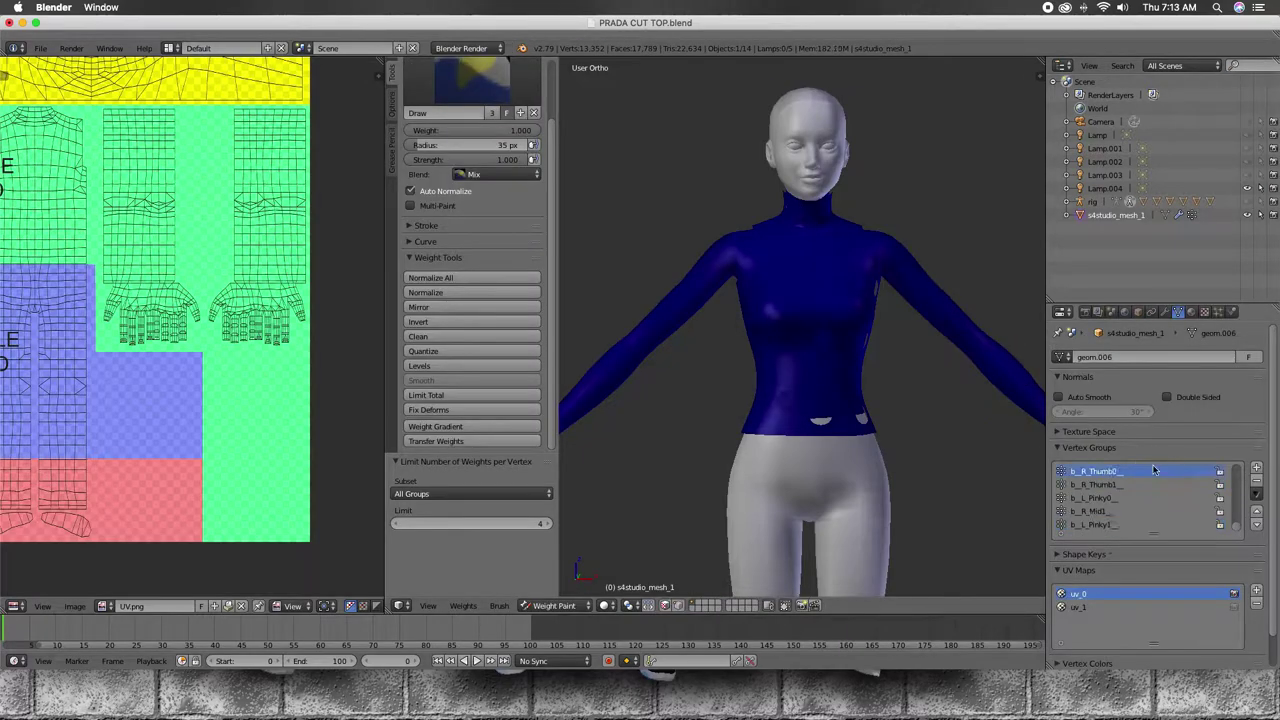
Step: Inspect the b_L_UpperArm, b_CAS_R_Breast, b_Spine0 and b_R_Clavicle weights on the top
scroll(1200, 490, down, 3)
click(1176, 498)
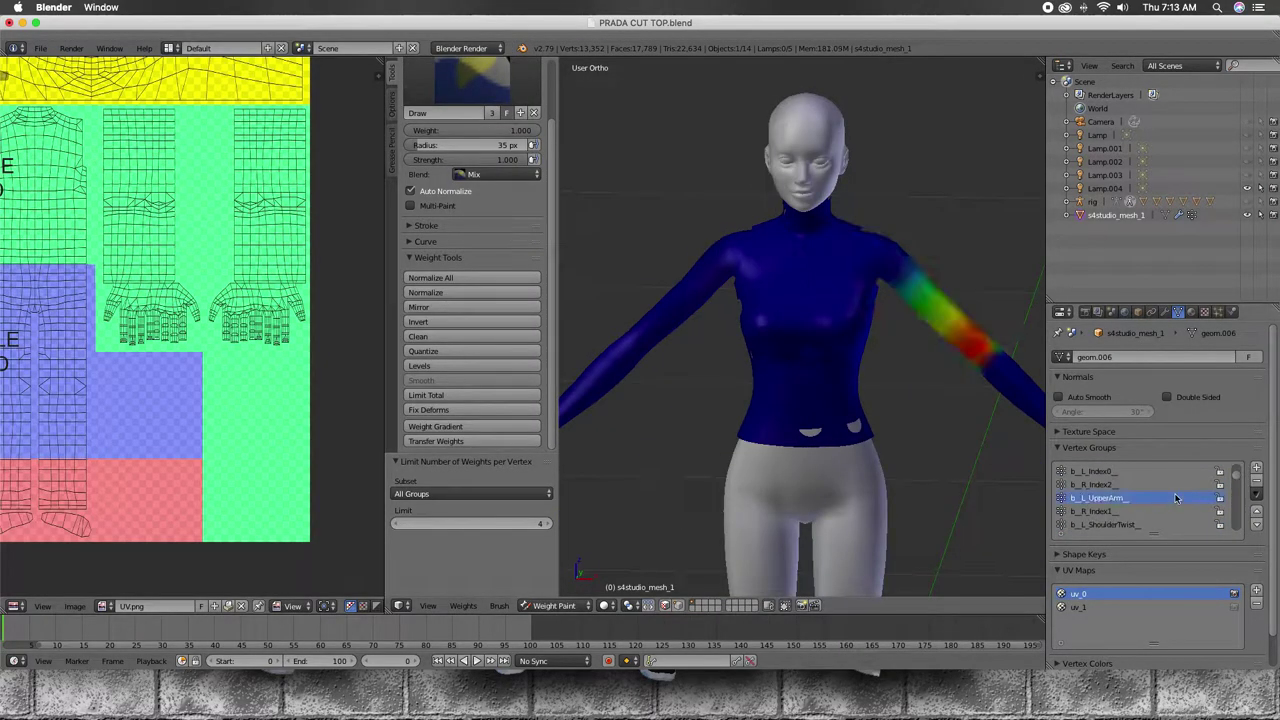
click(1110, 471)
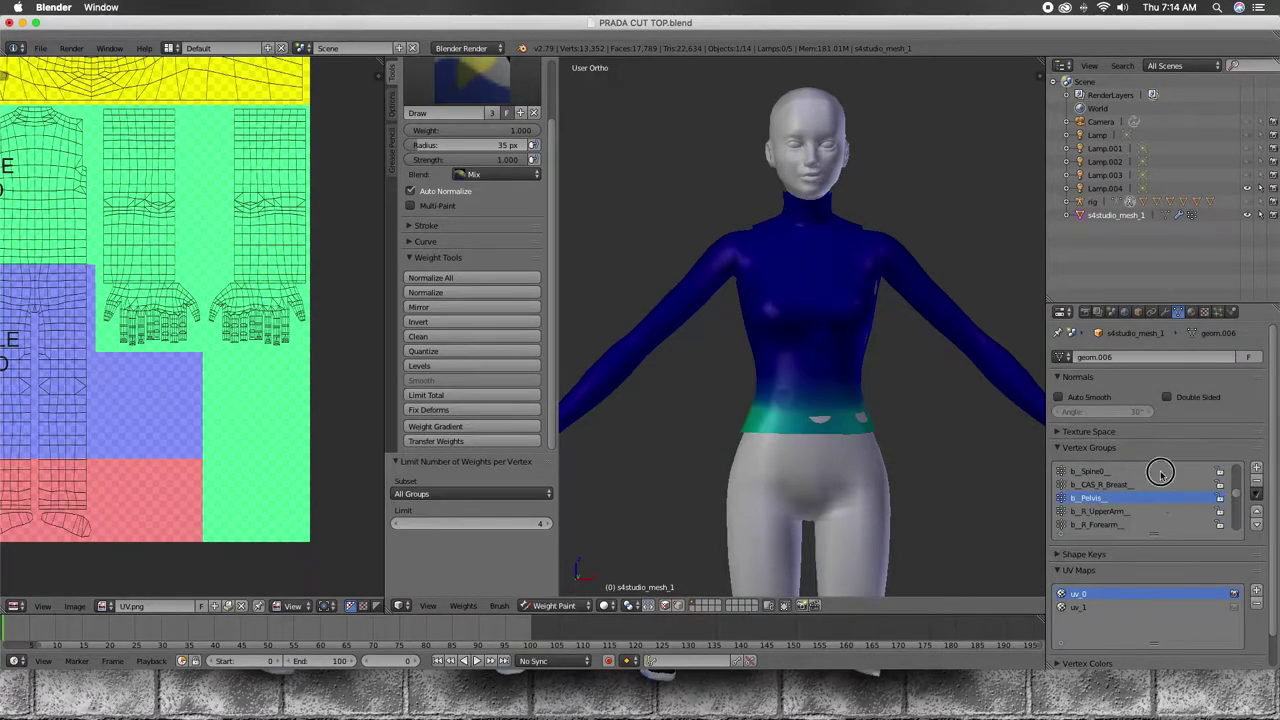
click(1160, 472)
scroll(1150, 490, up, 1)
click(1100, 471)
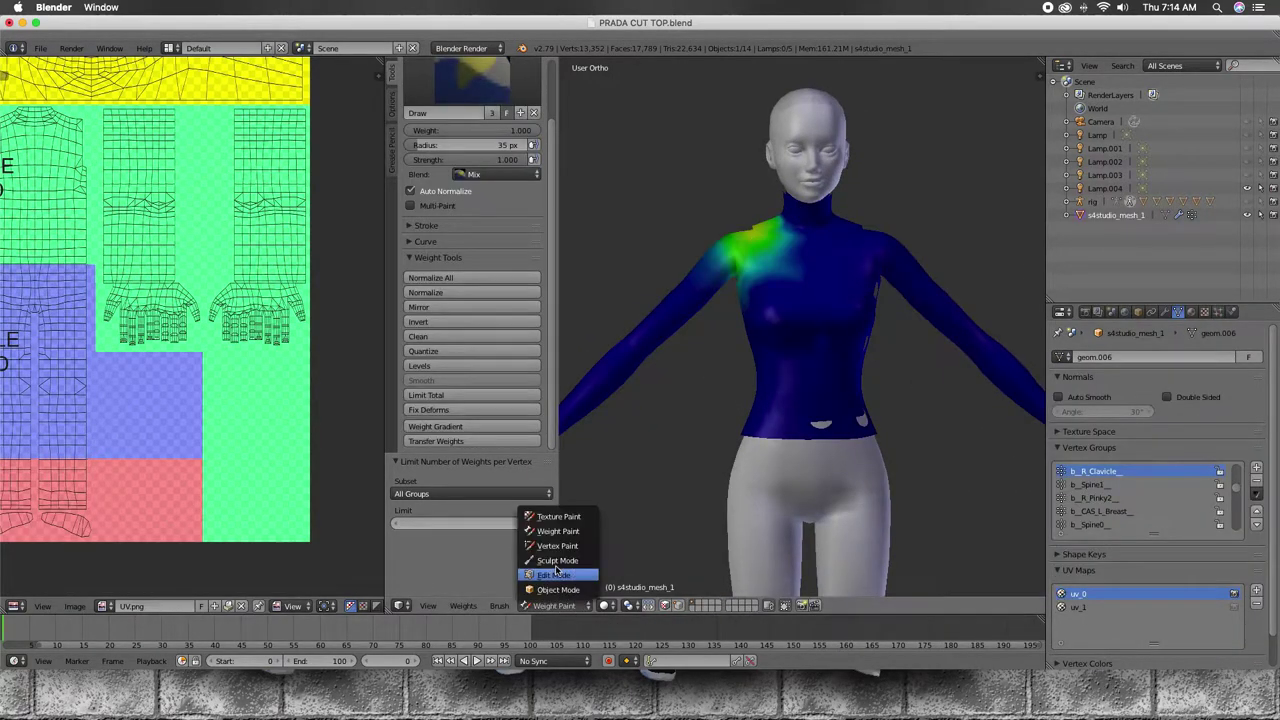
Step: Fill the top's vertex colours with solid green in Vertex Paint mode
click(557, 545)
click(592, 605)
click(600, 568)
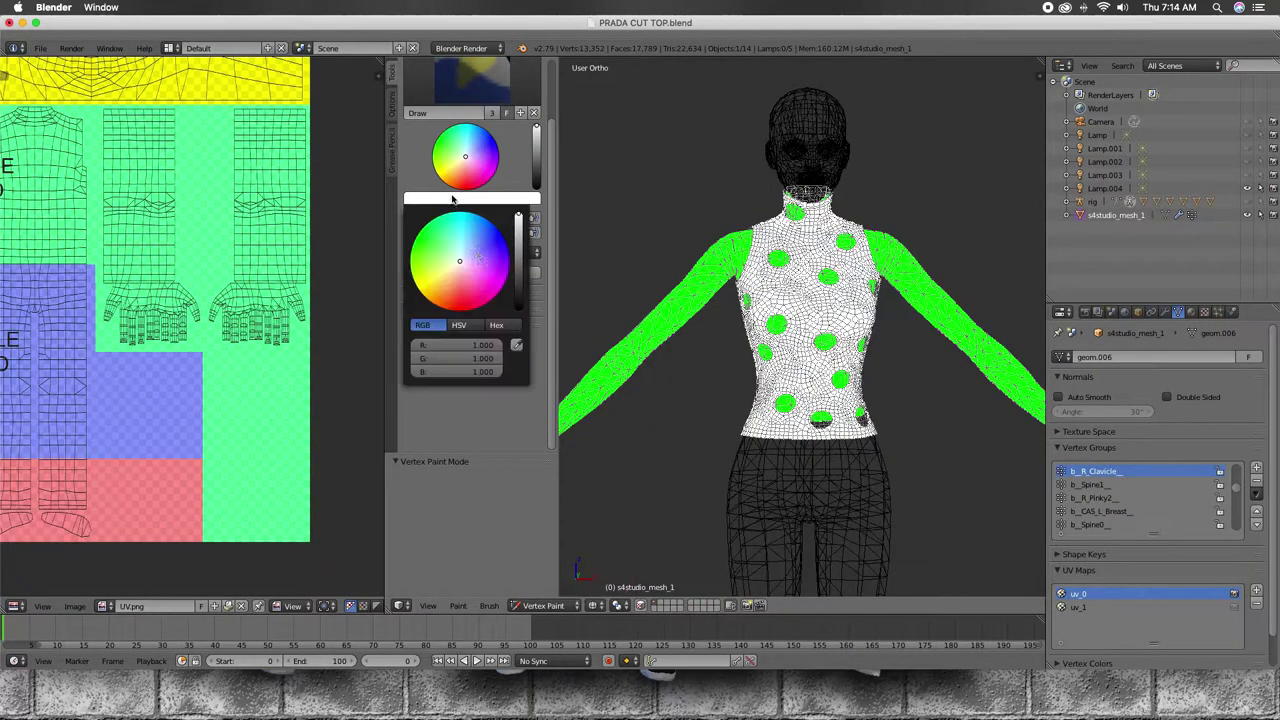
click(460, 606)
click(490, 557)
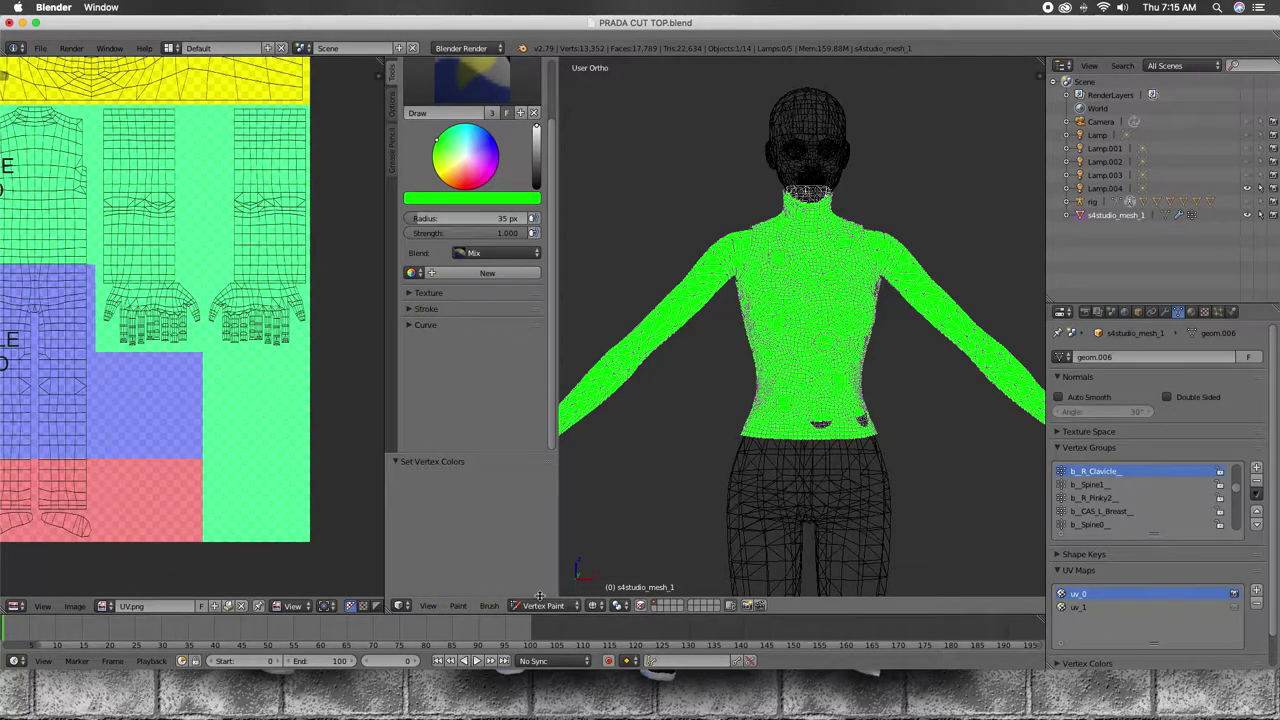
click(592, 605)
Step: Return to Object Mode and save the file as PRADA CUT TOP FINAL.blend
click(625, 557)
click(543, 605)
click(555, 582)
click(40, 48)
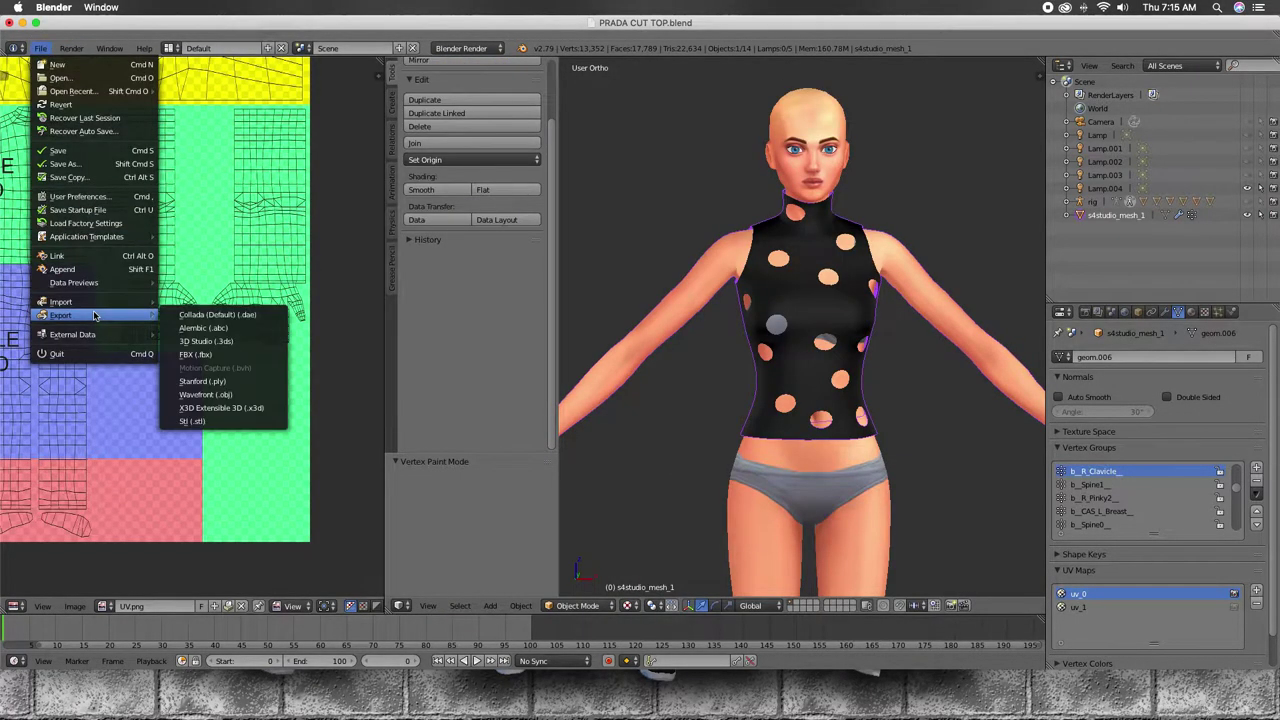
click(64, 163)
key(Return)
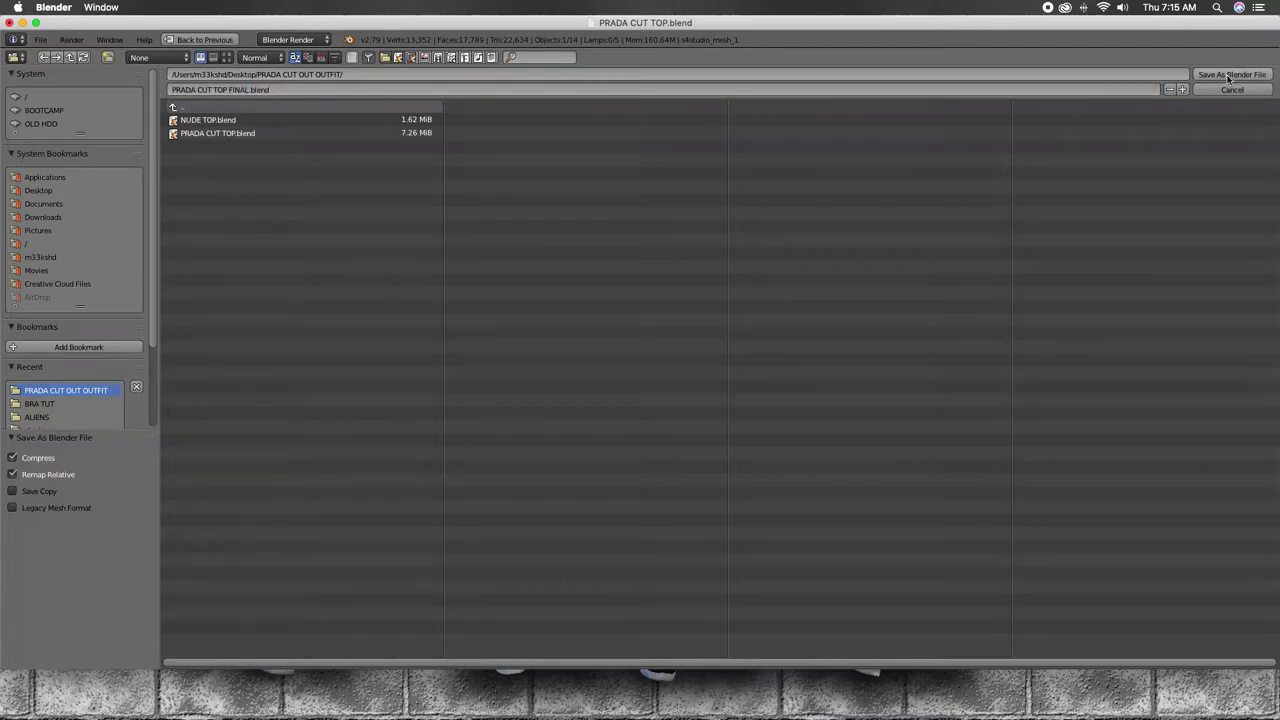
Step: Delete the top's sleeve faces in Edit Mode
click(577, 605)
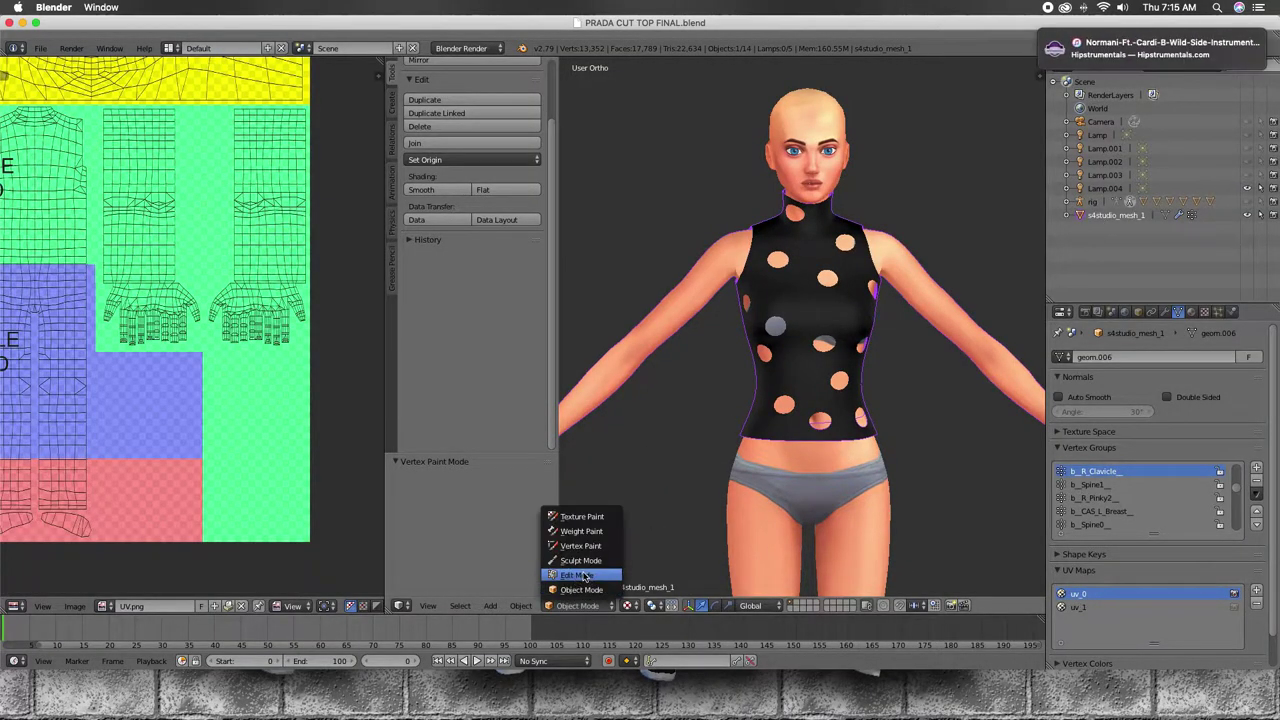
click(585, 563)
key(a)
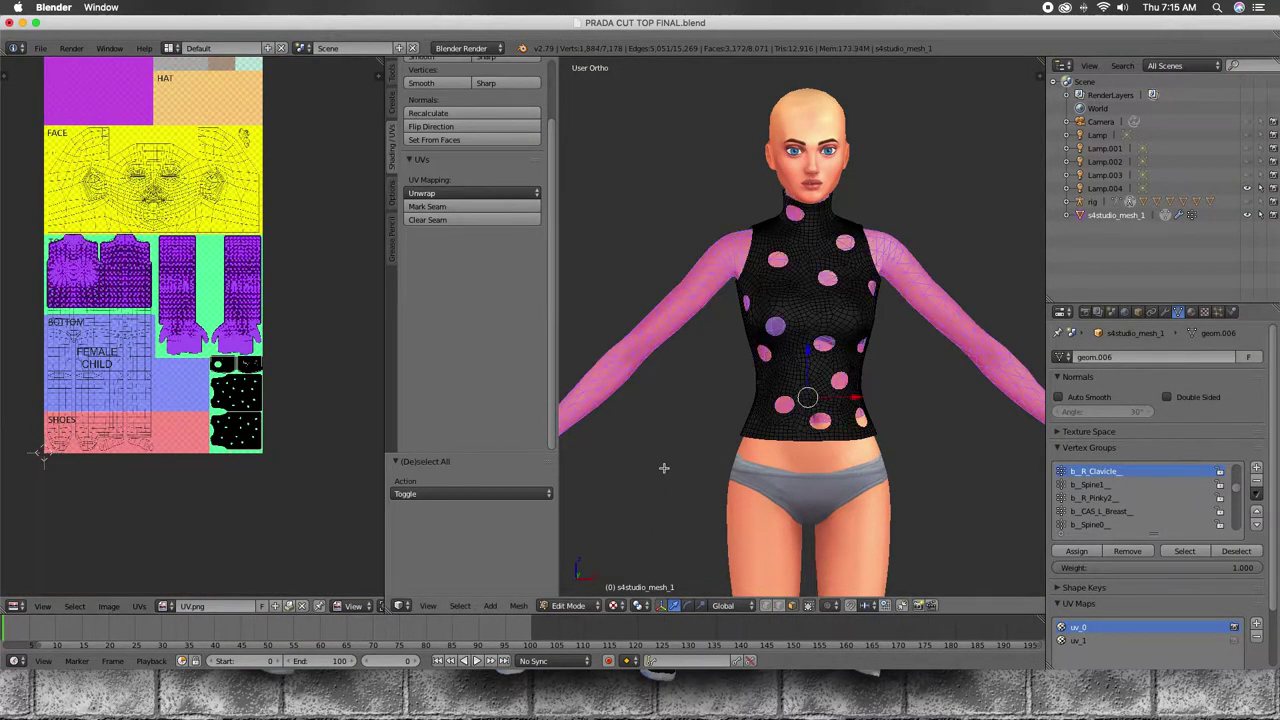
key(x)
click(643, 455)
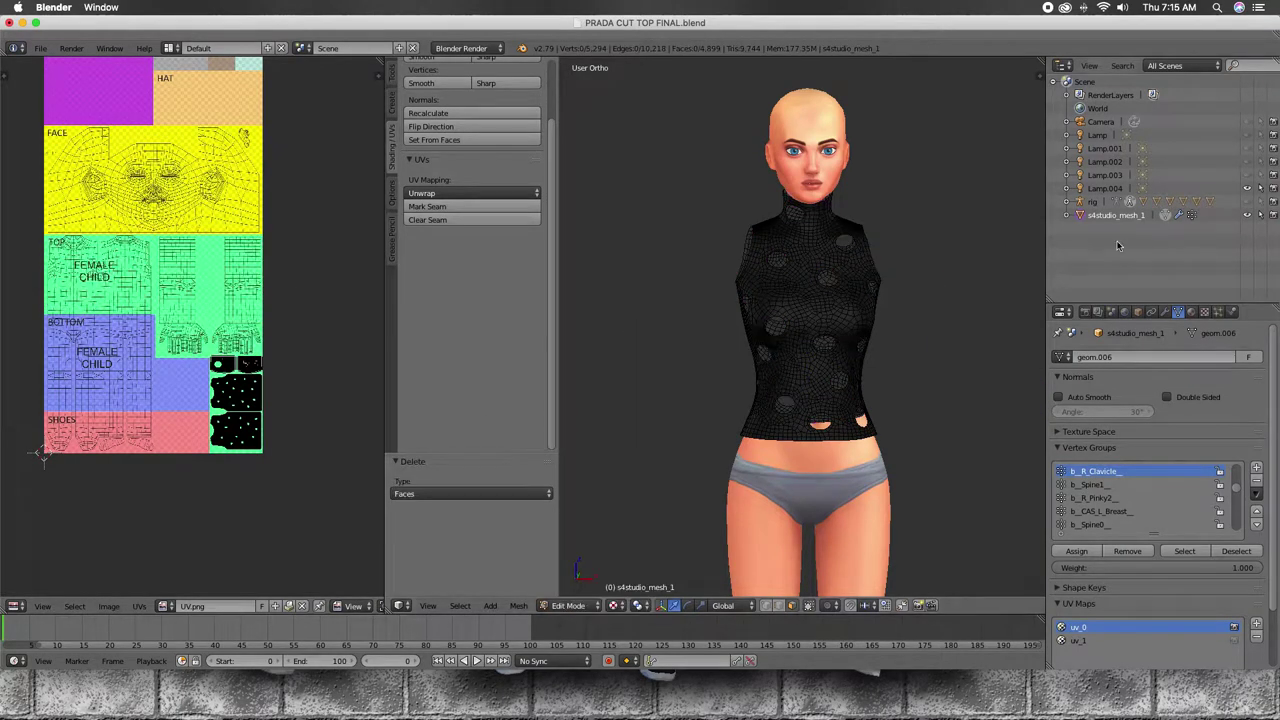
key(Tab)
Step: Delete the rig and select the whole top mesh in Edit Mode
right_click(1098, 214)
click(1098, 218)
right_click(1098, 216)
click(1098, 219)
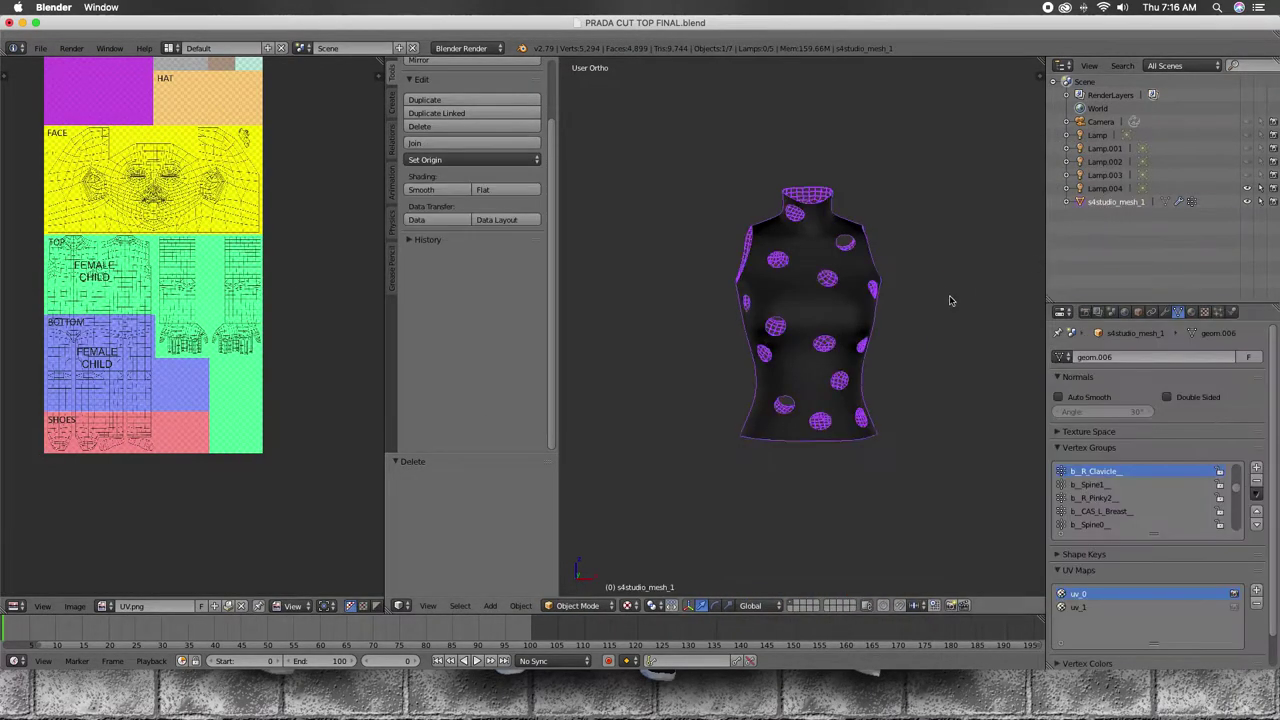
click(578, 605)
click(578, 582)
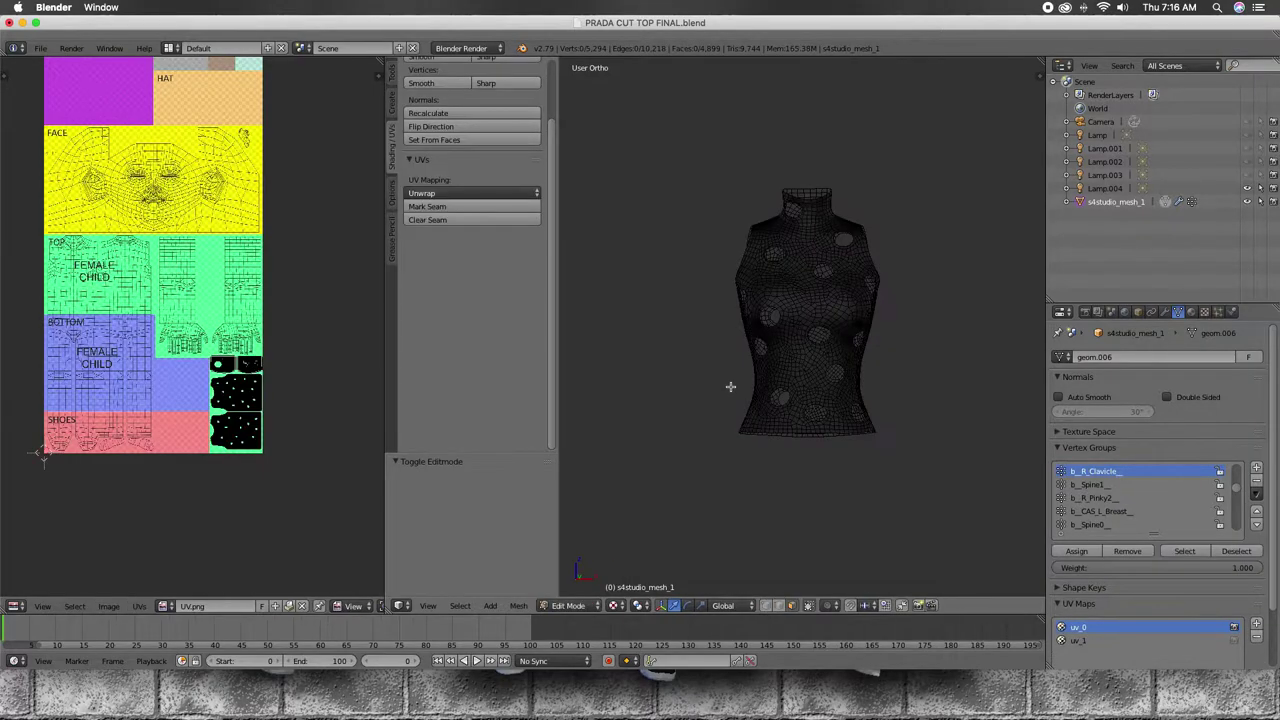
key(a)
Step: Export the top as Wavefront PRADA CUT TOP FINAL.obj
click(40, 48)
click(220, 400)
click(245, 90)
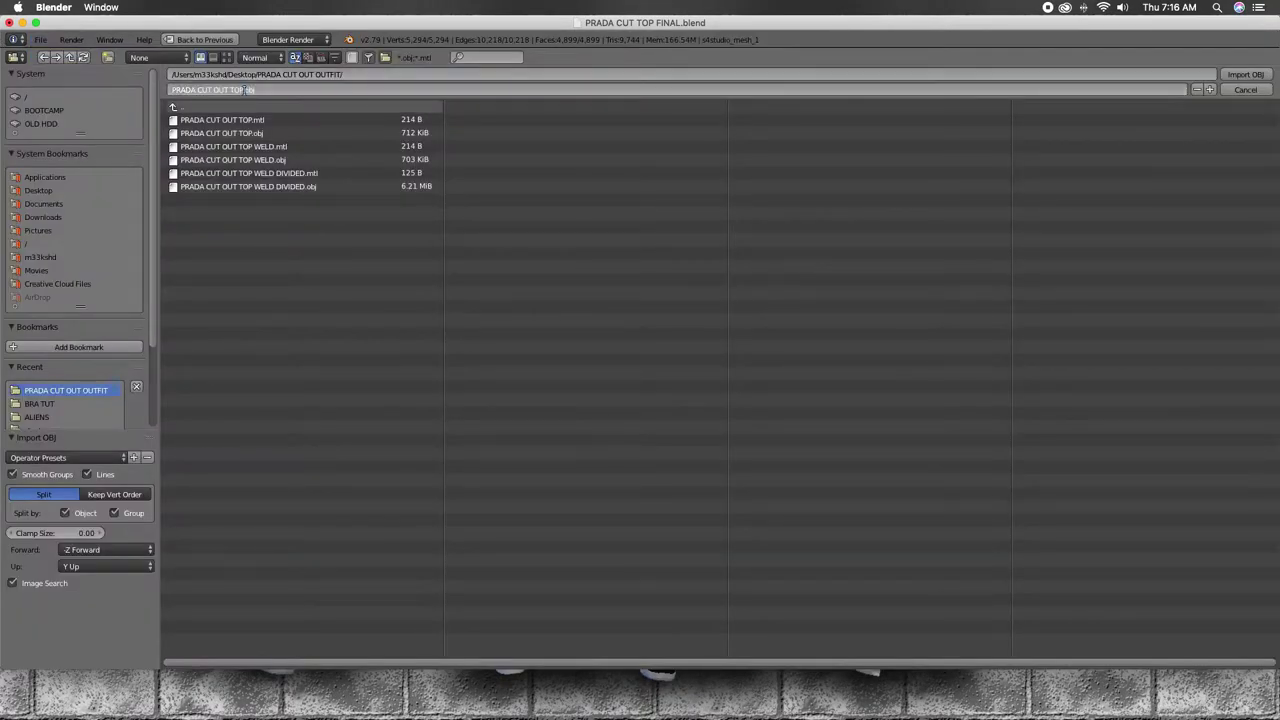
key(Return)
click(40, 48)
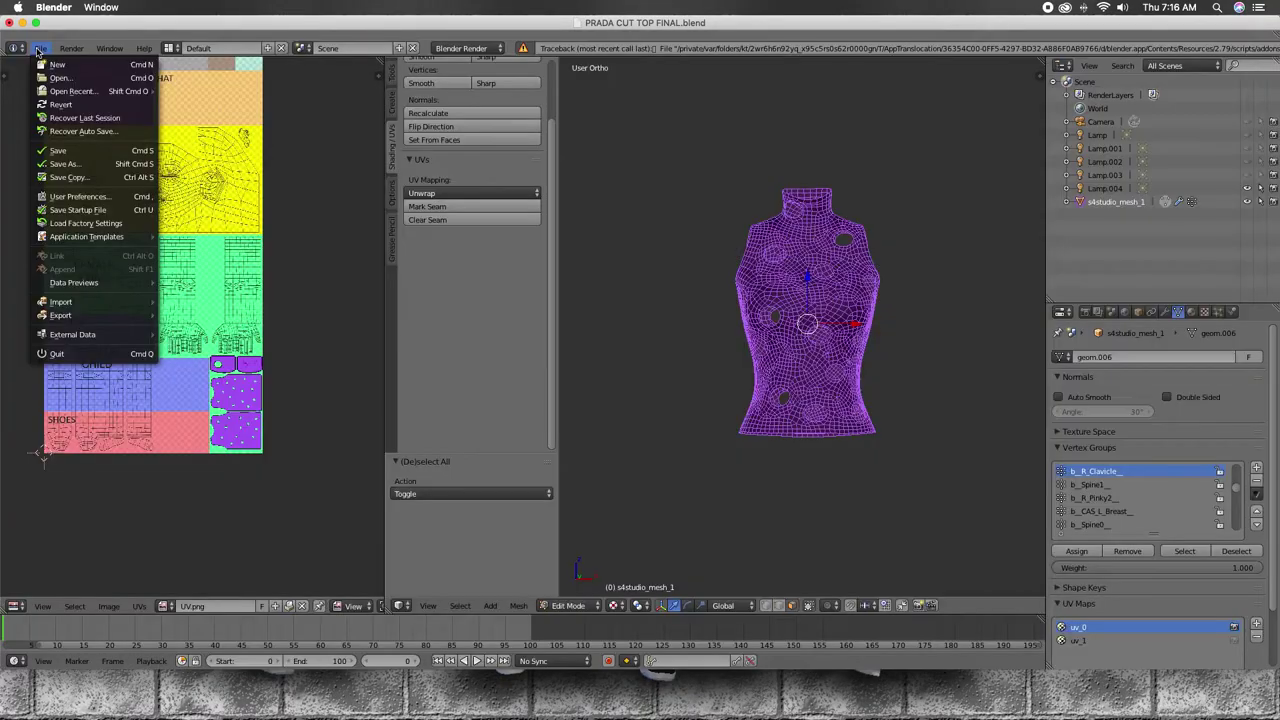
click(228, 384)
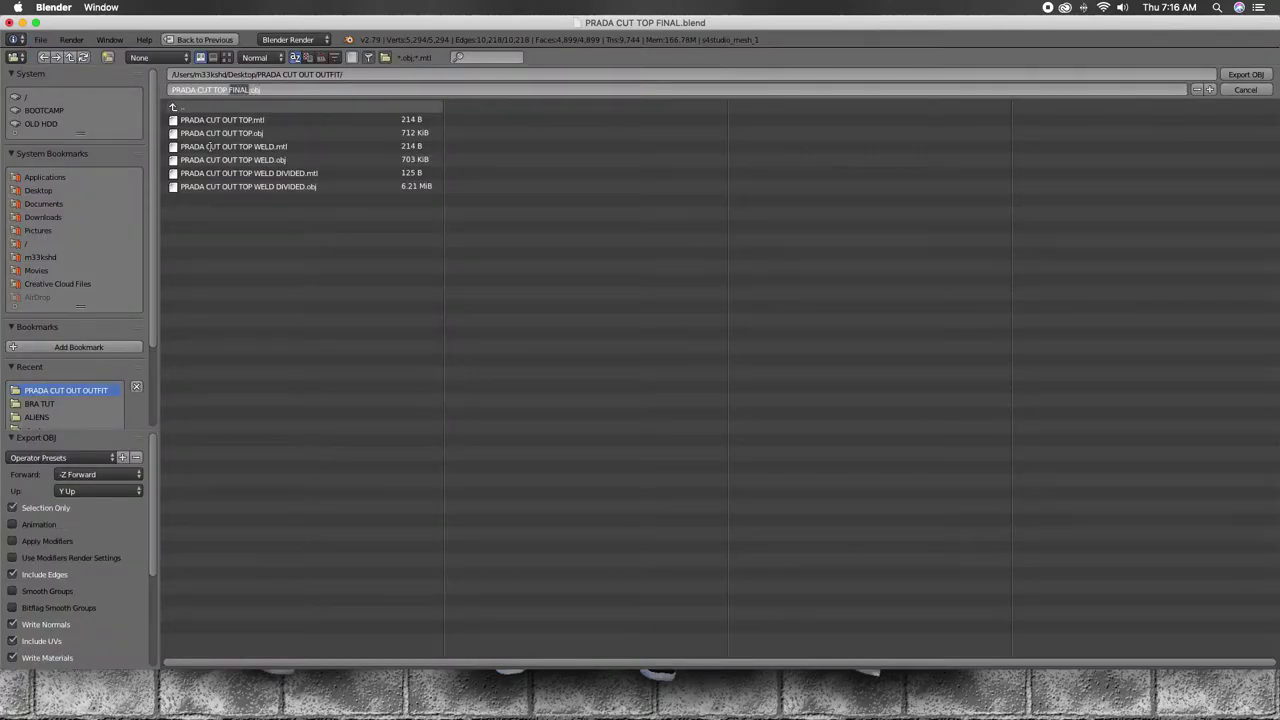
key(Return)
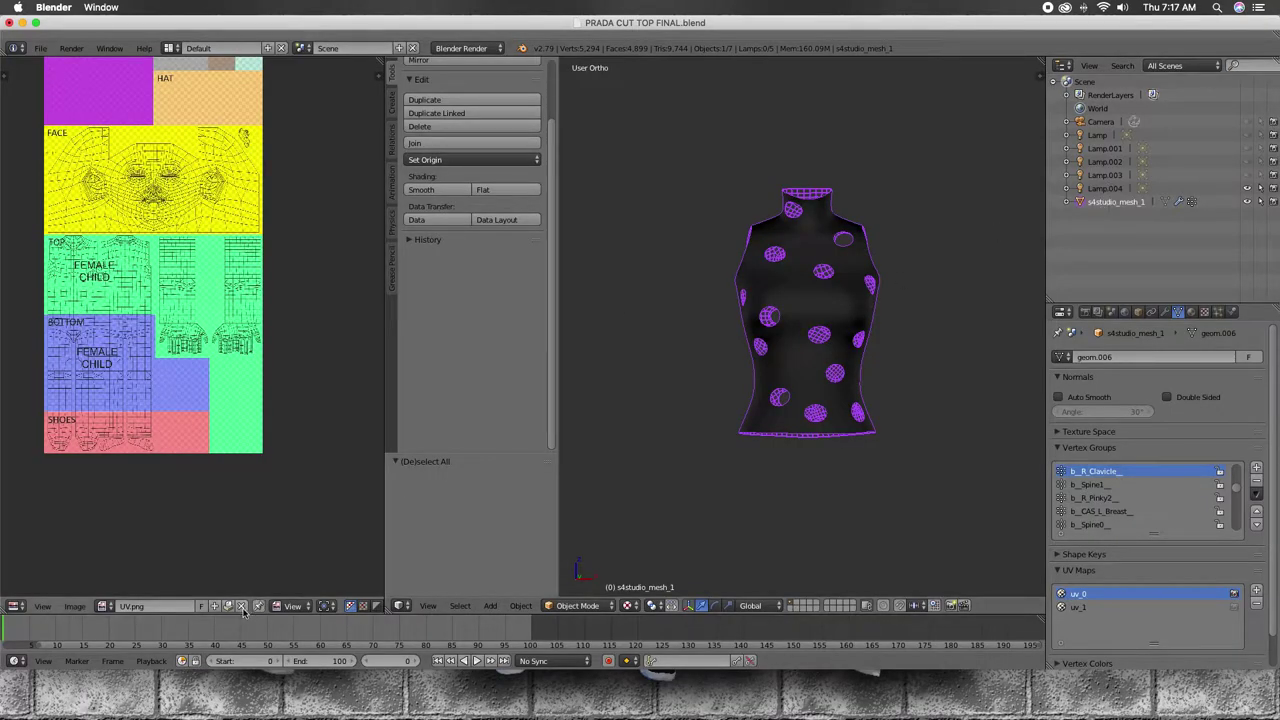
Step: Create a new 2048x4096 blank image with the whole top mesh selected
click(578, 605)
click(575, 583)
click(205, 606)
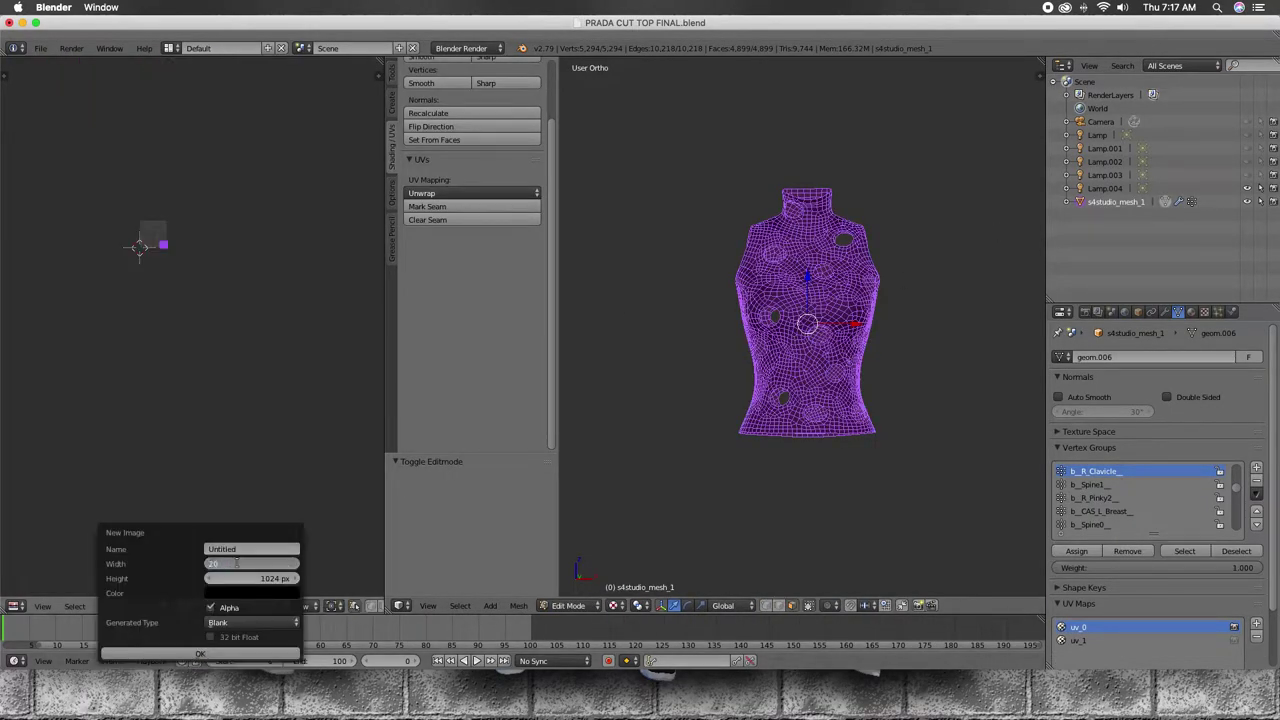
key(Return)
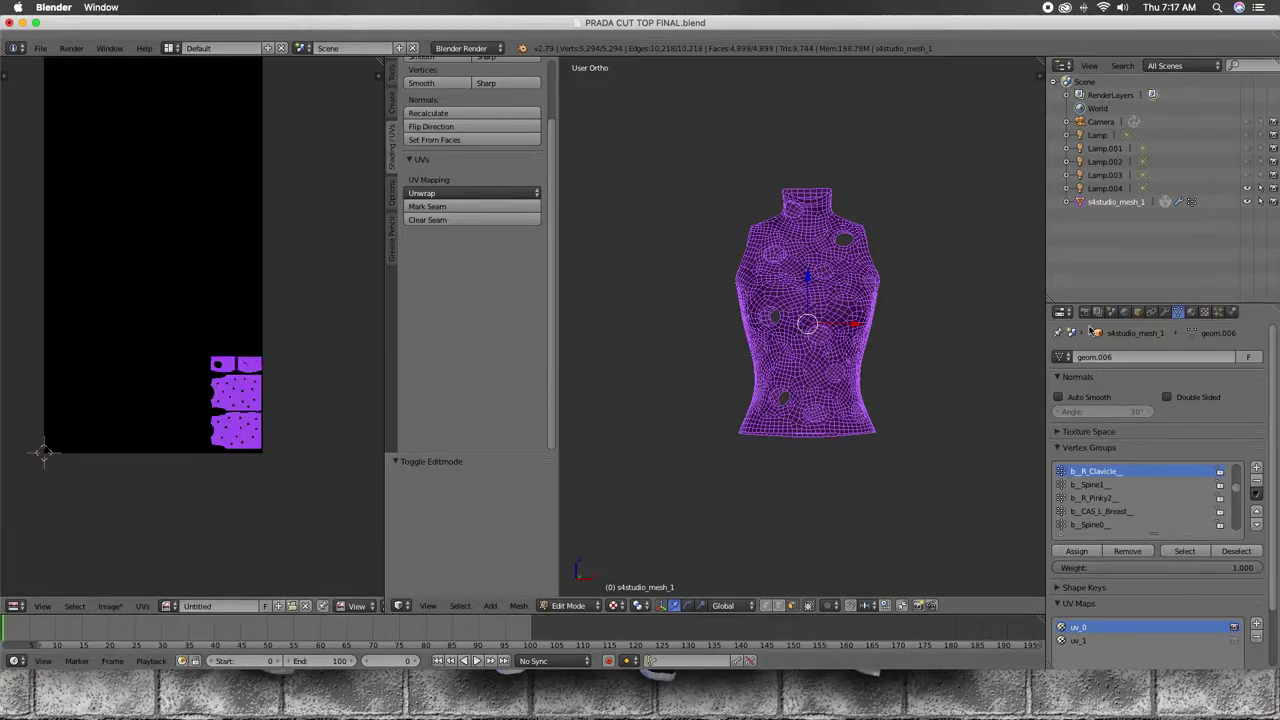
Step: Raise the World environment lighting energy to 2.3 for the AO bake
click(1085, 312)
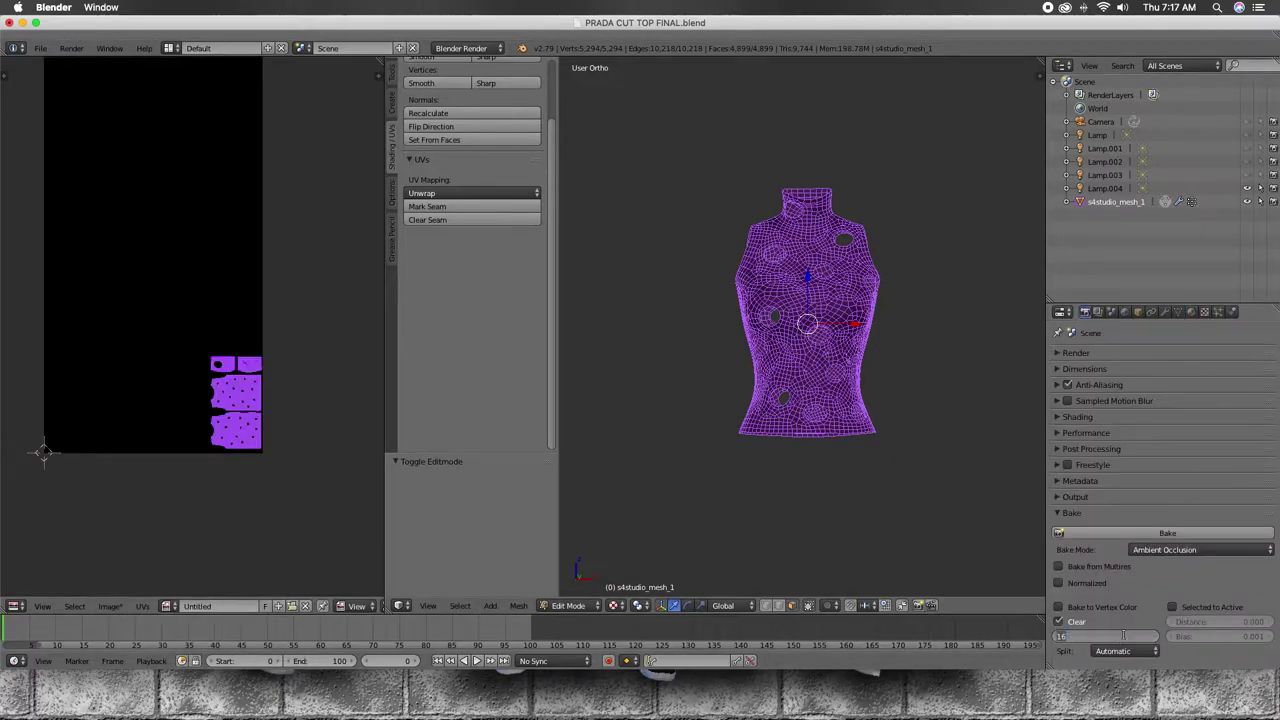
scroll(1068, 466, down, 3)
click(1200, 443)
click(1220, 420)
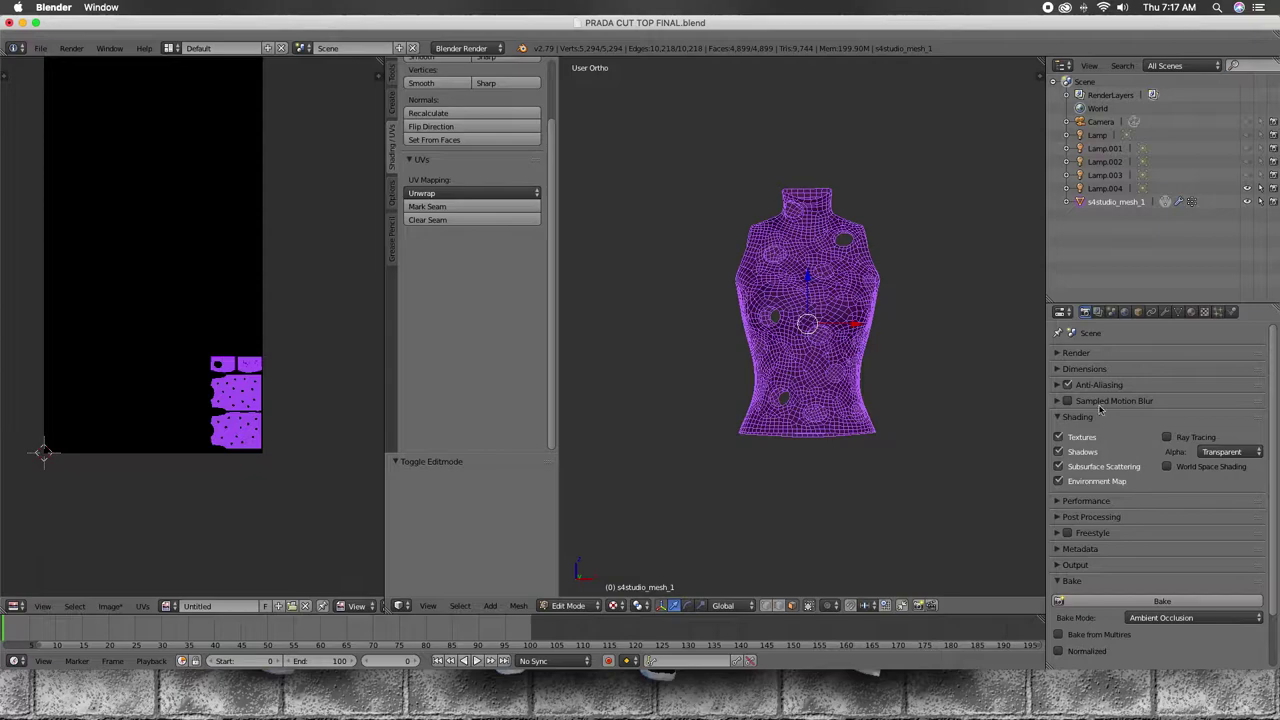
click(1126, 311)
click(1130, 471)
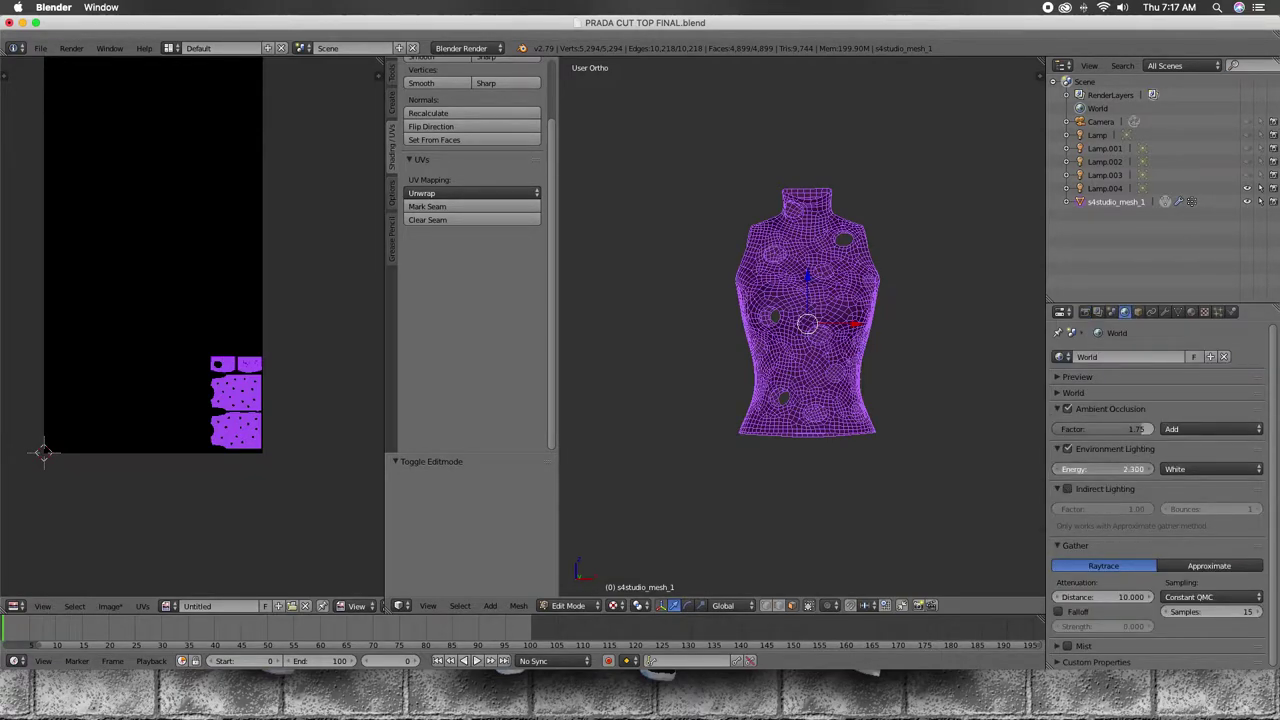
Step: Bake ambient occlusion onto the top's UV layout in Object Mode
click(1085, 312)
key(Tab)
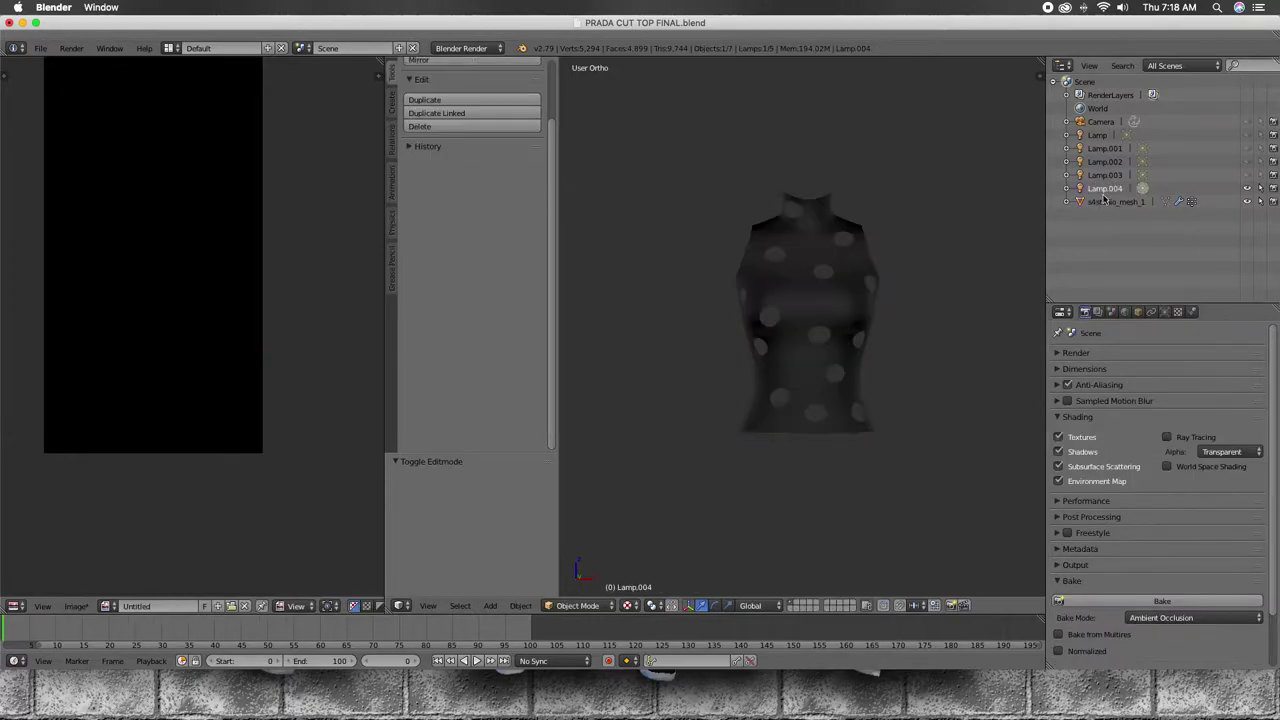
click(1162, 600)
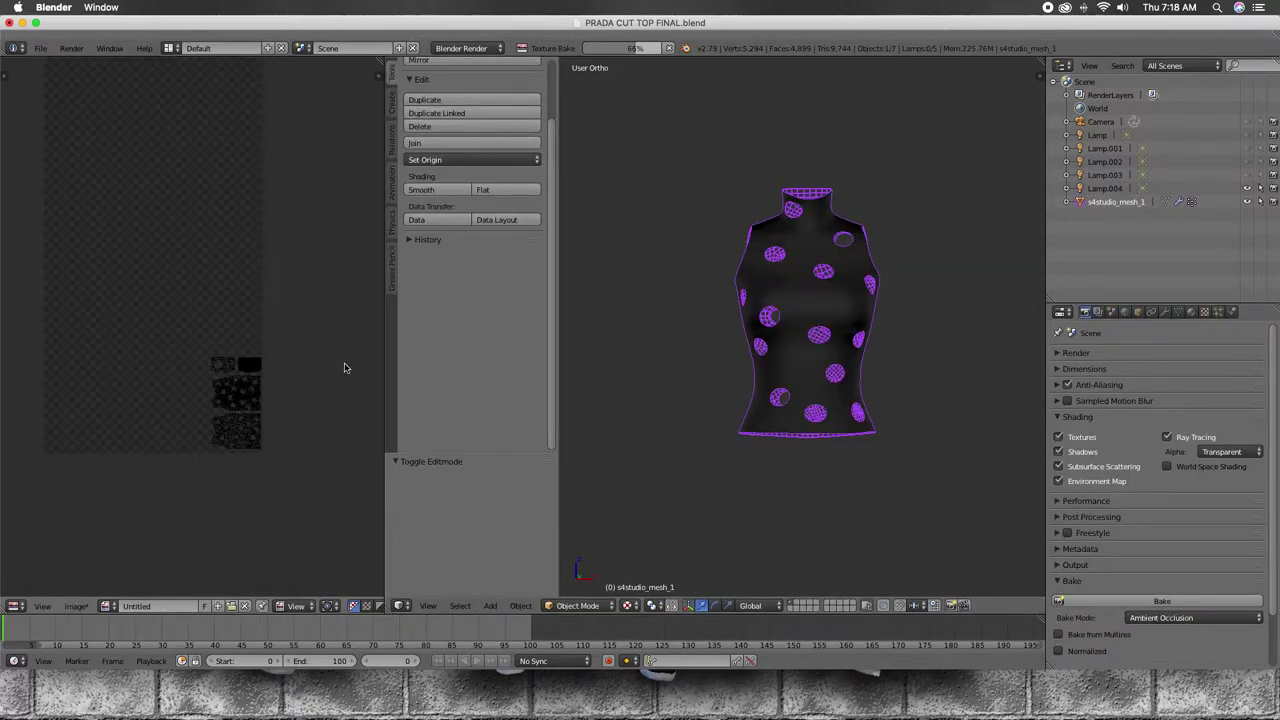
scroll(291, 283, up, 5)
scroll(266, 257, up, 3)
scroll(194, 432, down, 3)
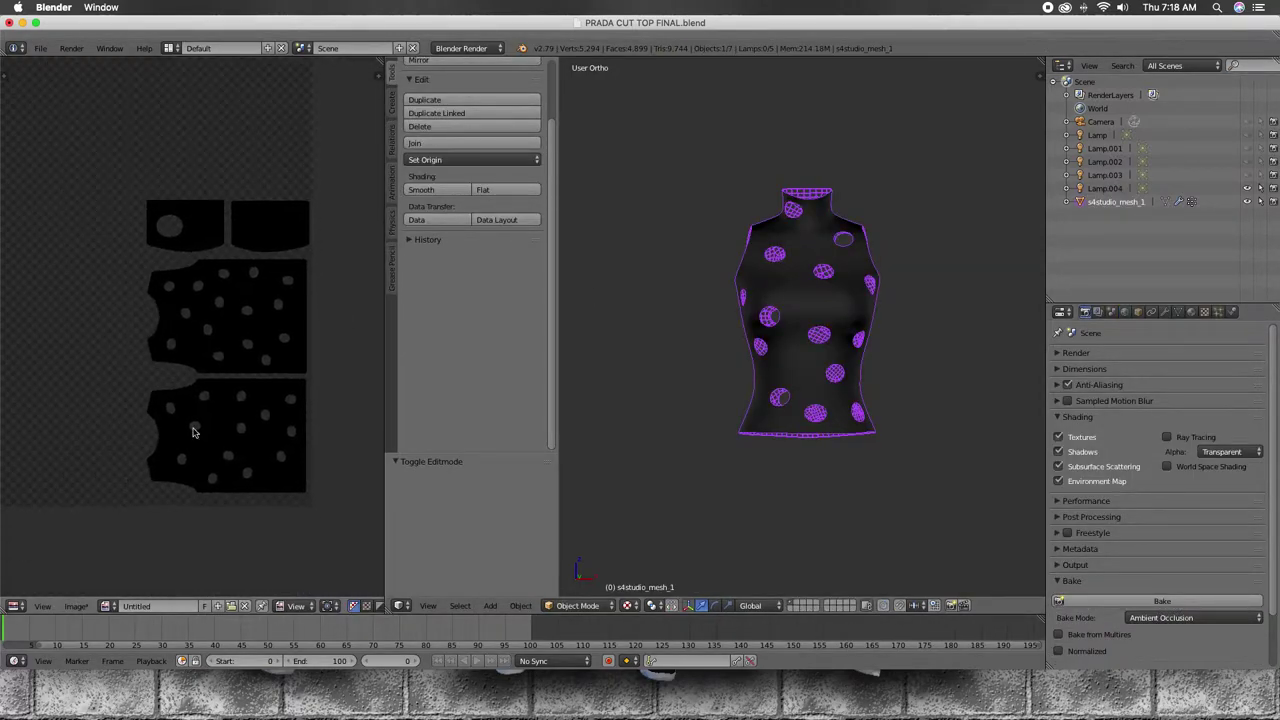
click(75, 606)
click(100, 508)
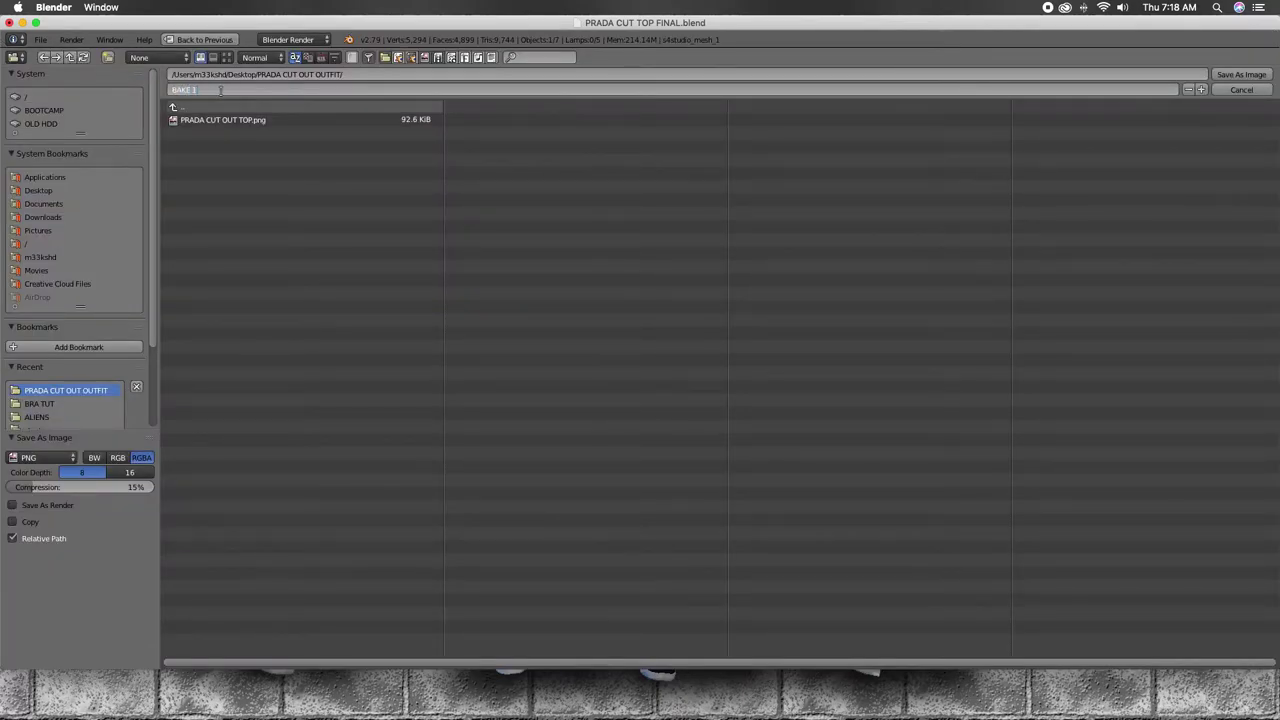
click(1250, 75)
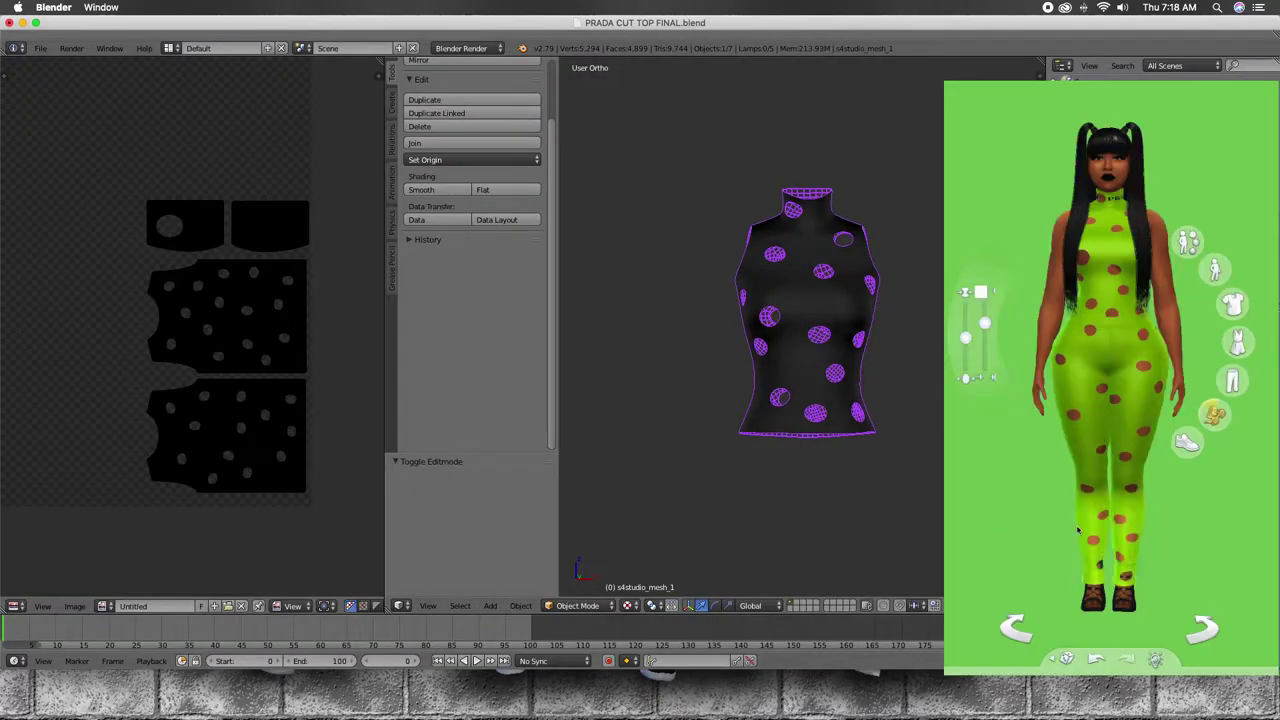
Step: Save the baked texture as BAKE 1.png
click(40, 48)
click(75, 606)
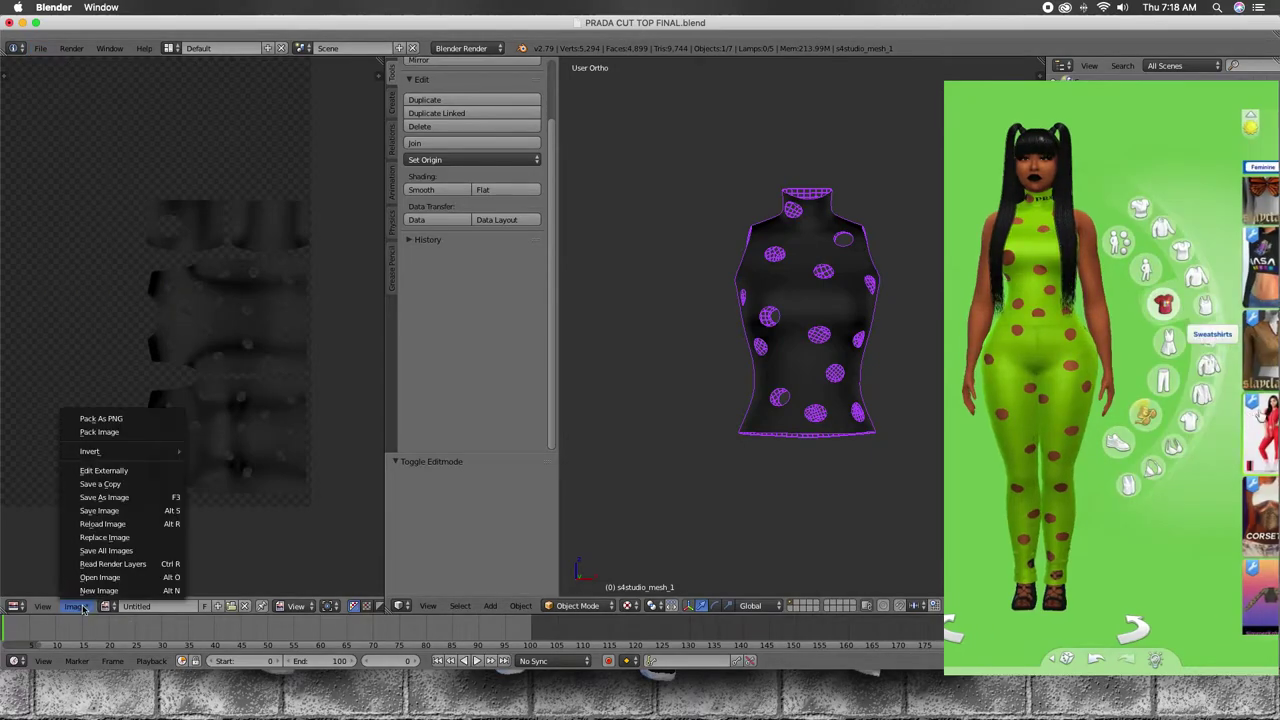
click(100, 500)
key(Return)
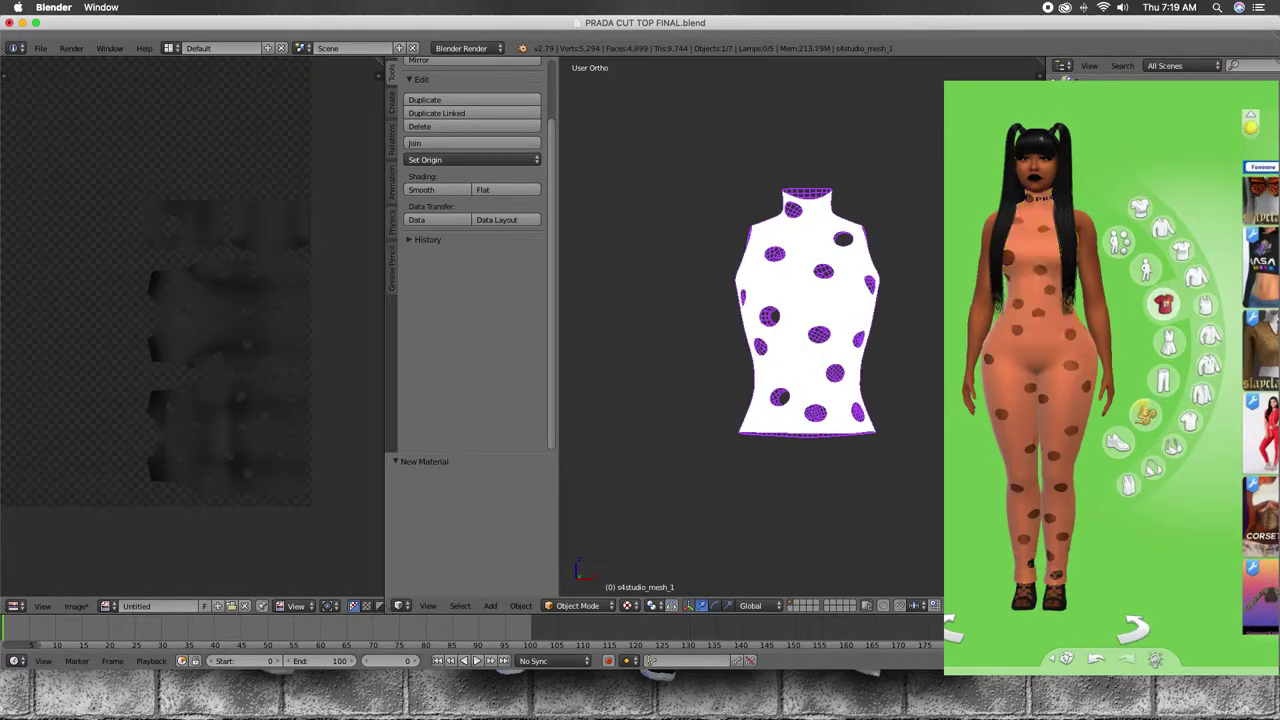
Step: Add a new white material and re-bake the dotted ambient-occlusion texture
click(1138, 632)
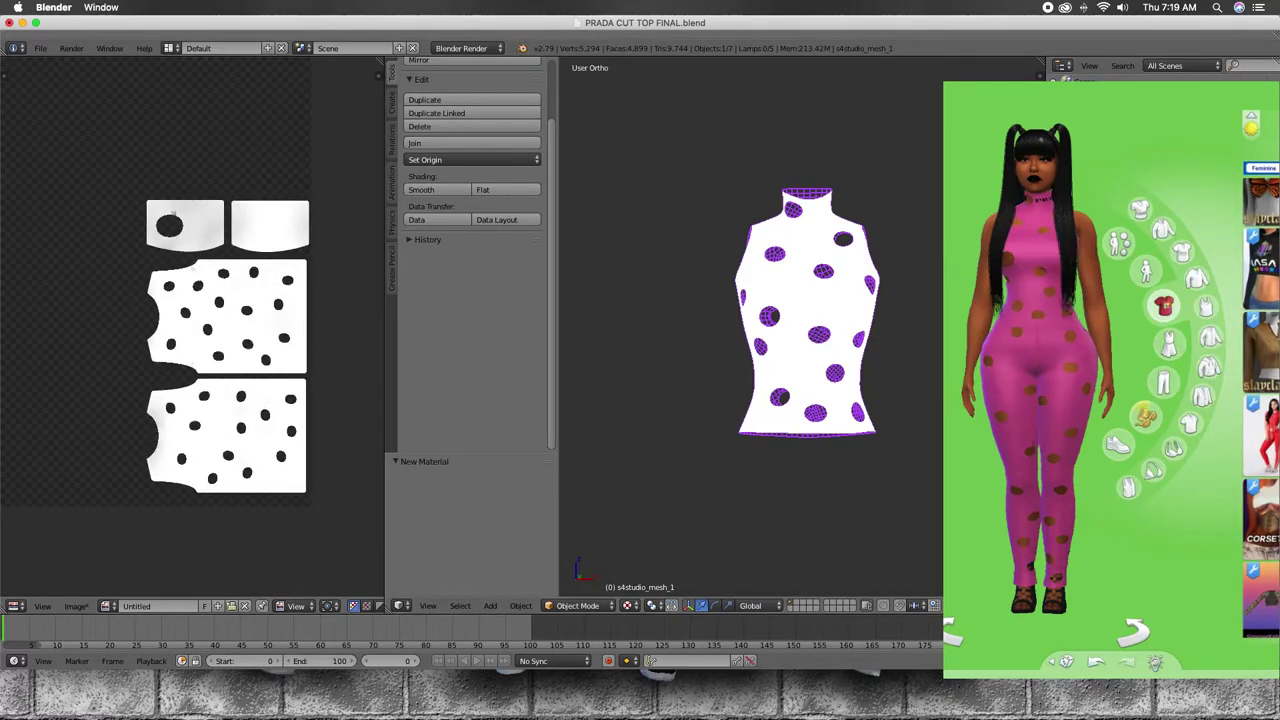
click(1232, 298)
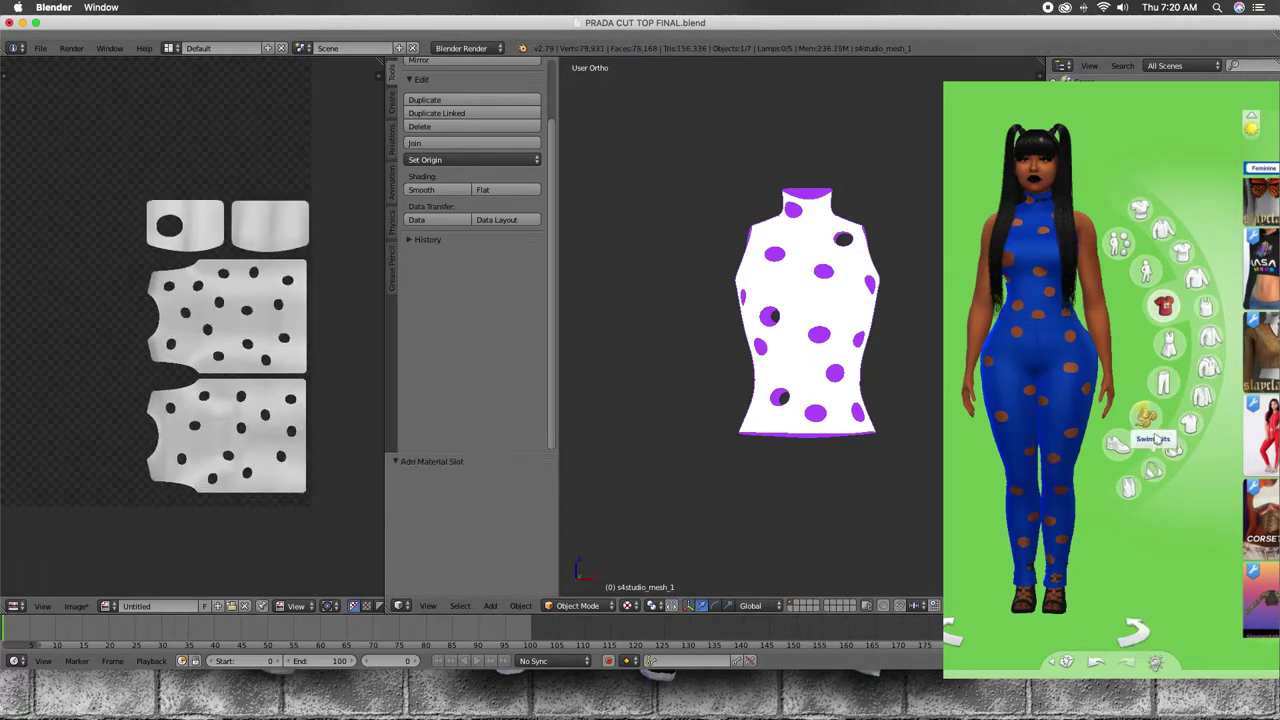
click(1160, 347)
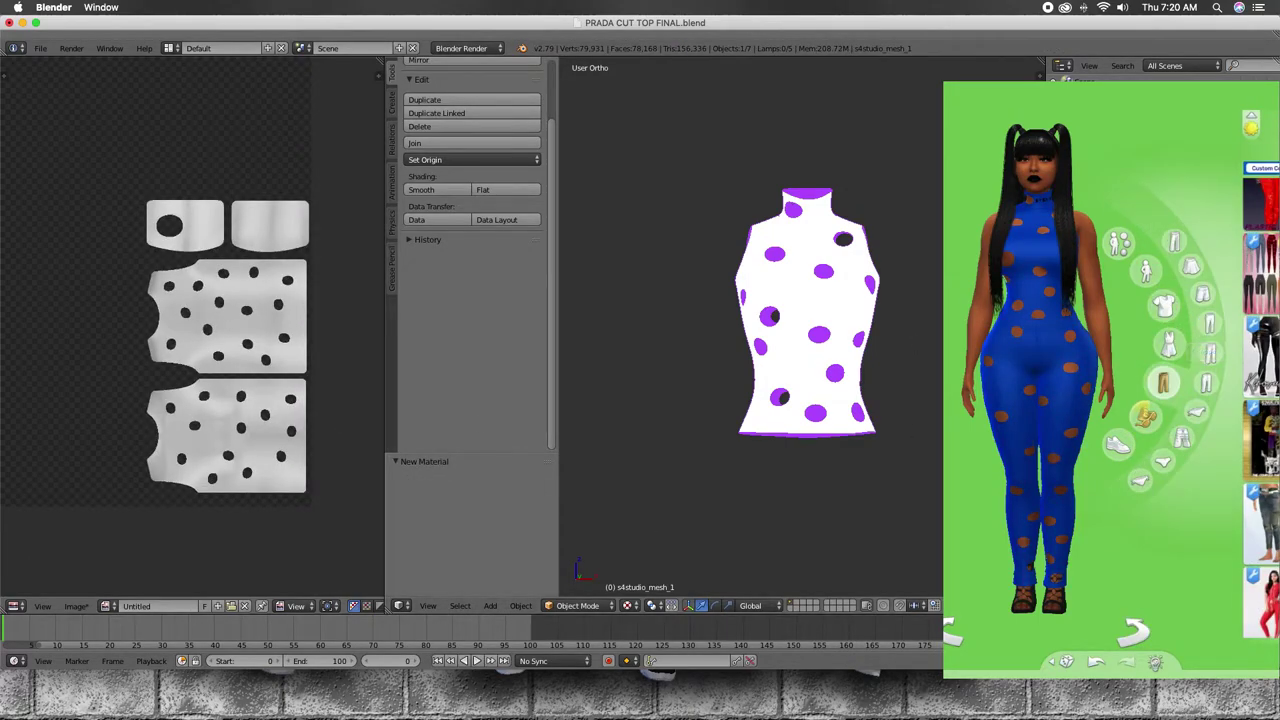
click(1163, 305)
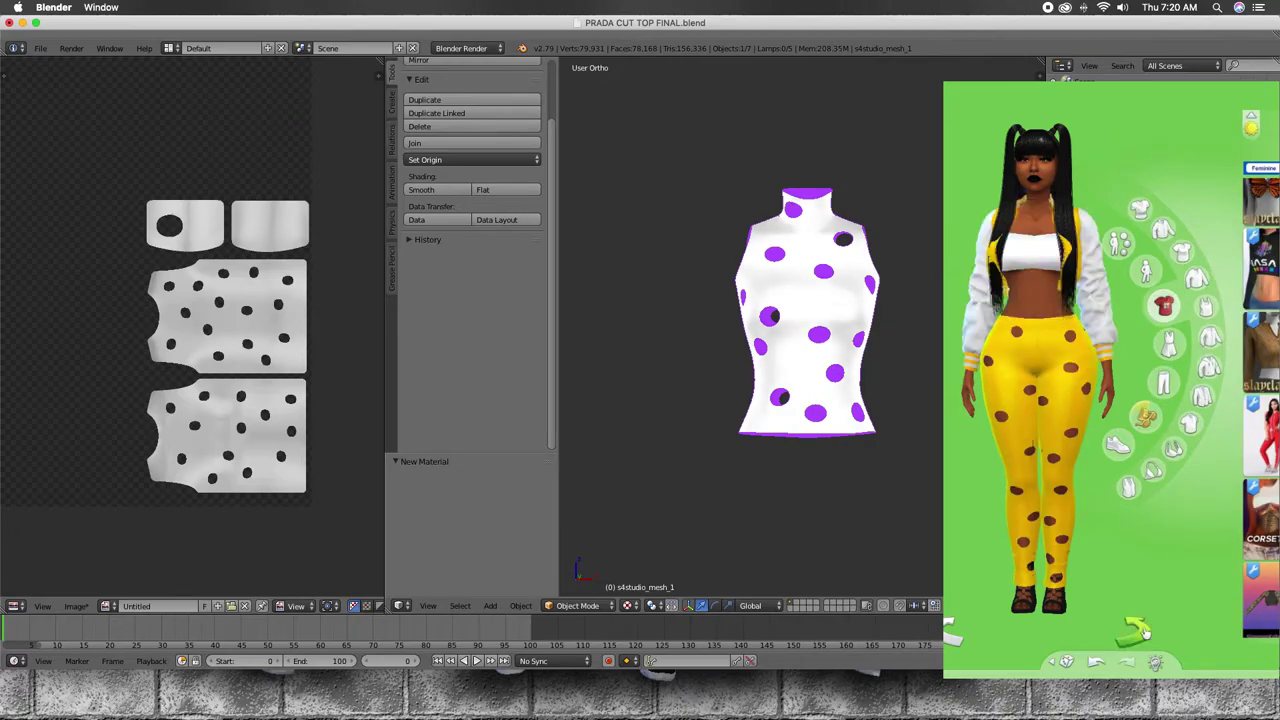
click(1145, 637)
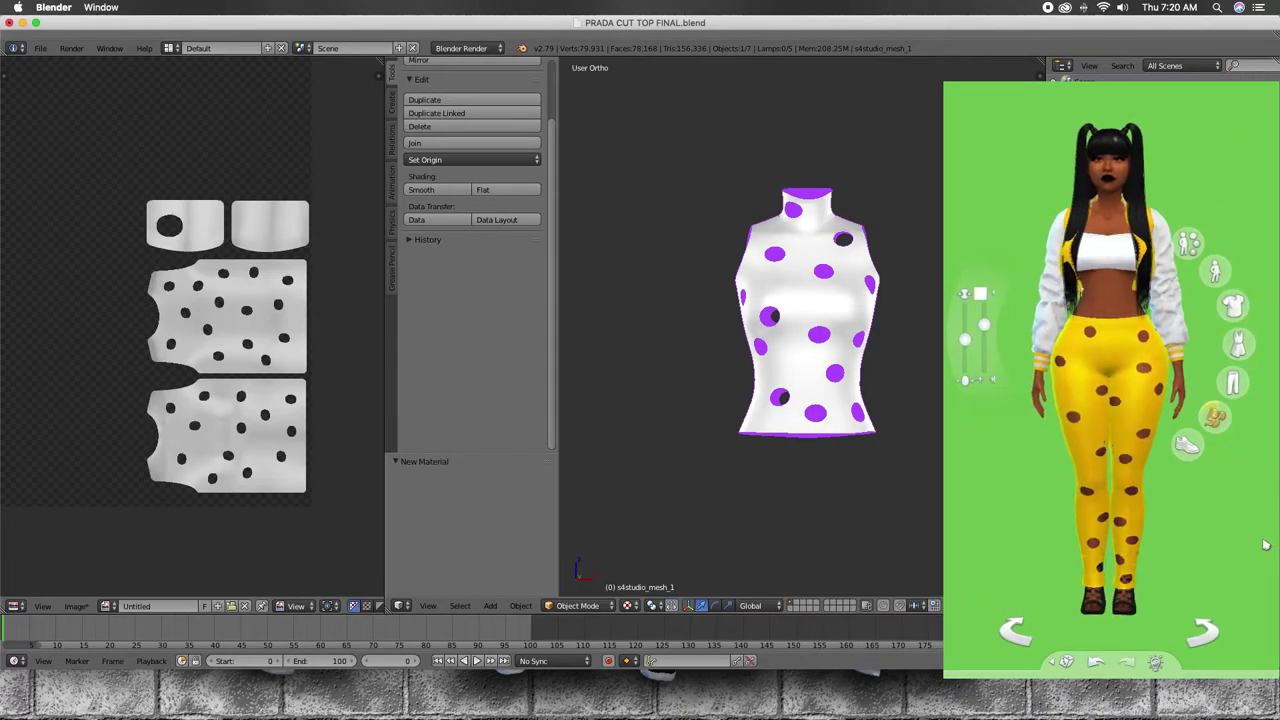
click(75, 606)
click(110, 540)
text(BAKE 3)
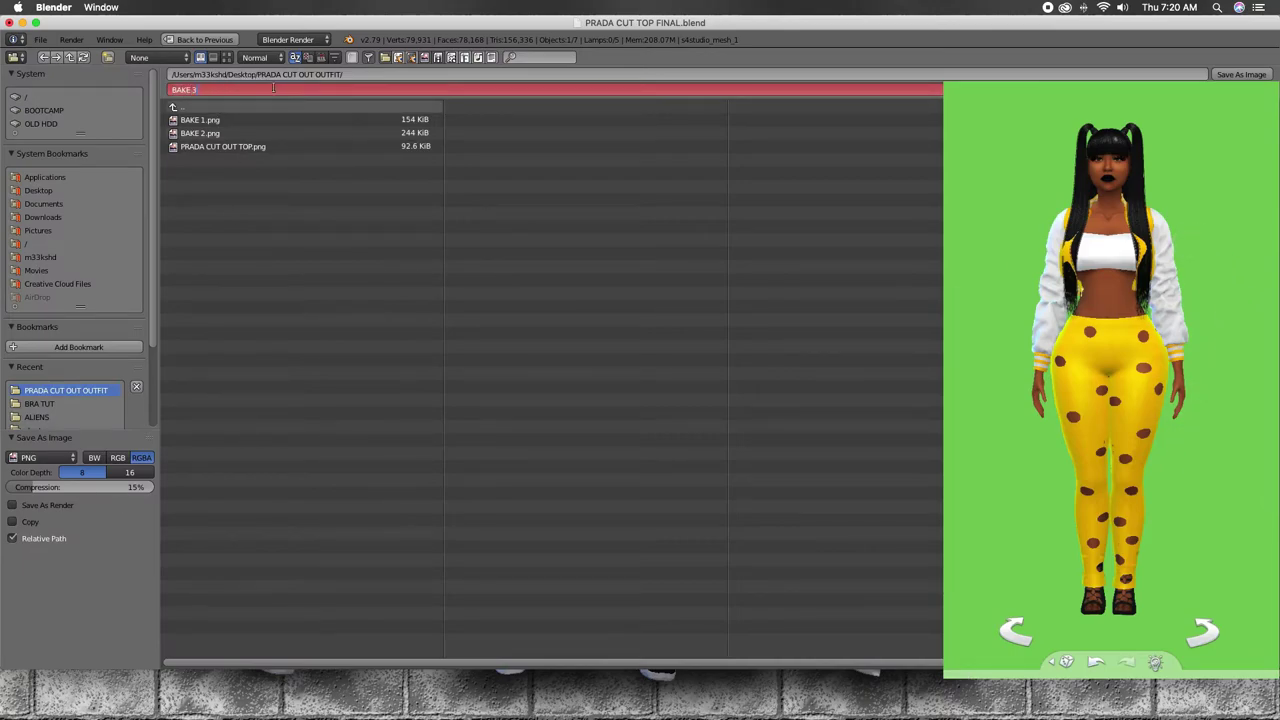
Step: Save BAKE 3.png, then re-bake with ray tracing turned on
key(Return)
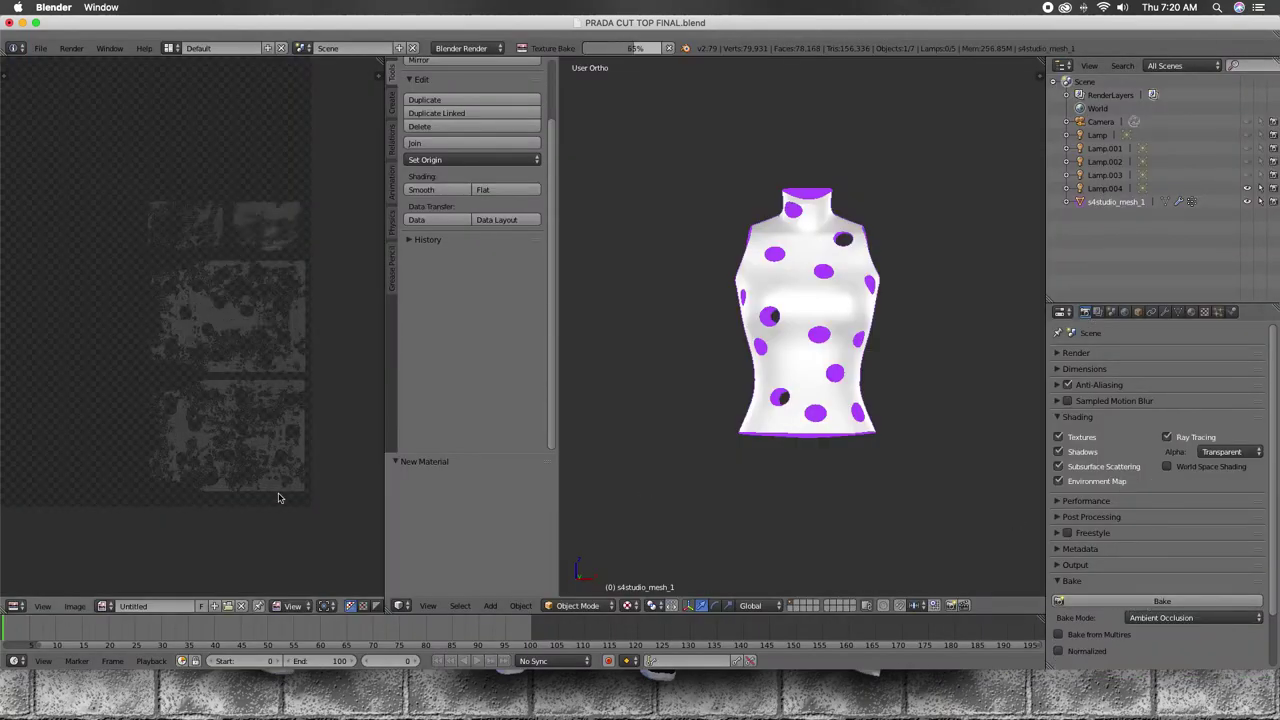
click(1191, 311)
click(1110, 558)
click(1084, 311)
click(1166, 437)
click(1162, 601)
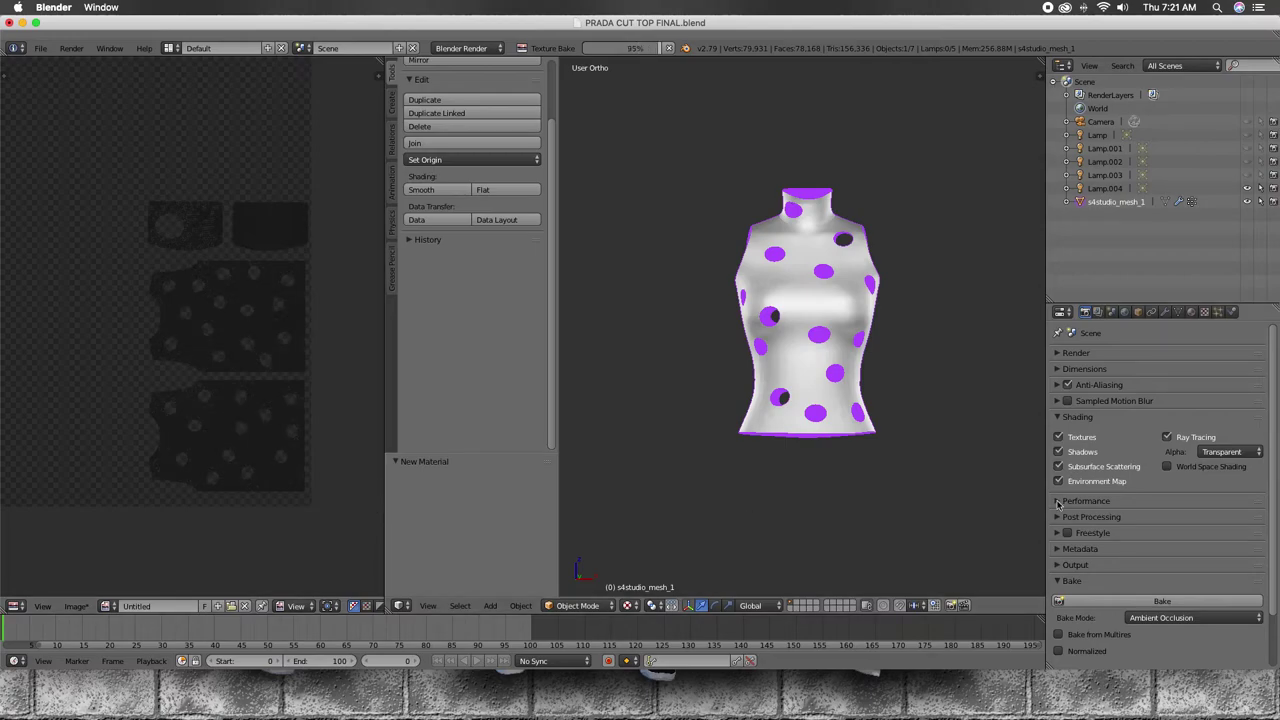
Step: Enable a diffuse ramp on Material.001 and bake the AO texture again
click(1191, 311)
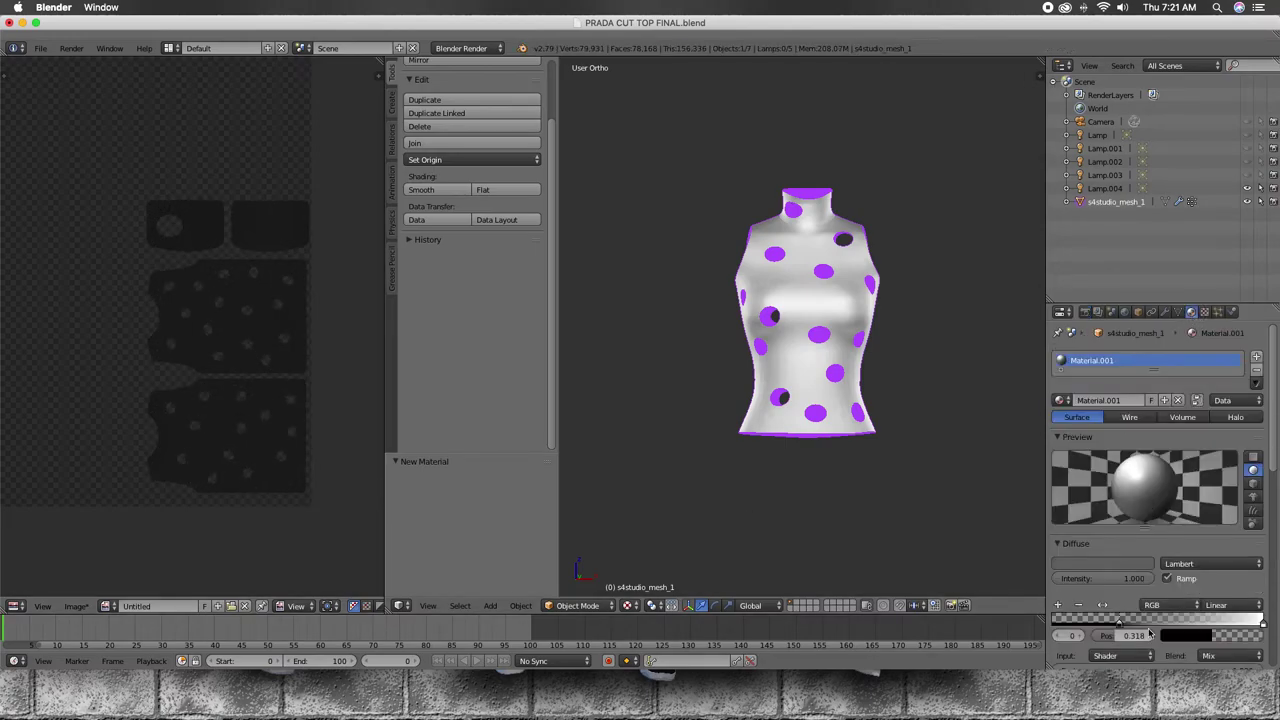
click(1166, 578)
click(1105, 563)
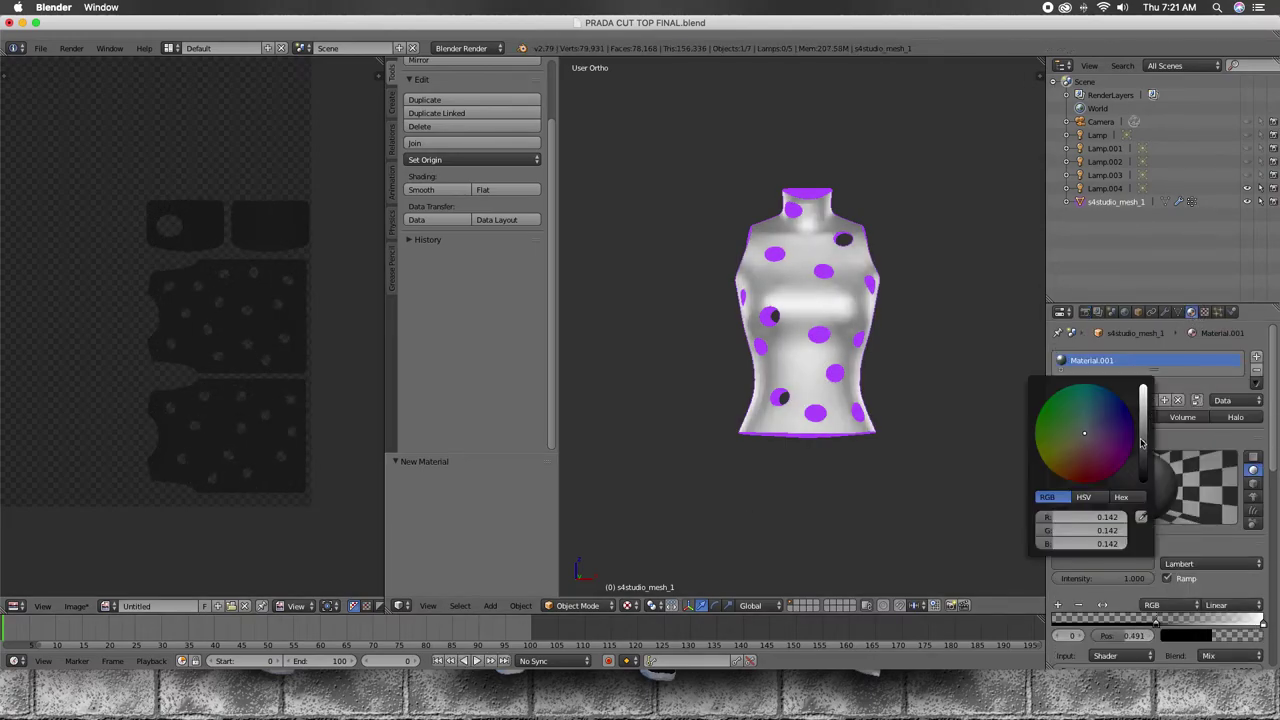
click(1085, 311)
click(1162, 601)
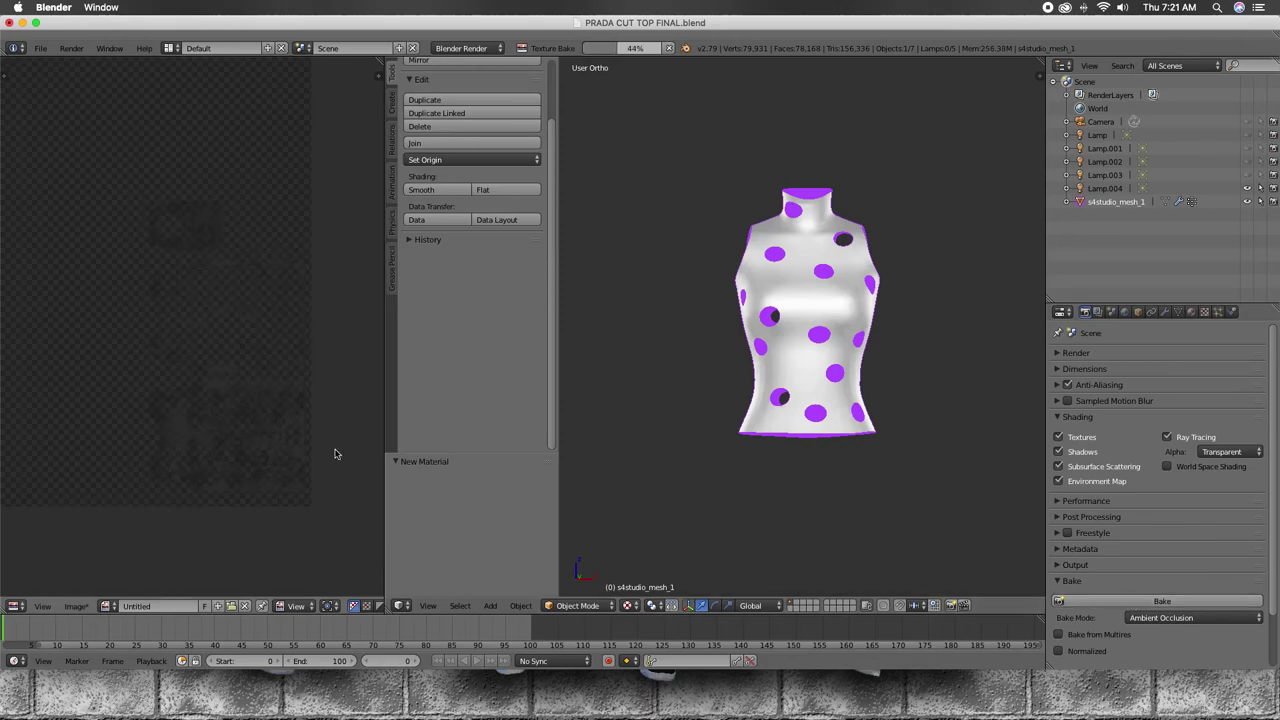
Step: Save the new bake as BAKE 4.png
click(75, 606)
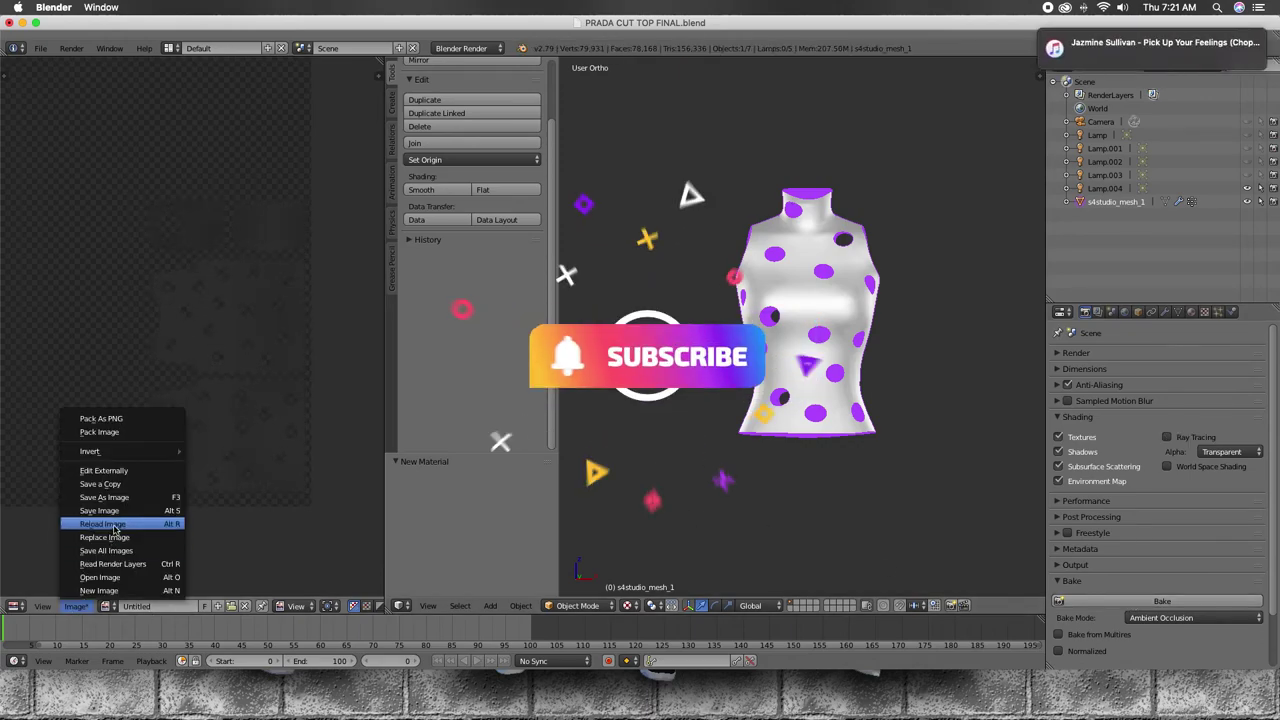
click(100, 523)
key(Return)
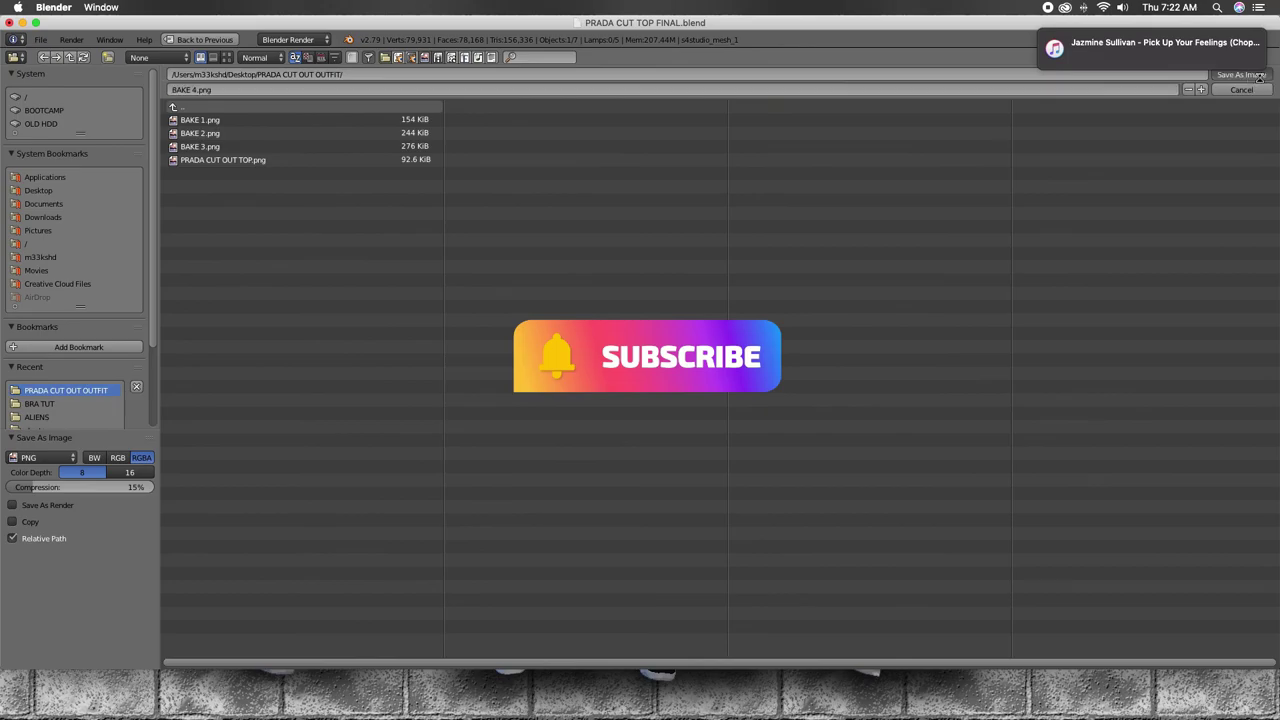